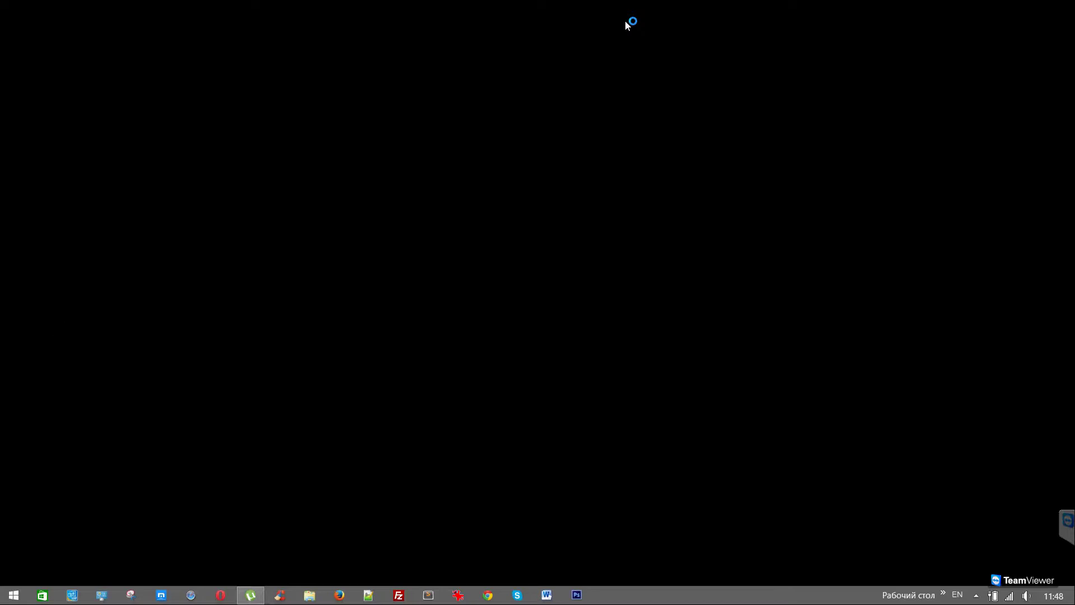
- Check the AVG PC TuneUp status overview from the notification area and close it again
click(975, 595)
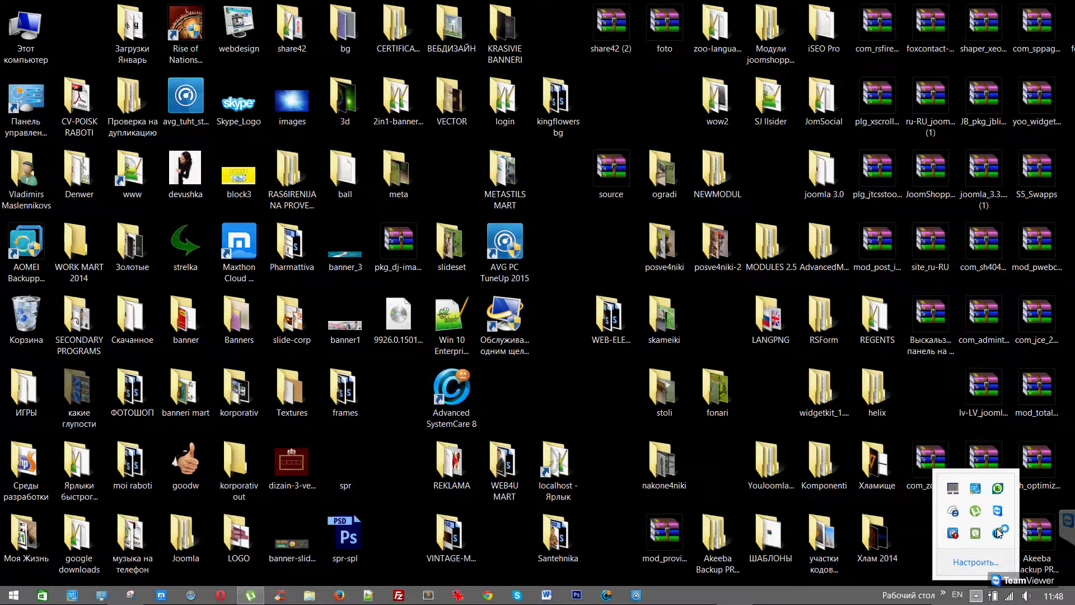
right_click(999, 533)
click(989, 532)
click(953, 533)
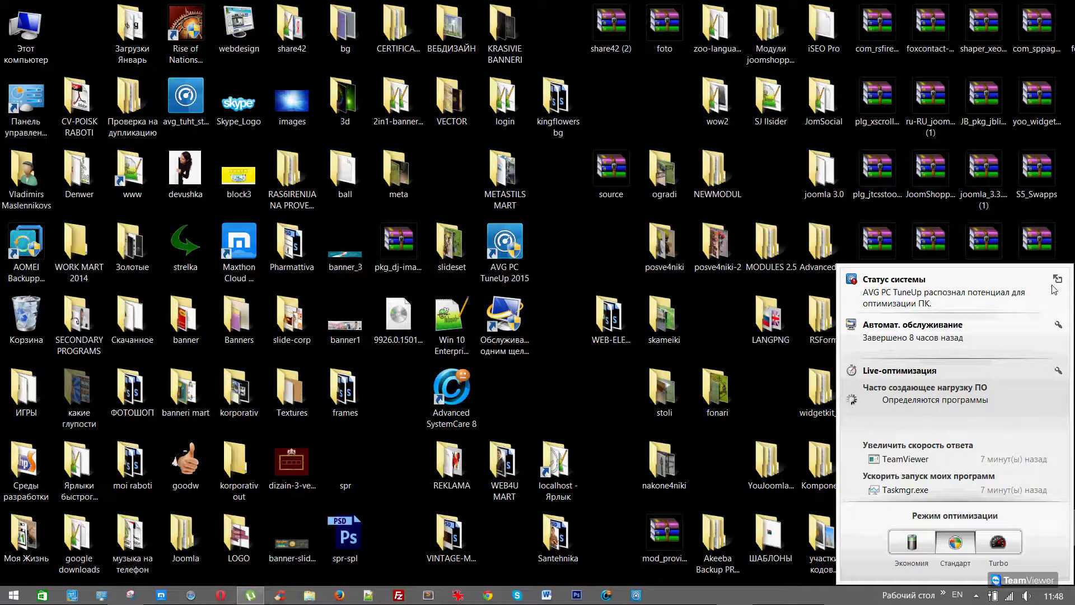
click(723, 462)
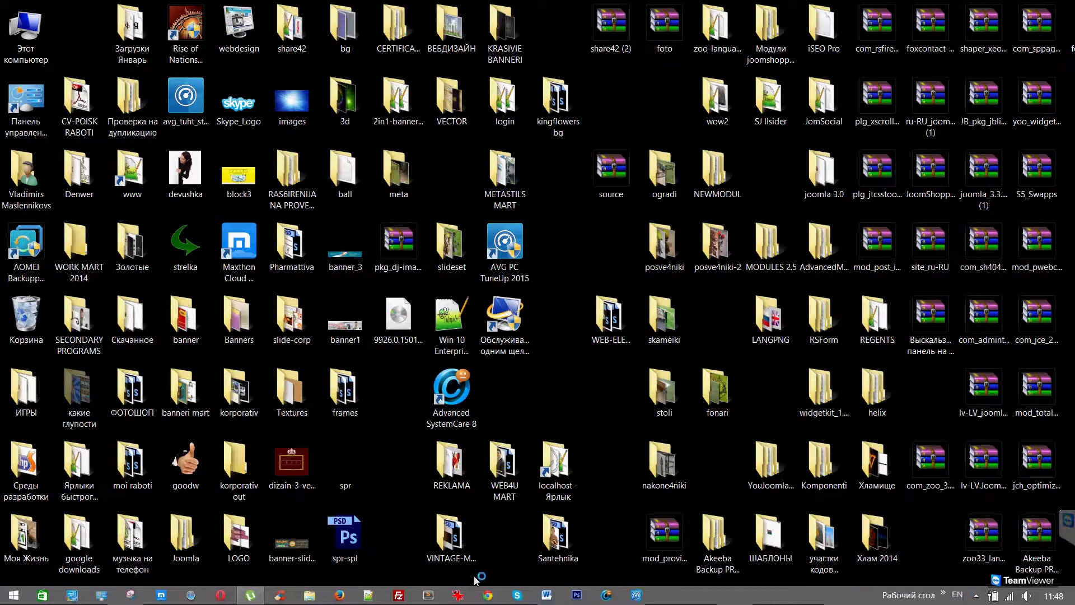
click(976, 595)
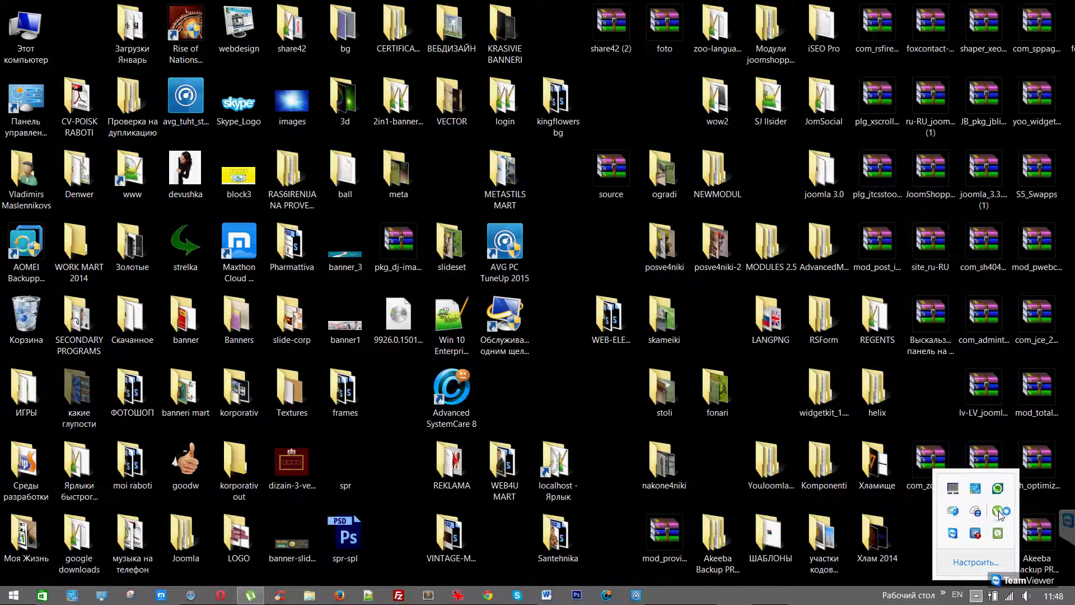
drag(999, 515, 985, 514)
click(946, 513)
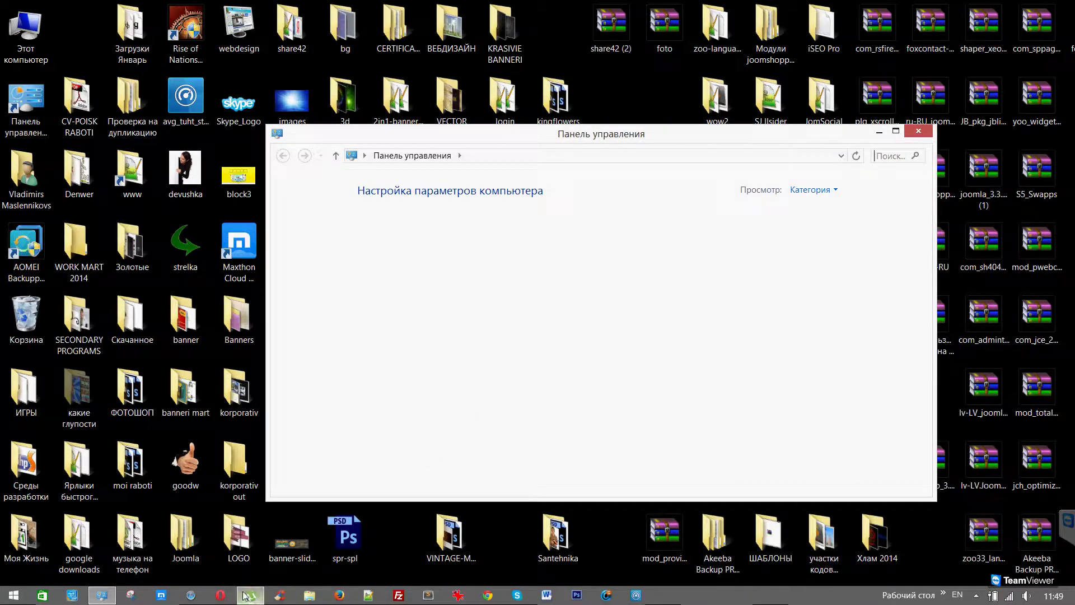
- Open the Control Panel's program removal list and start uninstalling AVG PC TuneUp 2015
click(287, 25)
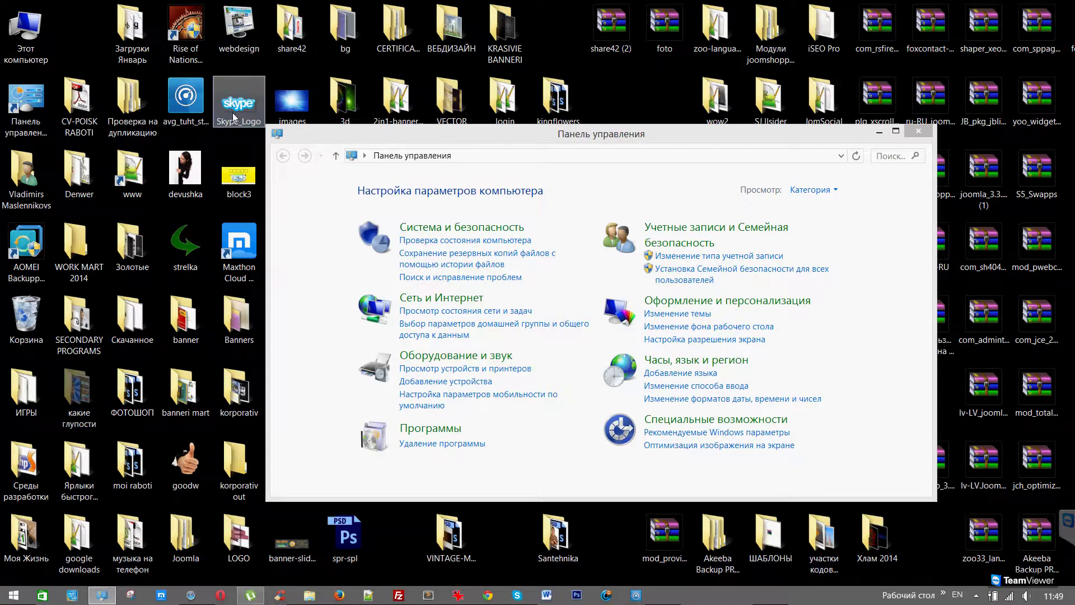
click(424, 444)
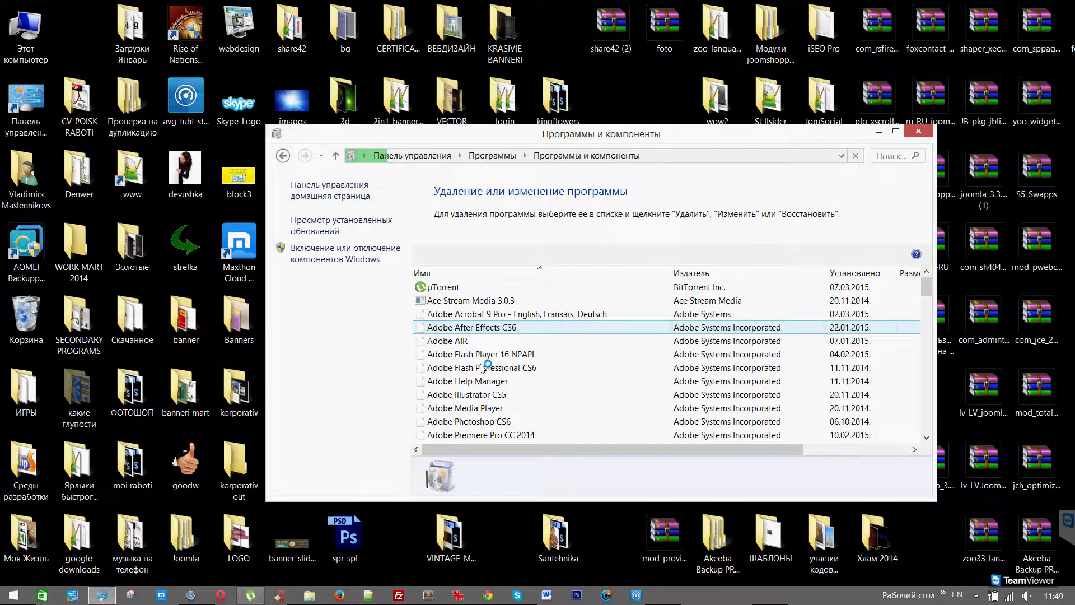
click(485, 367)
scroll(485, 368, down, 4)
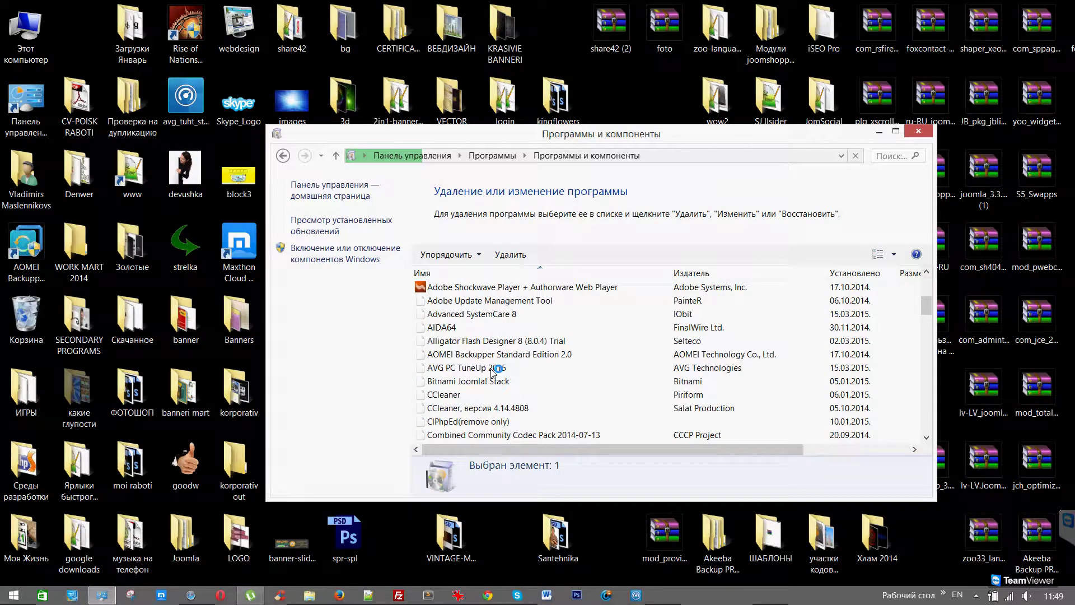
click(492, 370)
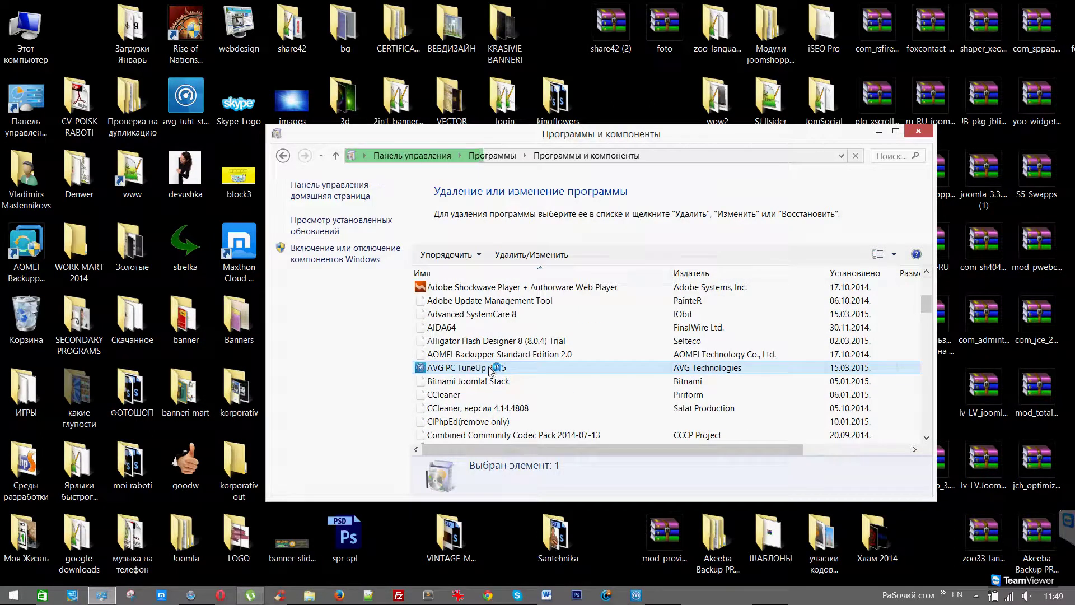
right_click(508, 368)
click(512, 372)
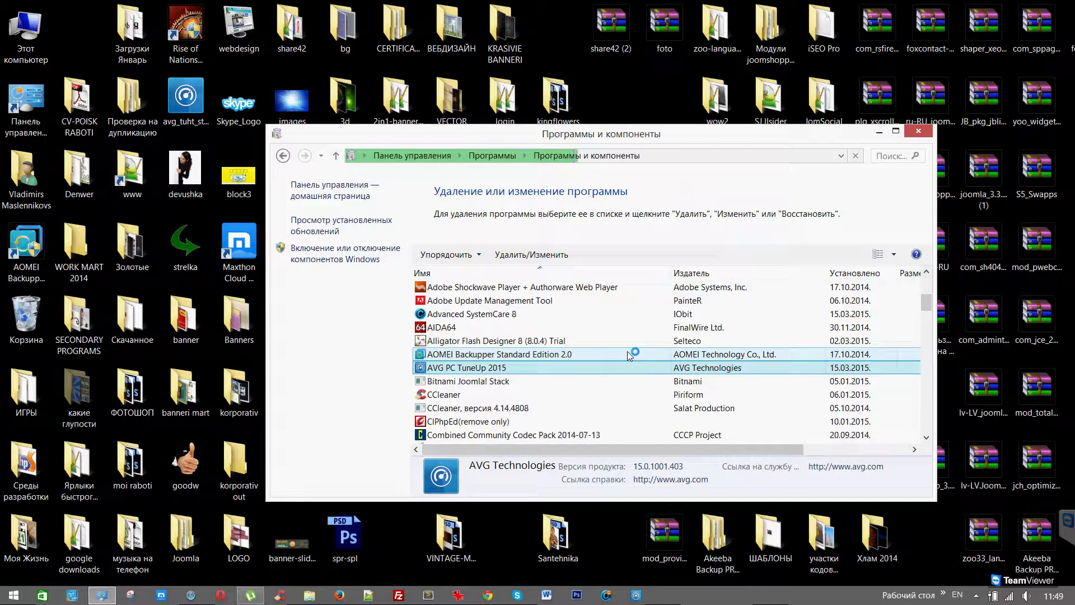
- View the options AVG PC TuneUp offers from its notification area icon
click(977, 596)
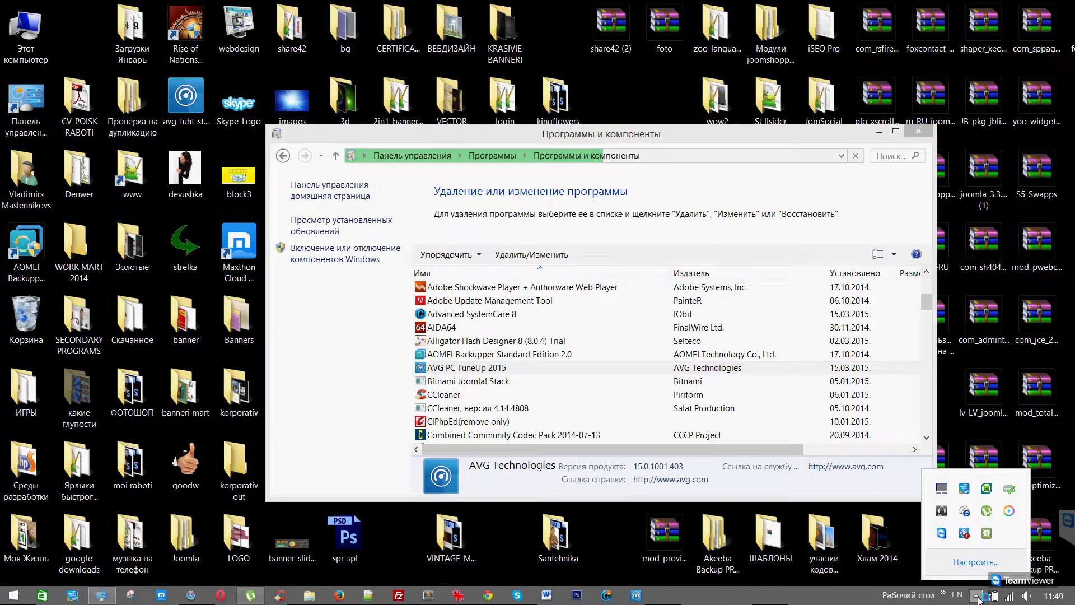
right_click(964, 536)
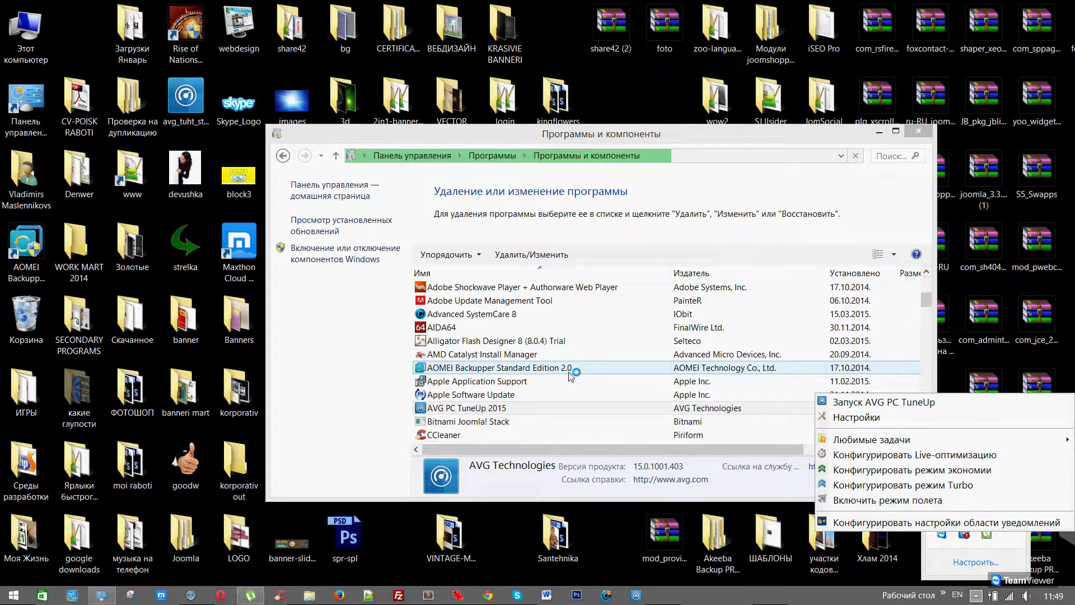
click(566, 396)
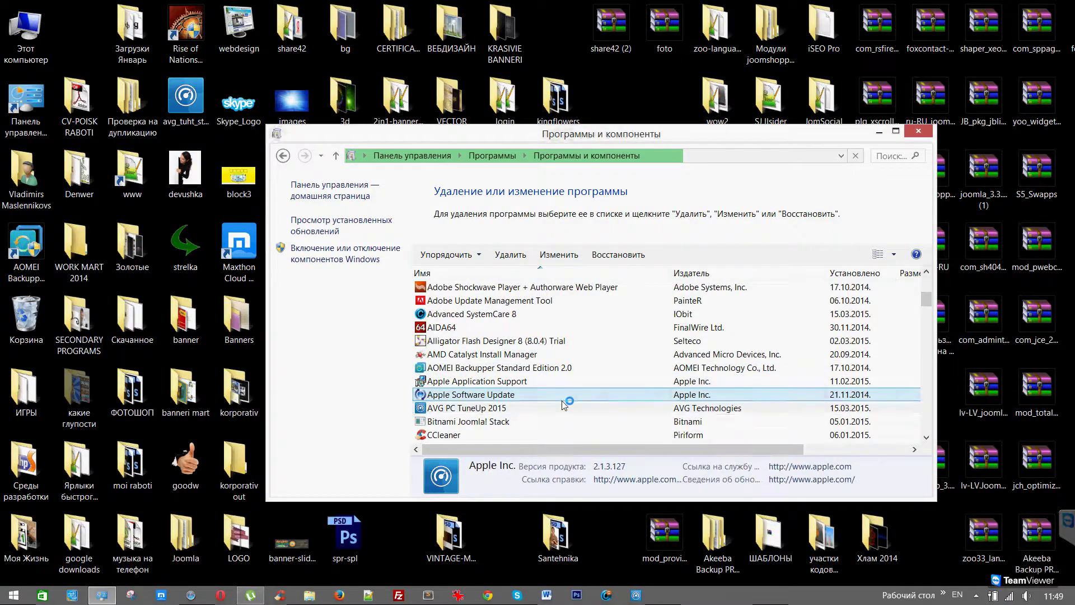
- Try to start the removal of AVG PC TuneUp 2015 again from the installed programs list
right_click(553, 407)
click(572, 416)
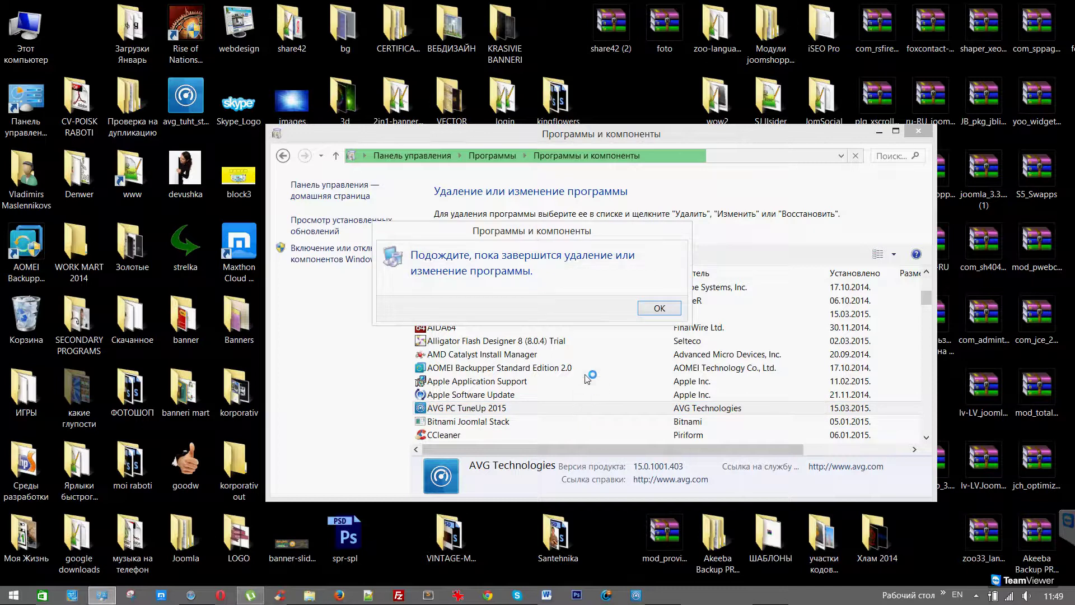
click(660, 309)
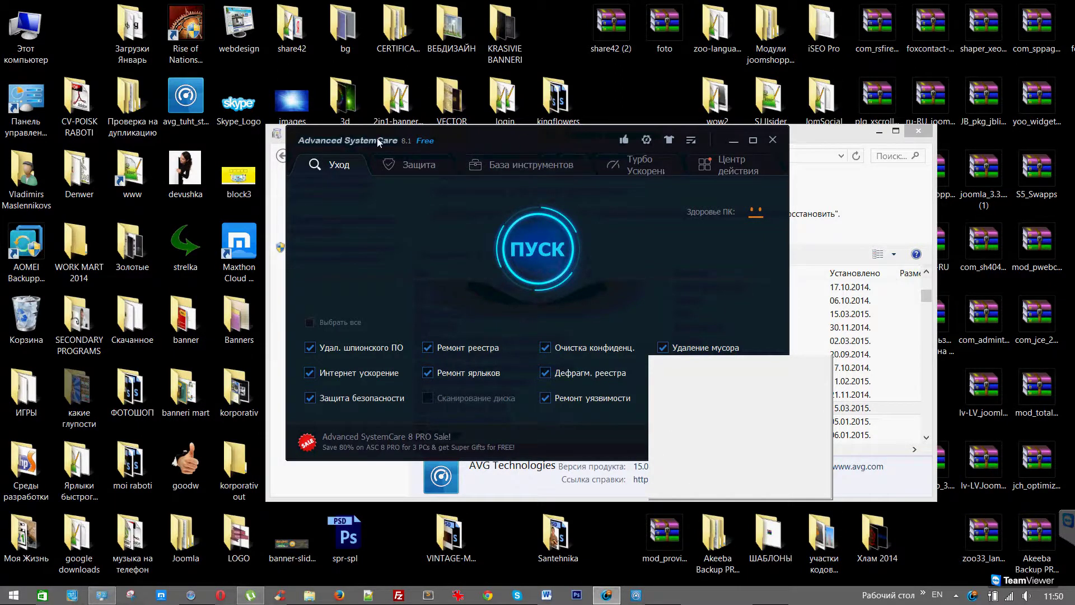
- Move the Advanced SystemCare window aside and start its system scan
drag(378, 143, 184, 142)
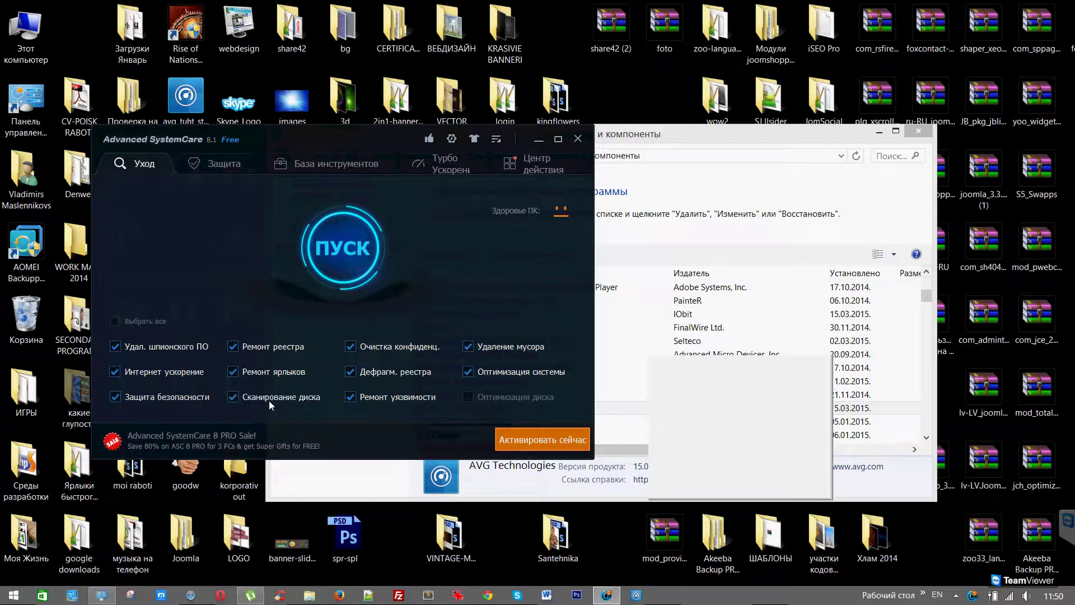
click(349, 241)
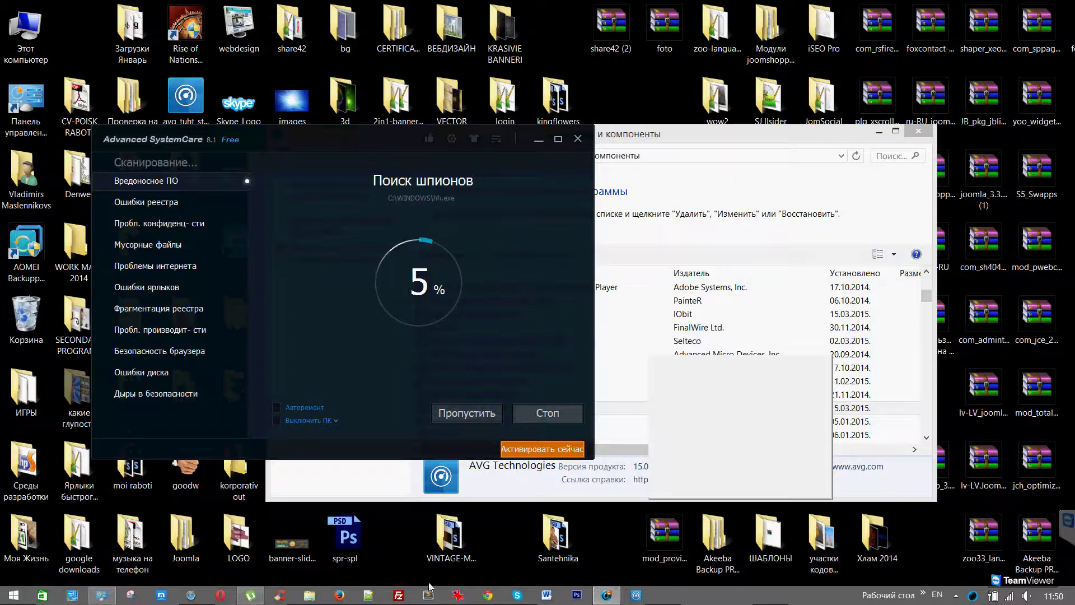
- Move the AVG PC TuneUp 2015 uninstall dialog aside and confirm the uninstallation
mouse_move(612, 602)
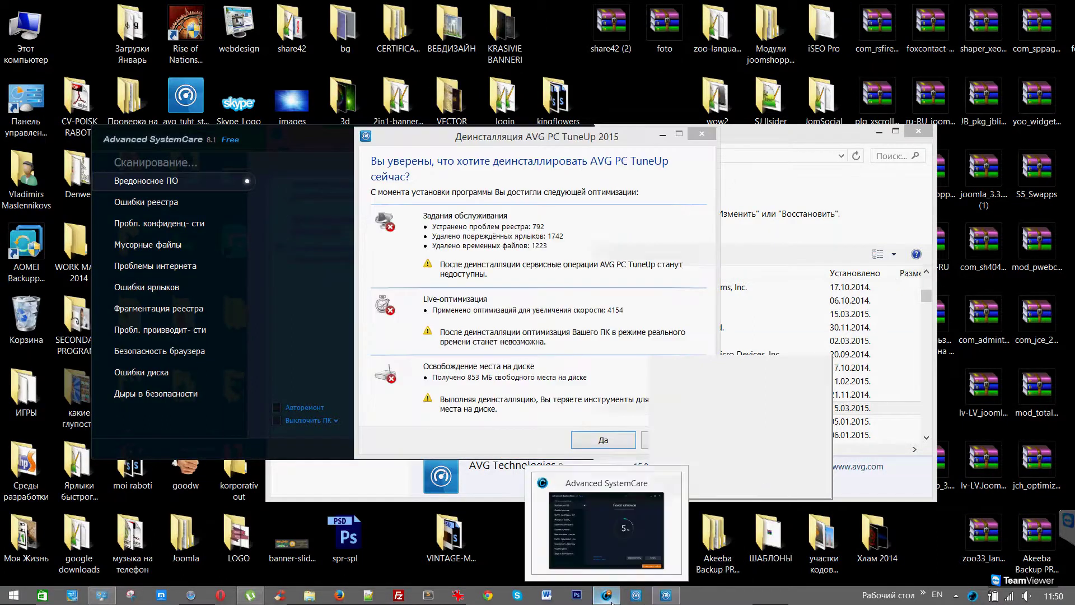
drag(525, 140, 376, 154)
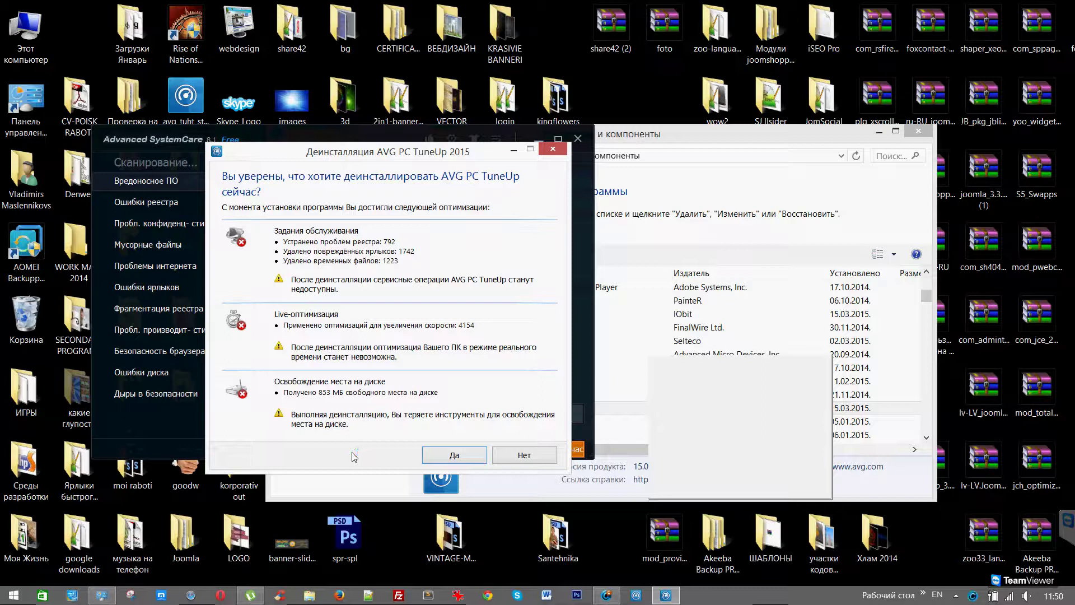
click(454, 456)
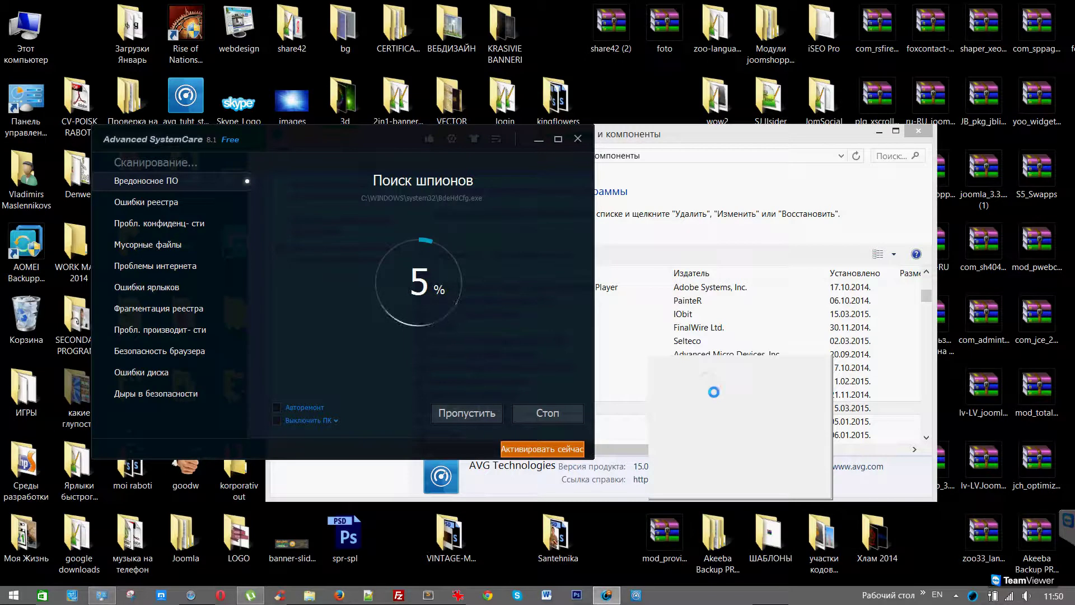
click(956, 595)
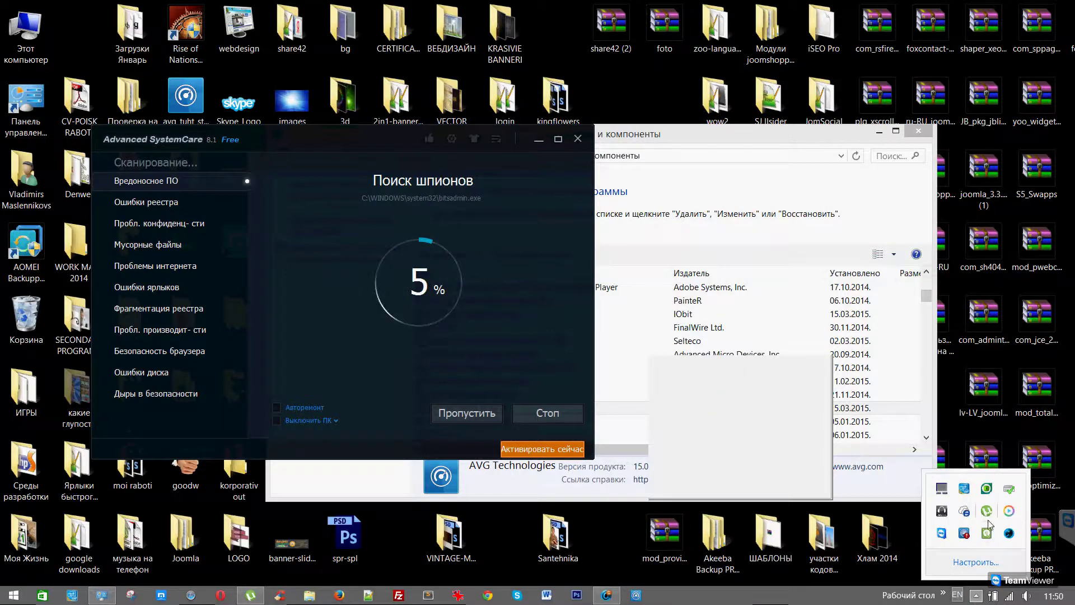
mouse_move(989, 513)
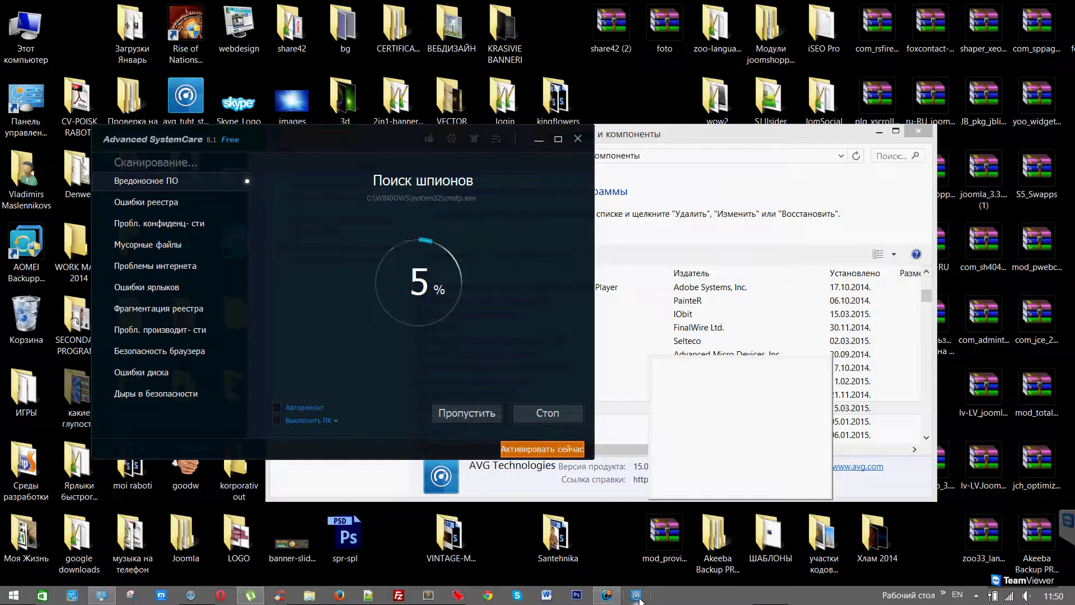
click(976, 595)
click(976, 595)
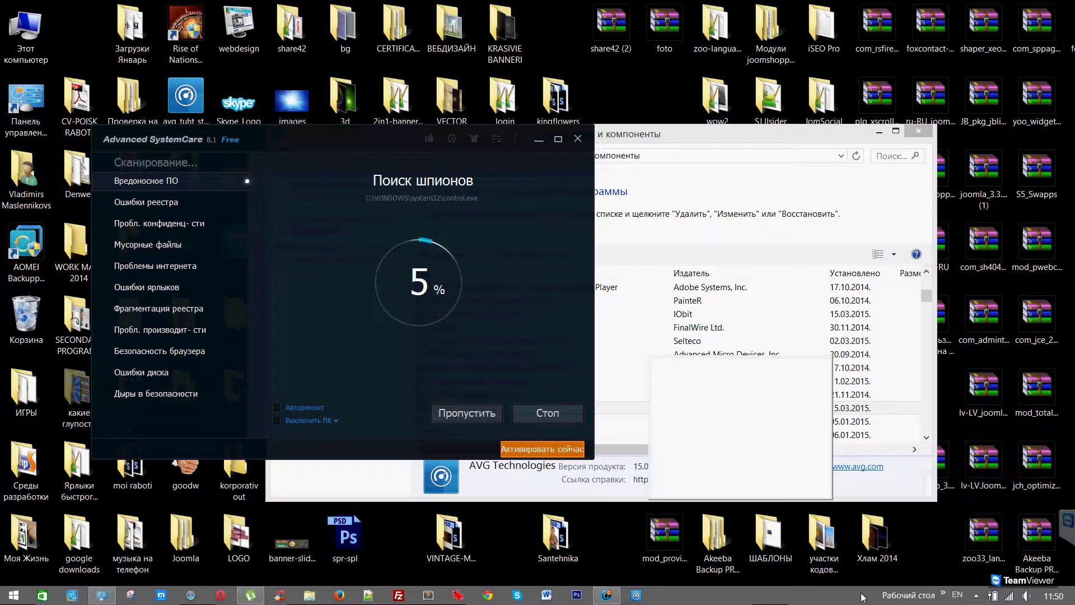
click(976, 594)
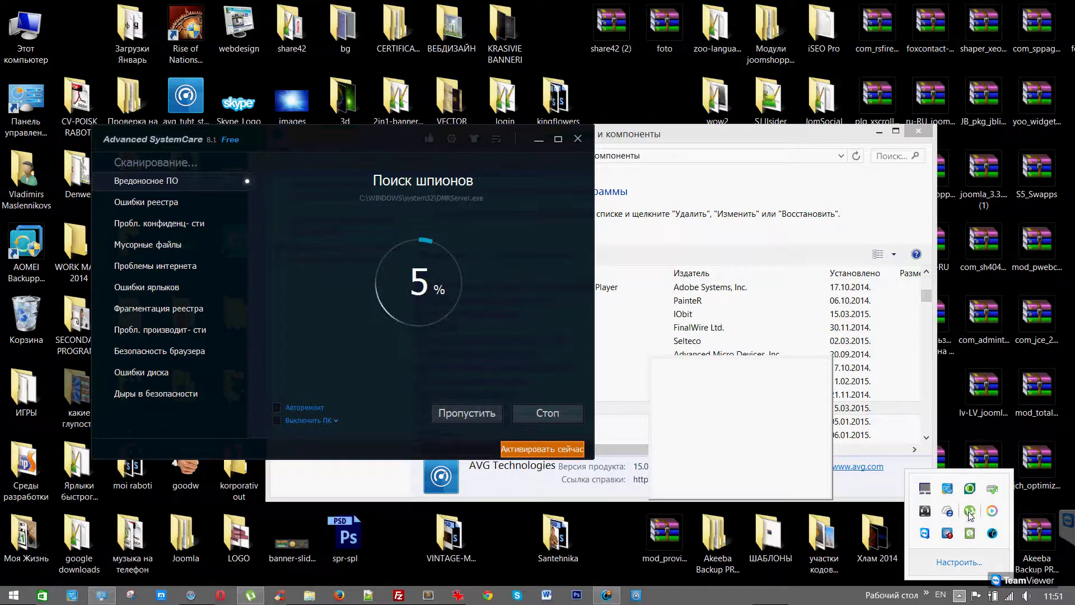
- Open Task Manager and end the unresponsive µTorrent application
right_click(758, 595)
click(795, 552)
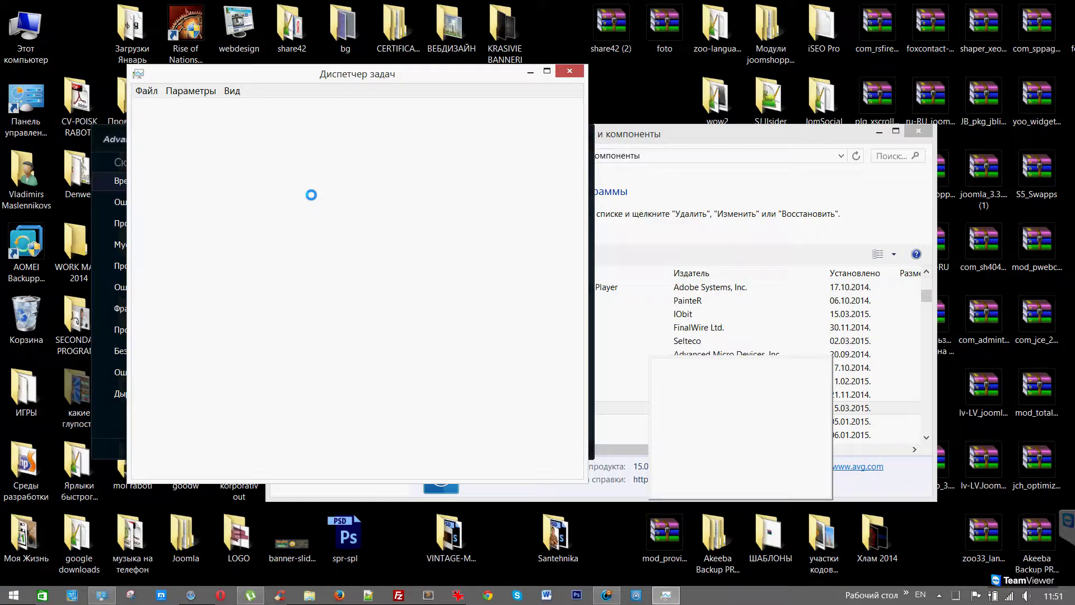
right_click(220, 199)
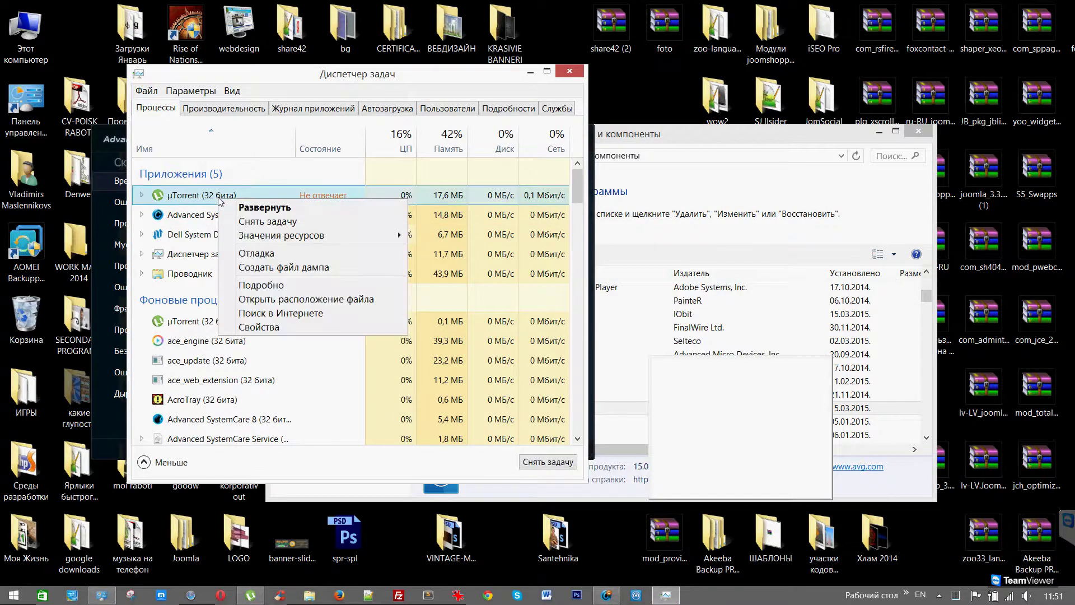
click(256, 219)
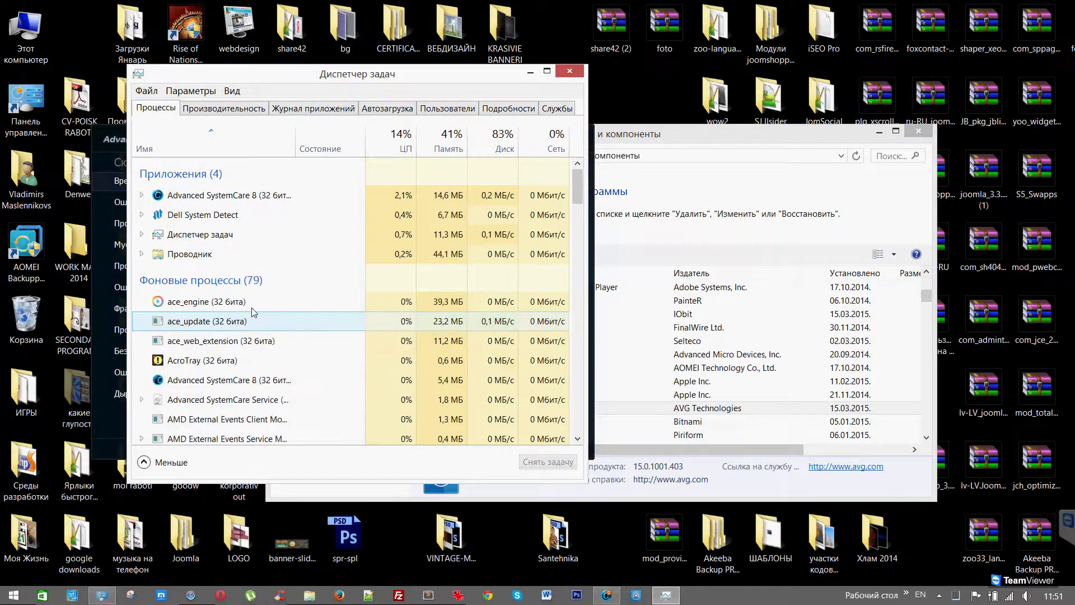
- Look through the background and Windows processes in Task Manager, including their disk usage, and close it
right_click(242, 302)
click(205, 322)
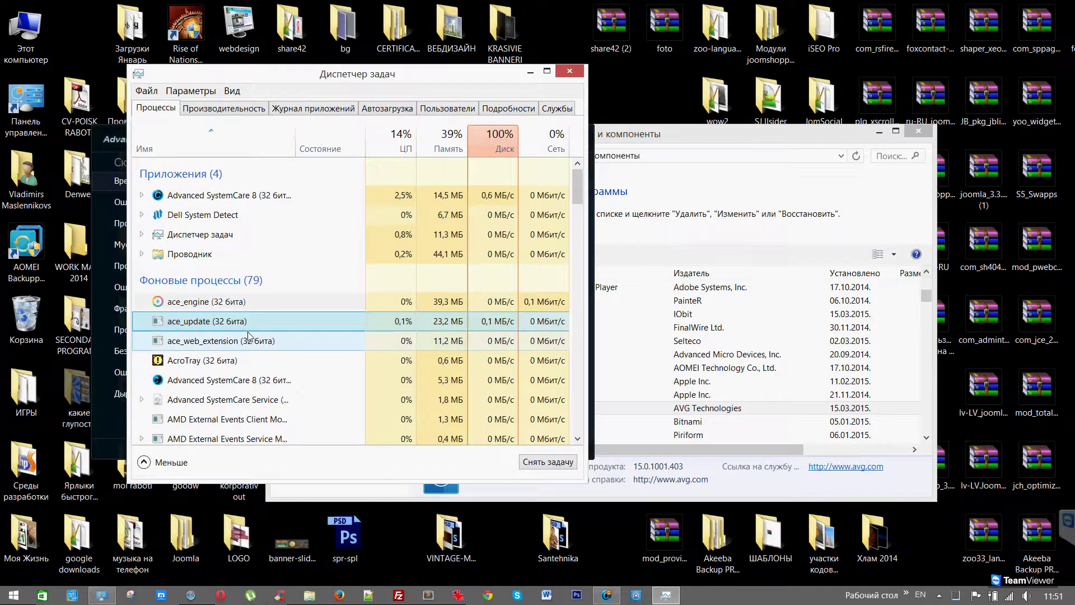
scroll(249, 336, down, 1)
scroll(249, 336, down, 5)
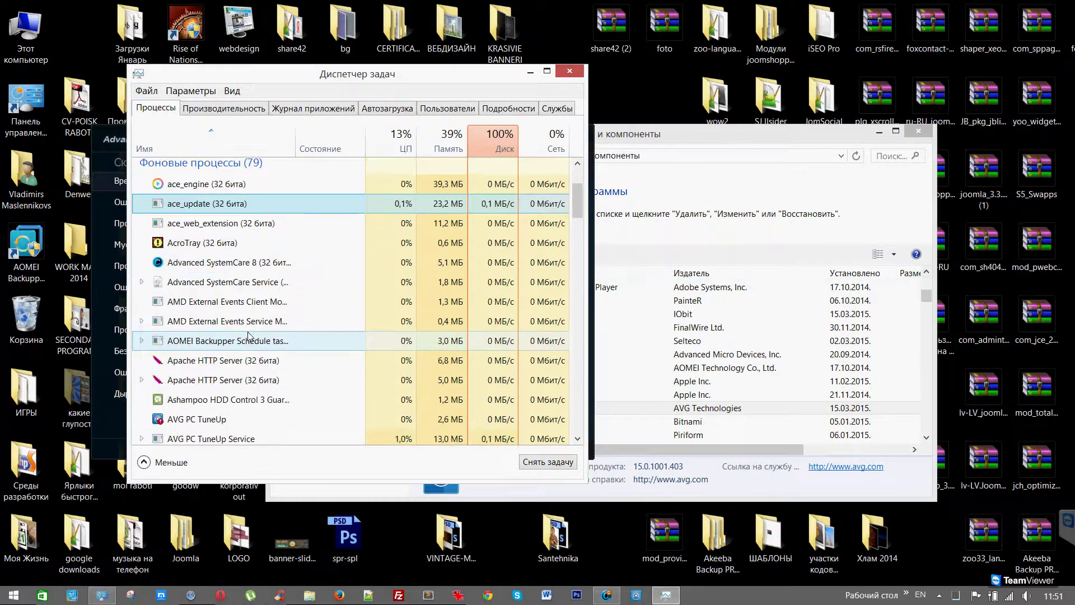
scroll(250, 336, down, 5)
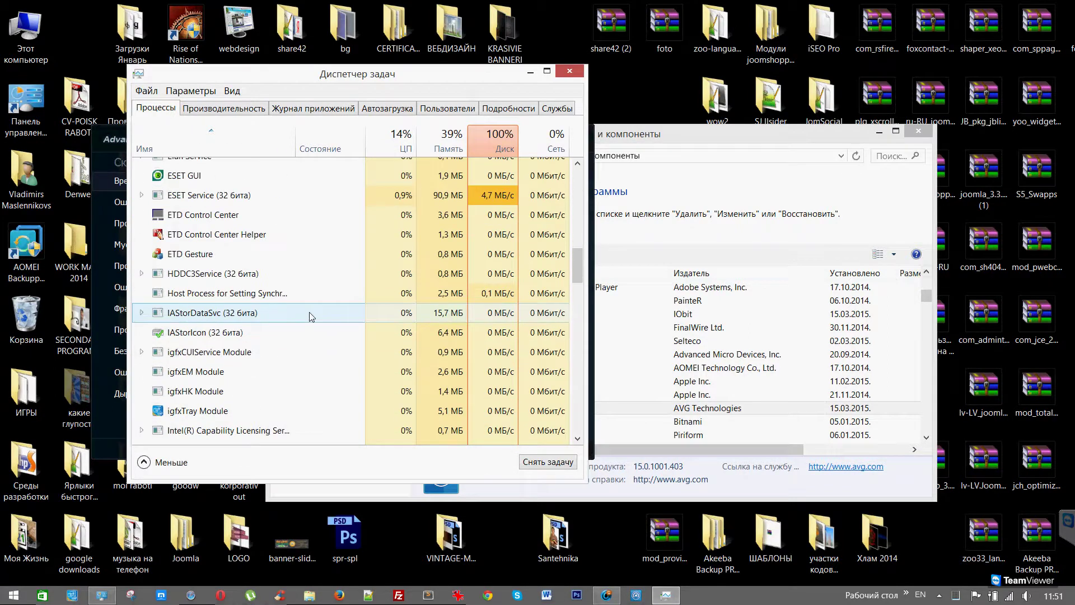
scroll(235, 280, up, 2)
right_click(227, 220)
key(Escape)
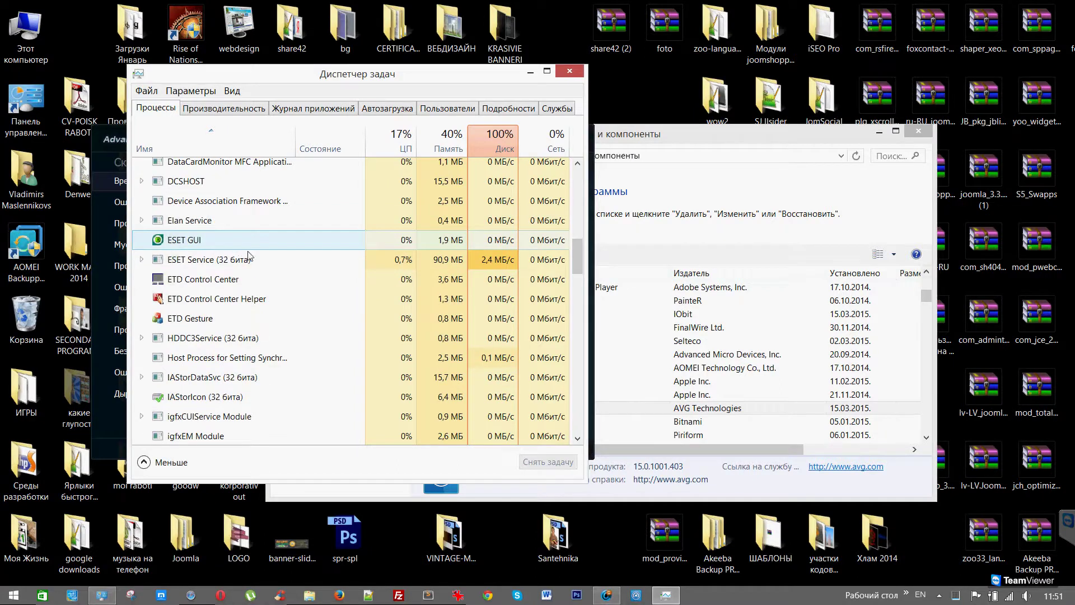
scroll(248, 256, down, 14)
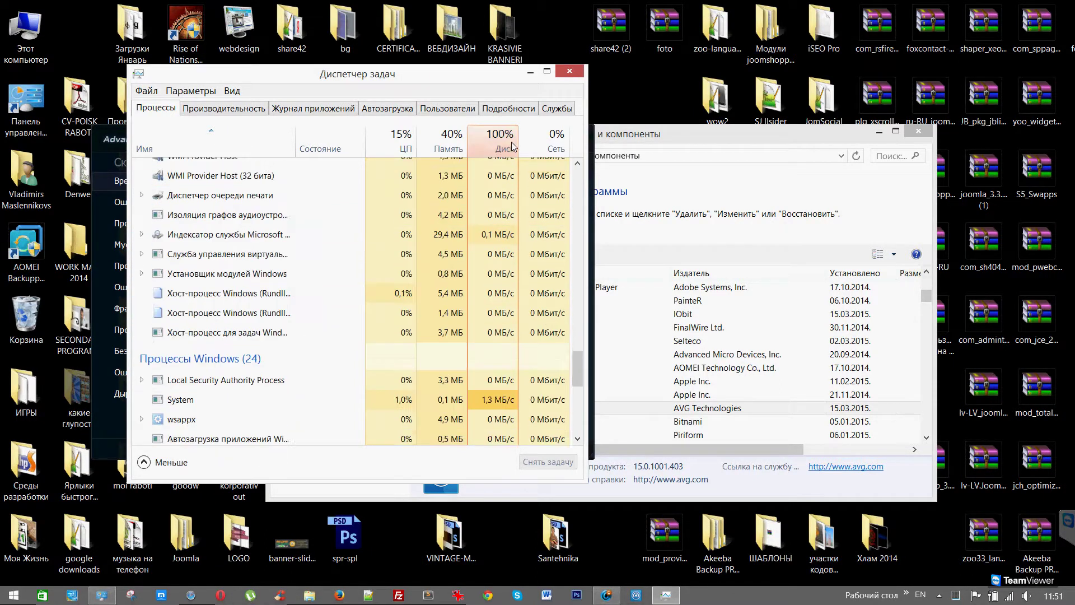
scroll(512, 142, down, 4)
click(569, 71)
- Move the Programs and Features window aside and select DriverPack Solution Updater in the list of installed programs
click(696, 355)
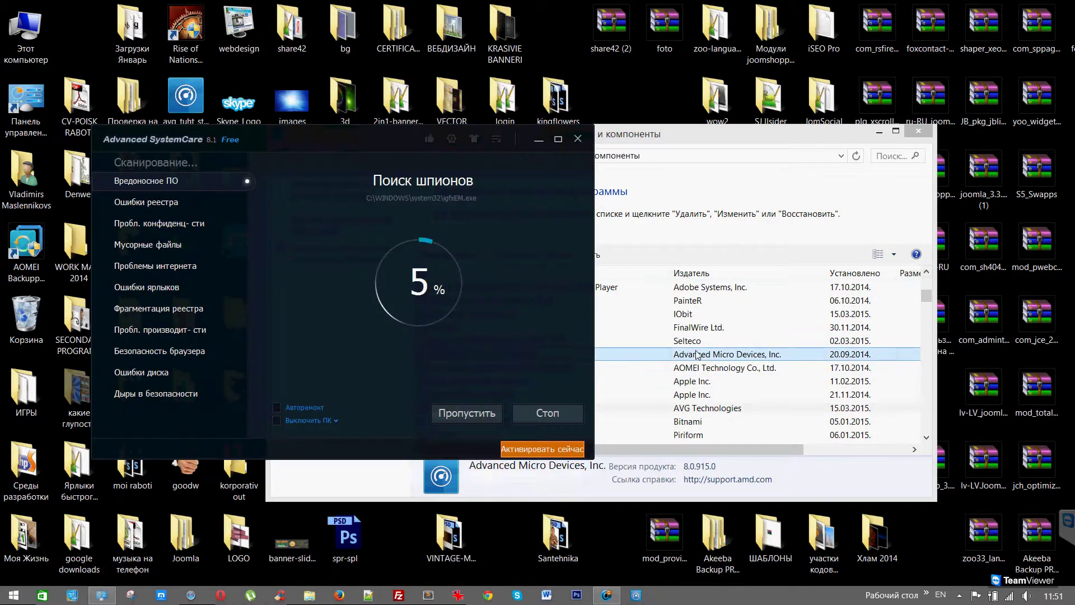
drag(622, 141, 704, 161)
scroll(598, 420, down, 4)
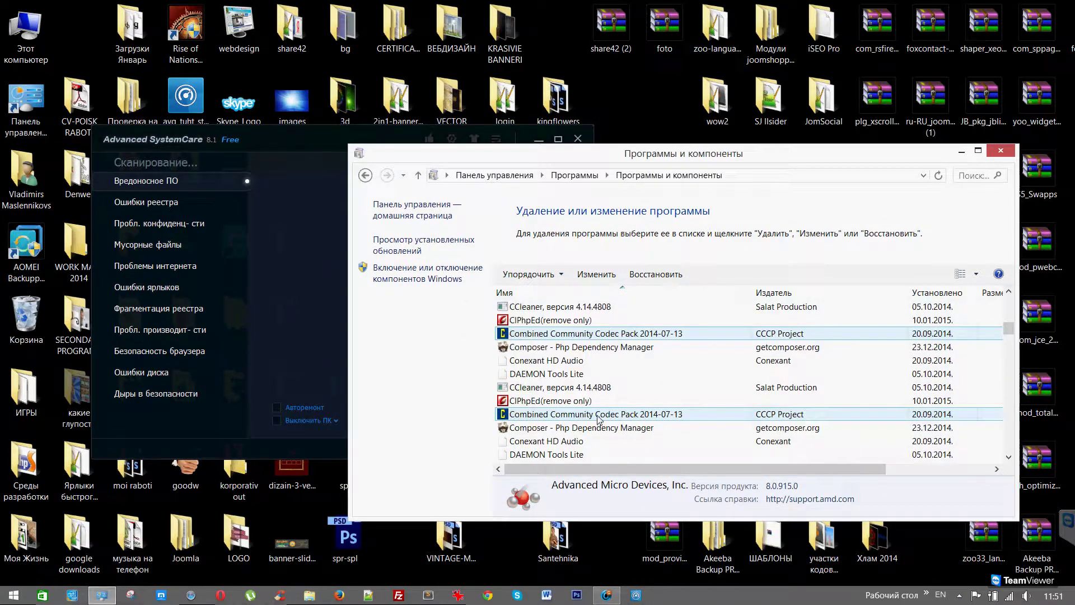
scroll(598, 417, down, 3)
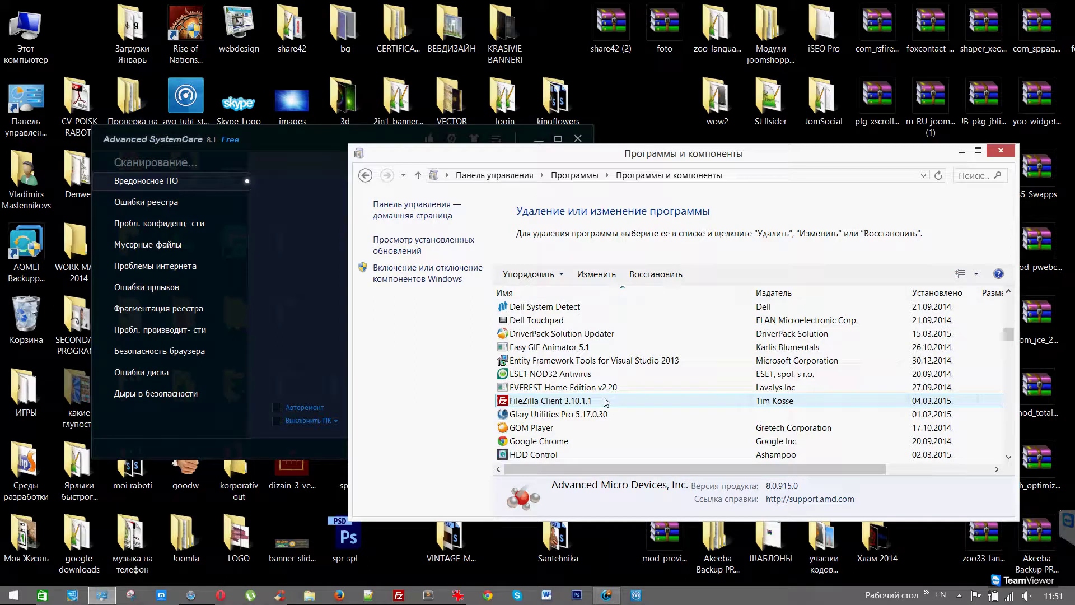
scroll(605, 401, up, 1)
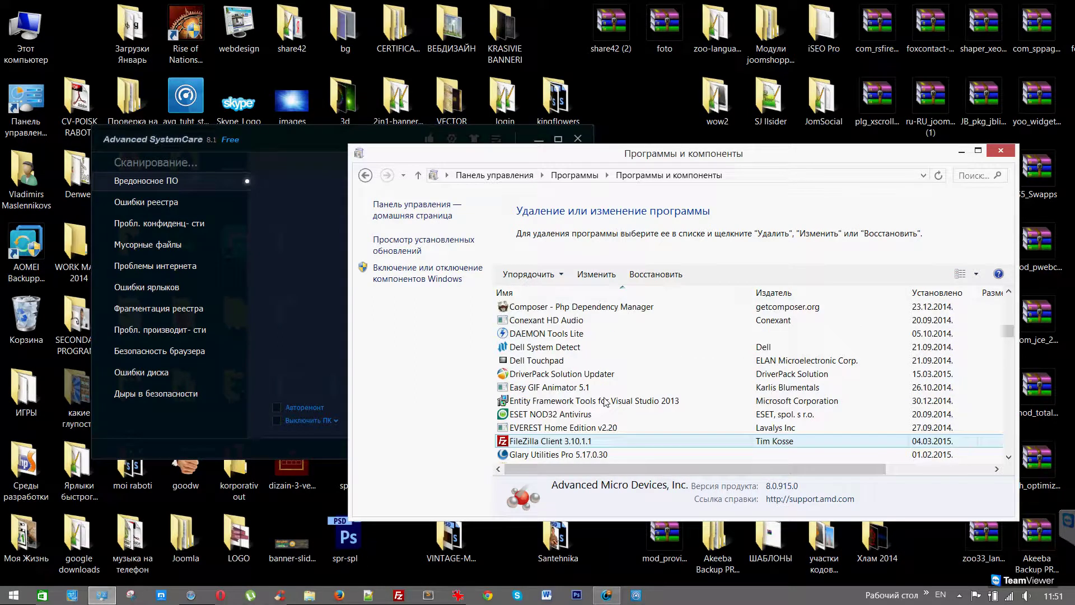
click(549, 375)
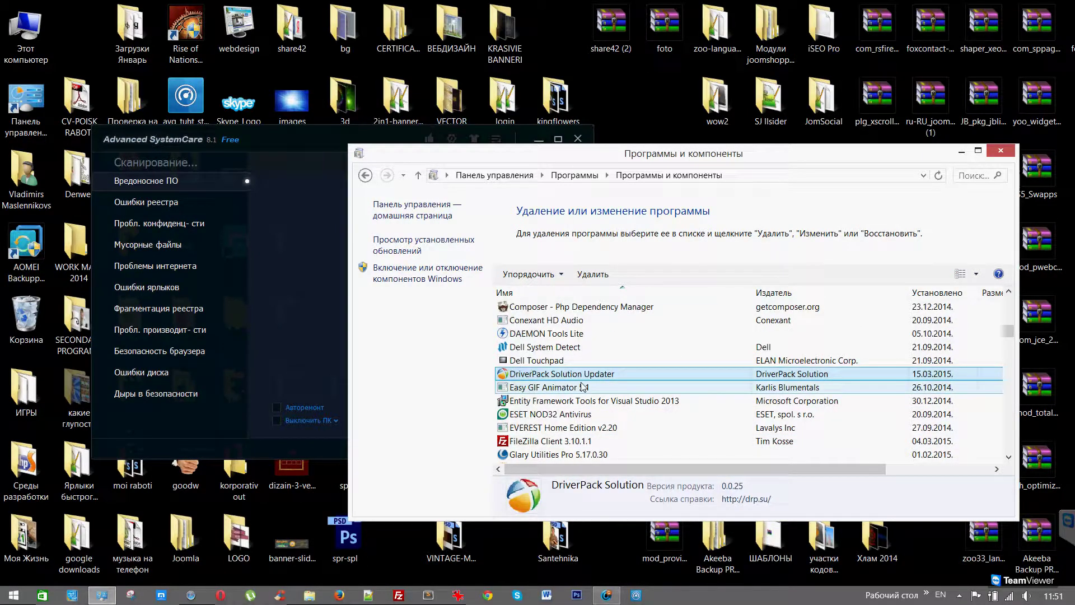
- Bring the Advanced SystemCare scan window to the front and reposition it on the desktop
click(302, 321)
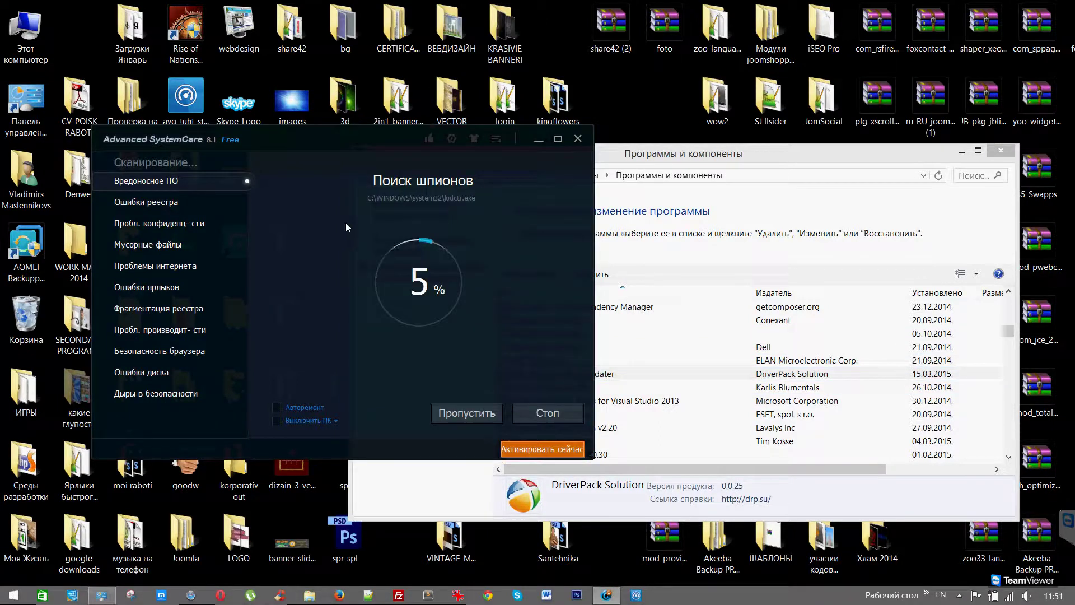
drag(364, 173, 364, 186)
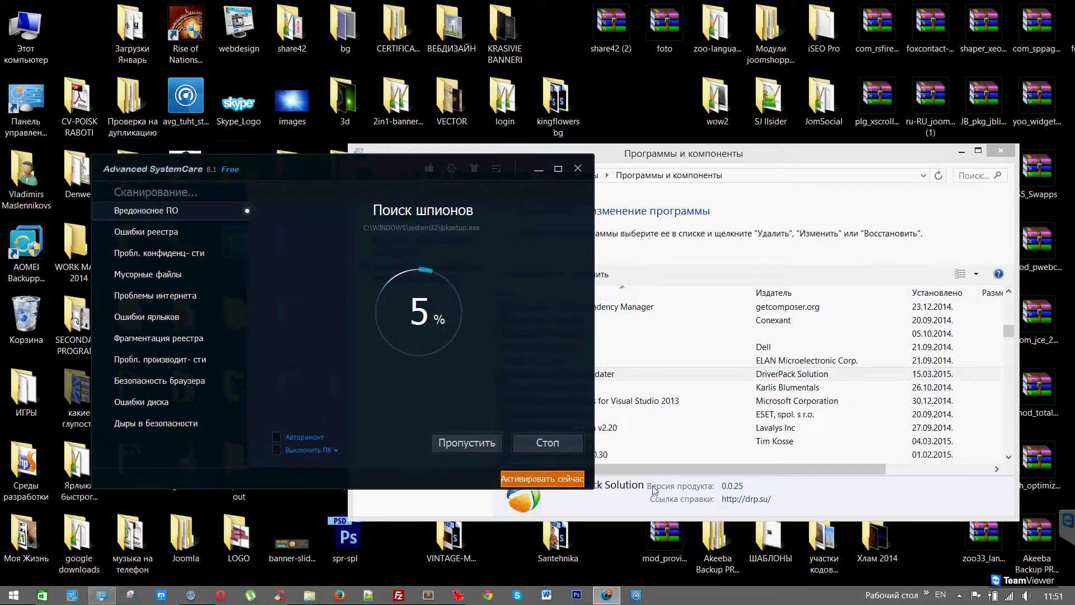
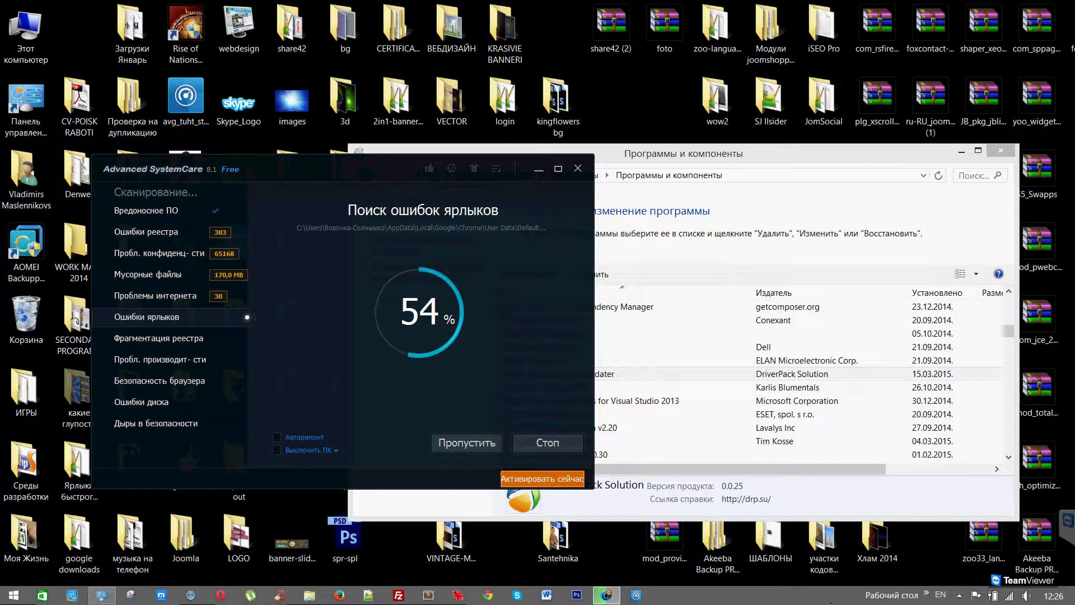
drag(495, 330, 563, 332)
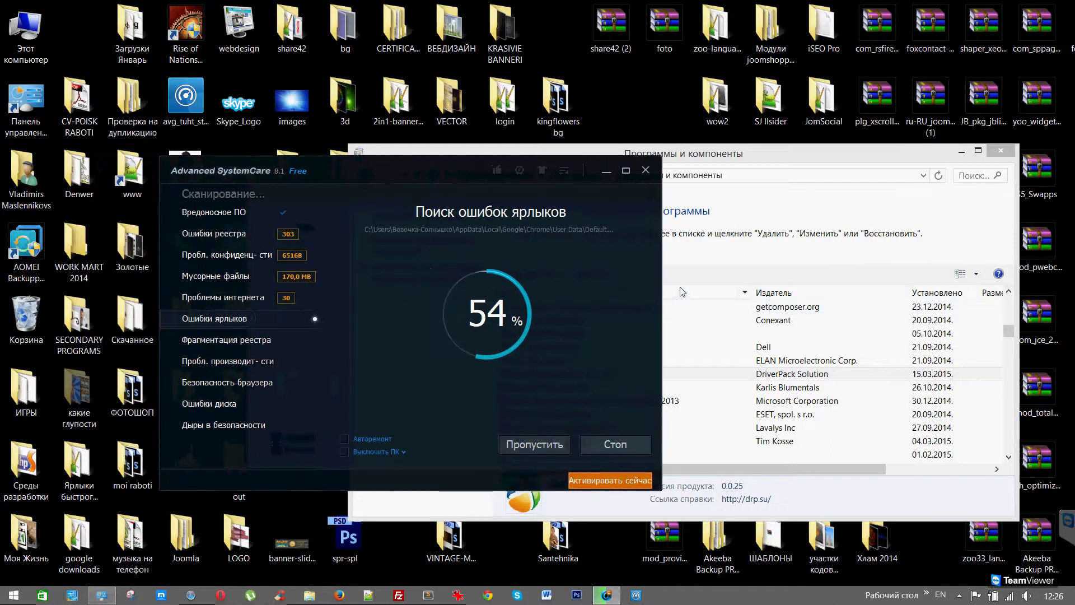
- Uninstall DriverPack Solution Updater and confirm its removal
click(703, 361)
right_click(602, 373)
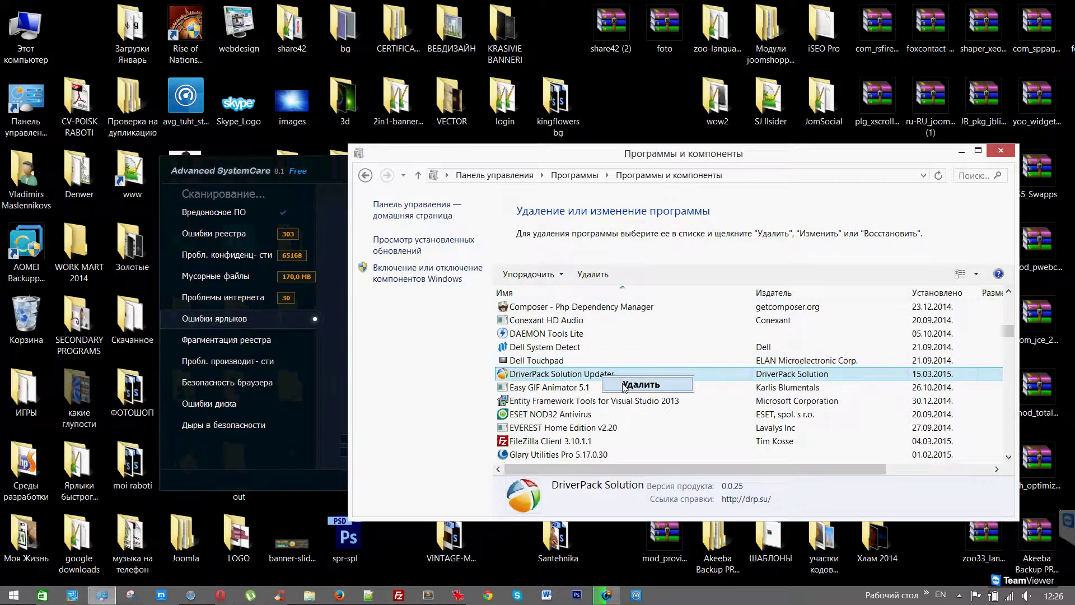
click(627, 384)
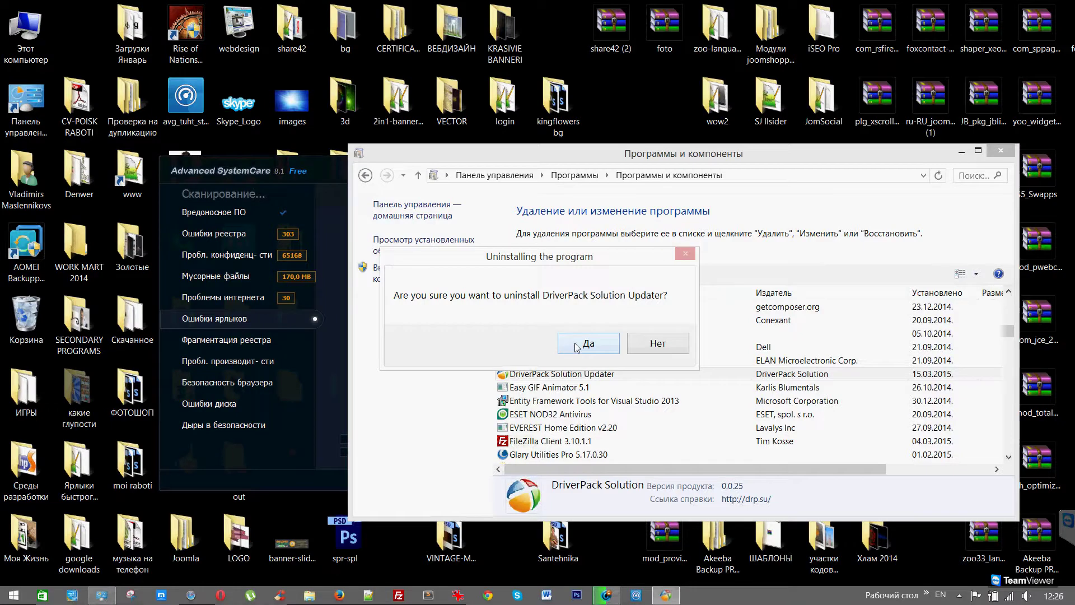
click(577, 347)
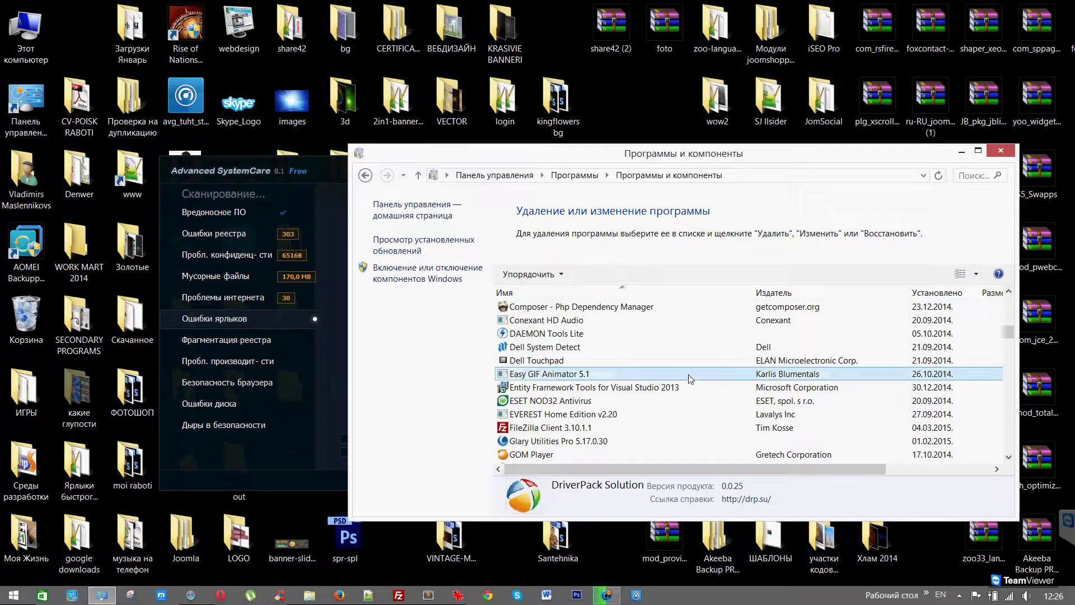
- Look through the whole list of installed programs for other software worth removing
scroll(632, 383, up, 3)
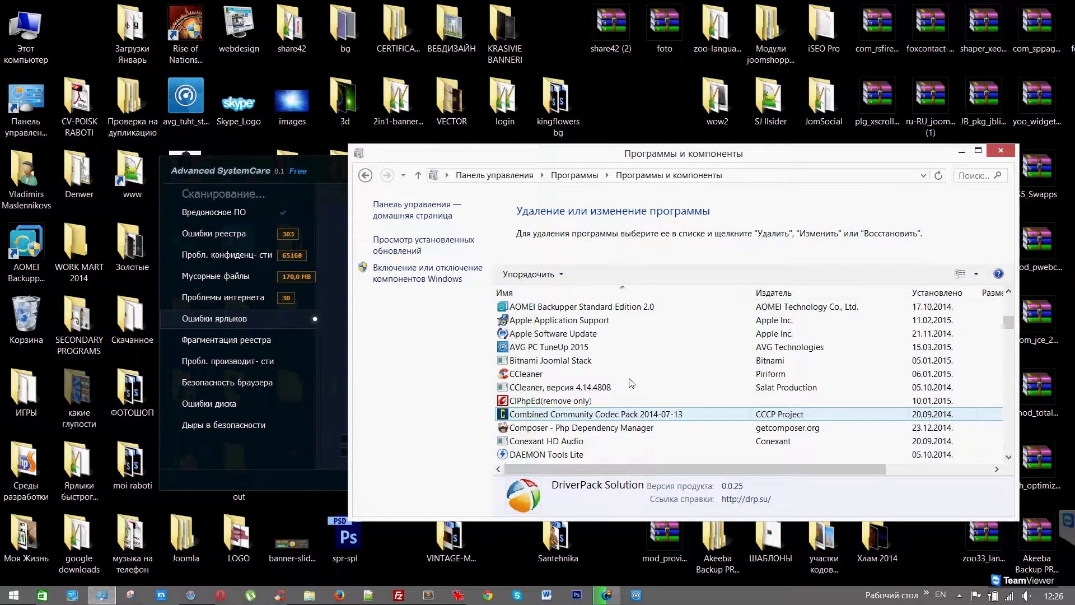
scroll(632, 383, up, 5)
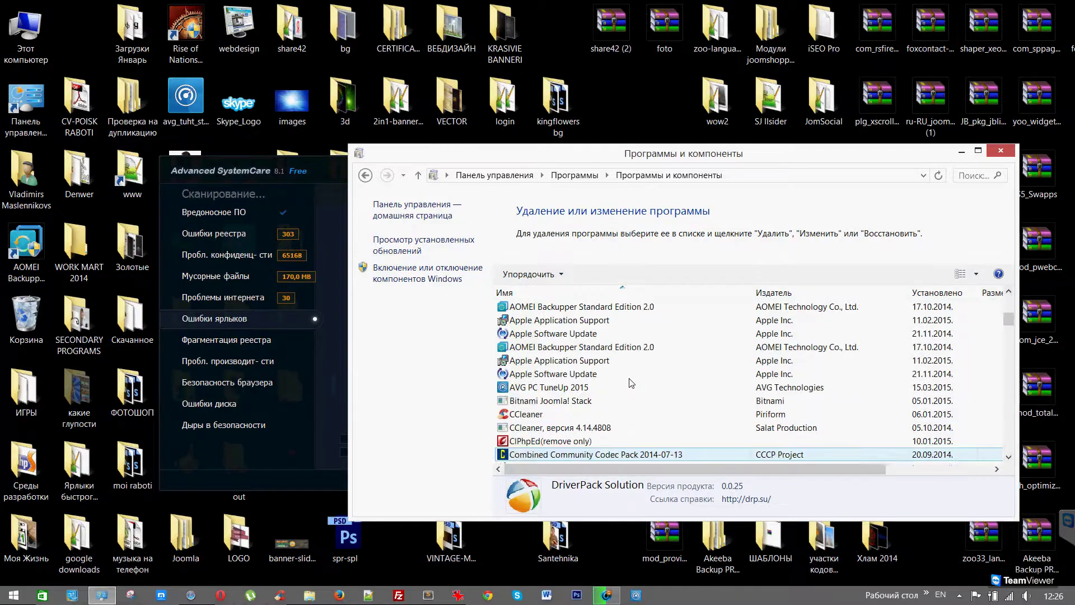
scroll(632, 383, down, 20)
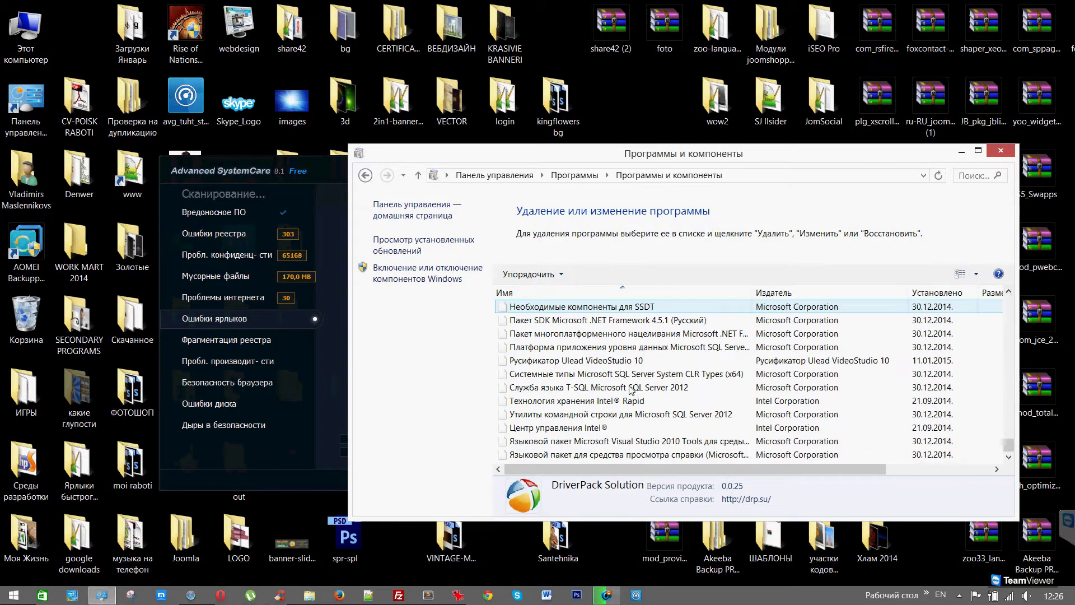
scroll(632, 390, up, 2)
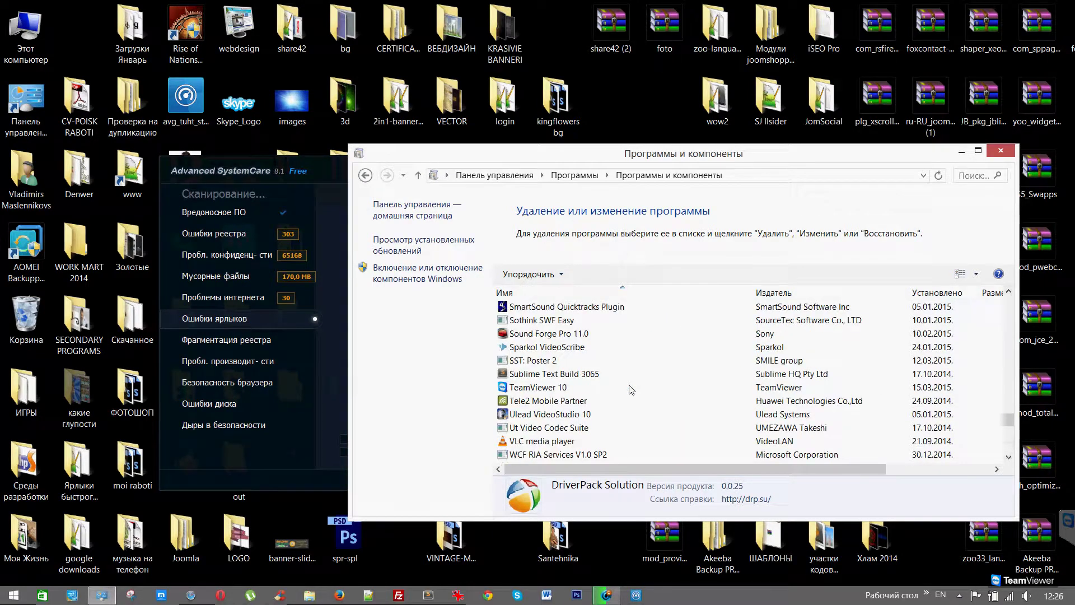
scroll(632, 390, up, 7)
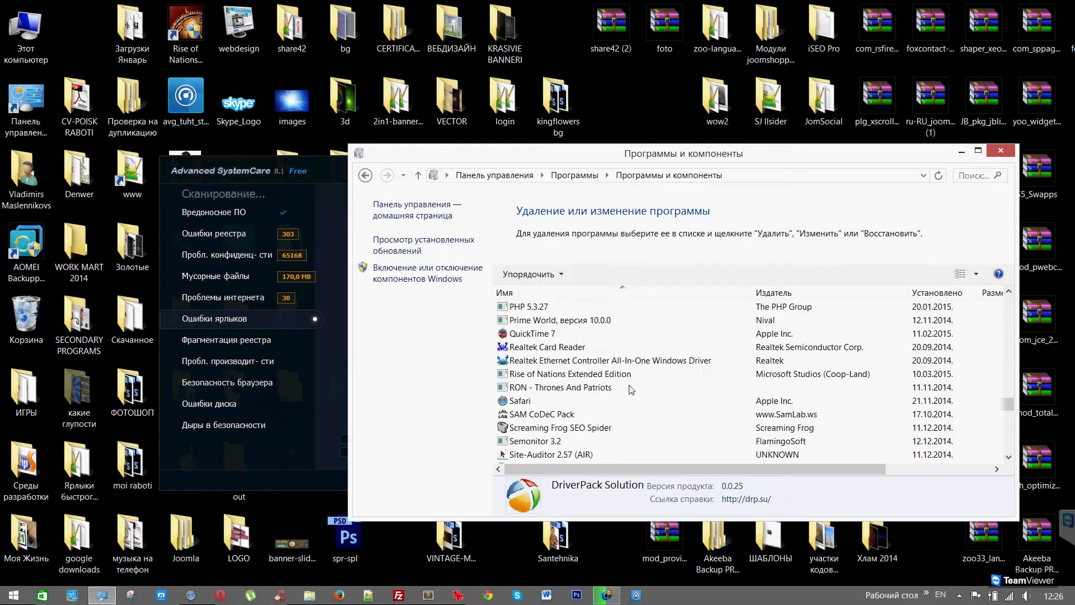
scroll(632, 390, up, 6)
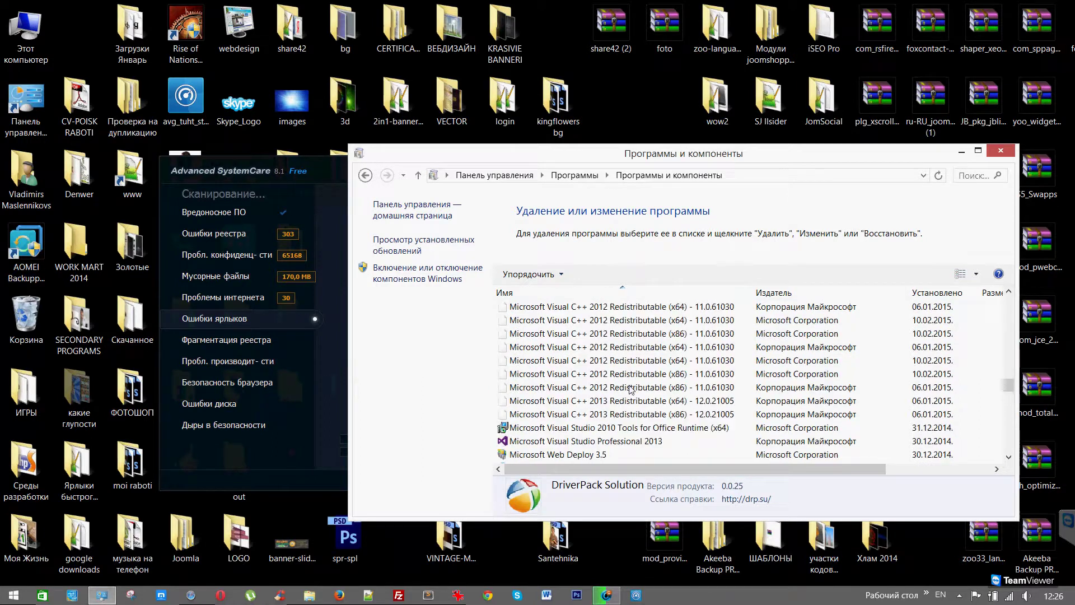
scroll(631, 390, up, 6)
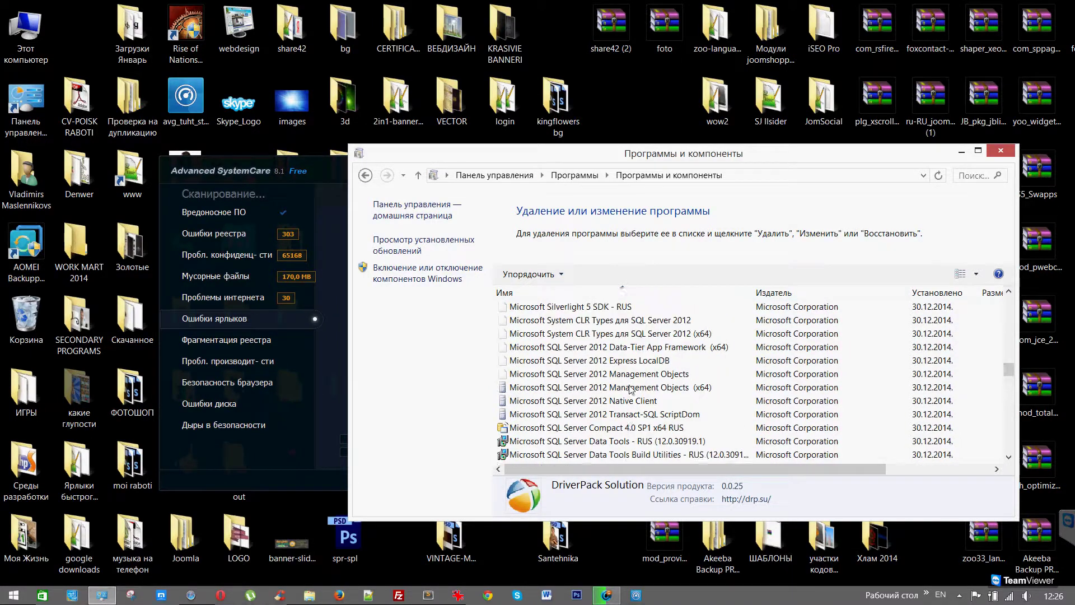
scroll(631, 388, up, 6)
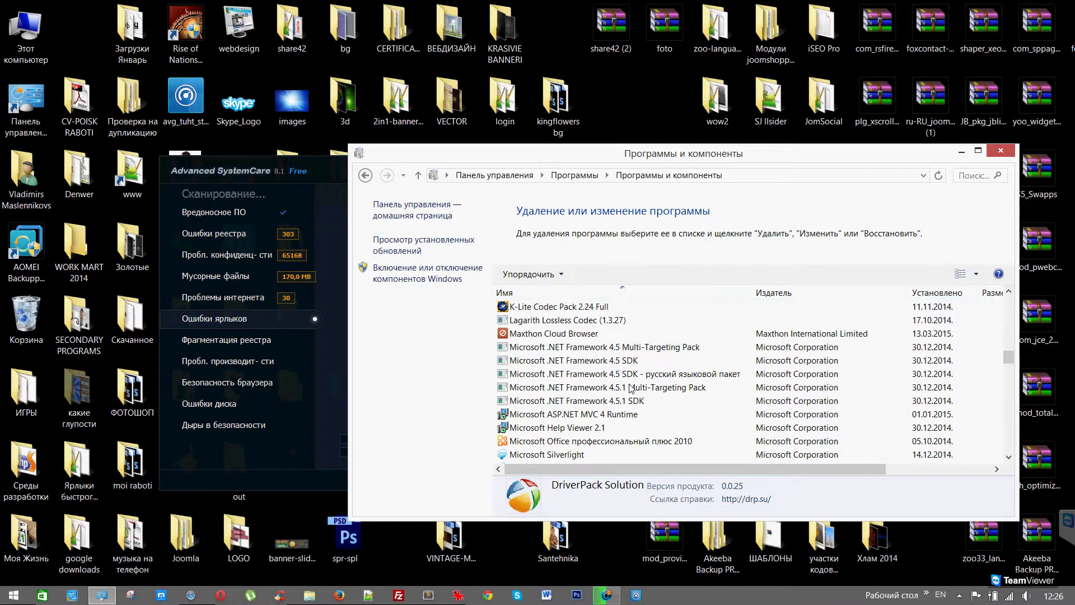
scroll(631, 388, up, 4)
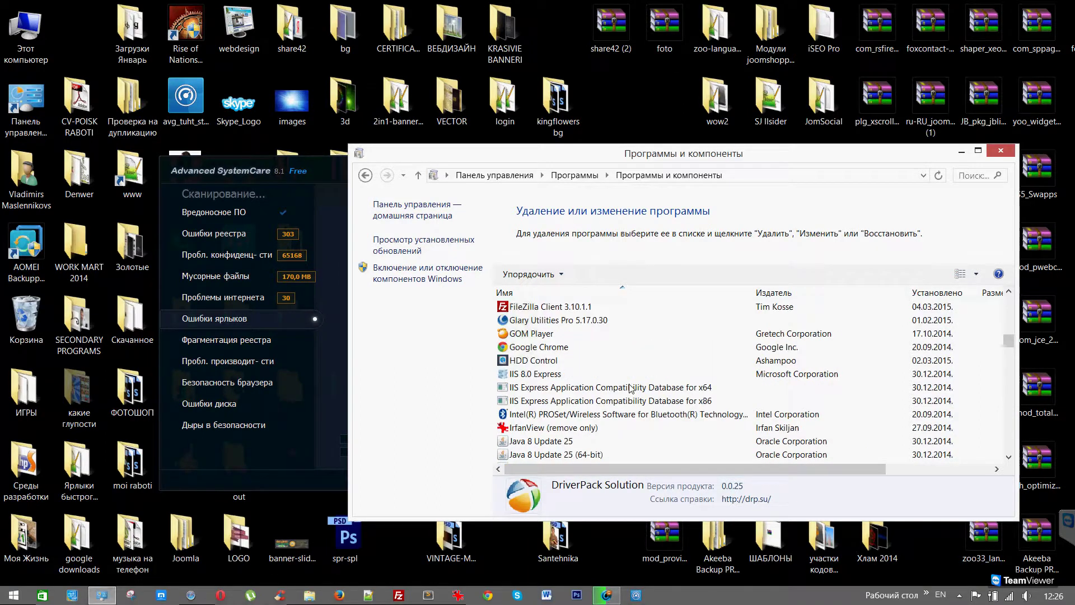
scroll(631, 388, up, 2)
scroll(631, 388, up, 1)
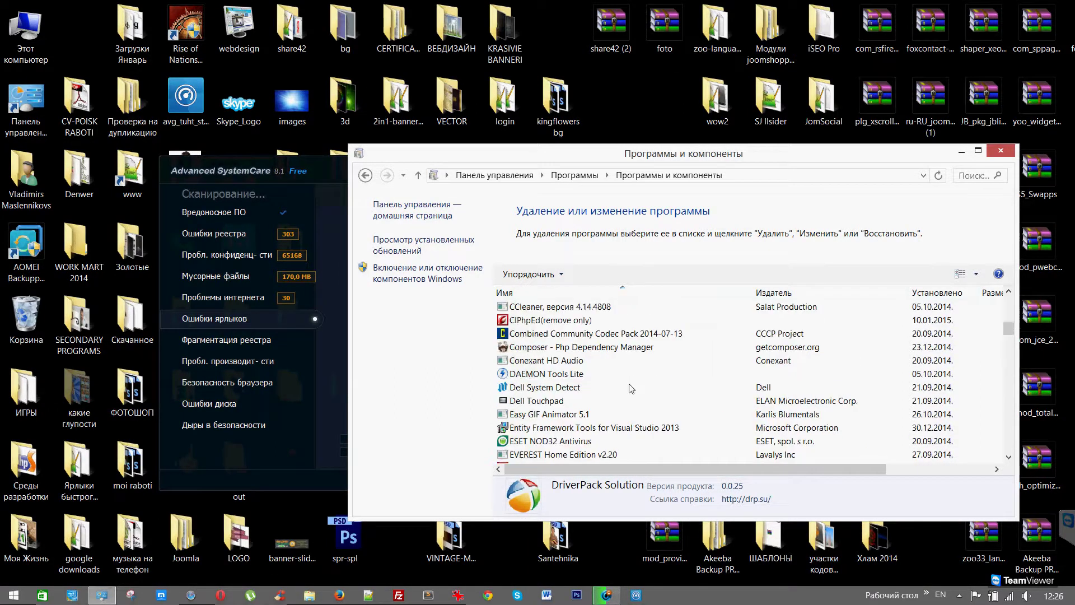
- Close the Programs and Features window and minimize Advanced SystemCare to clear the desktop
click(1001, 150)
click(606, 174)
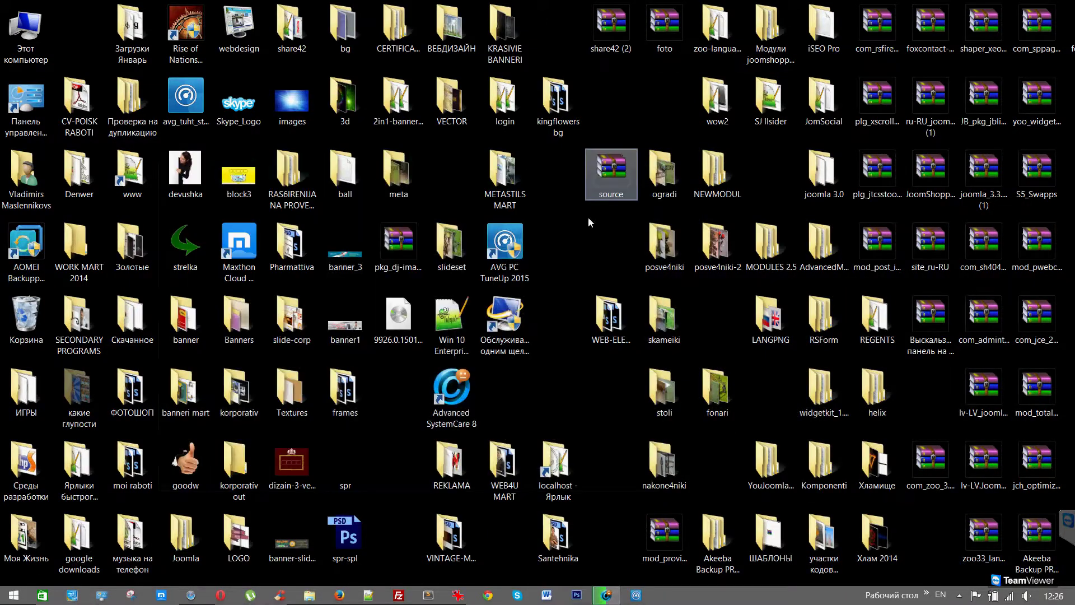
- Create a new folder named Windows10 on the desktop
right_click(515, 388)
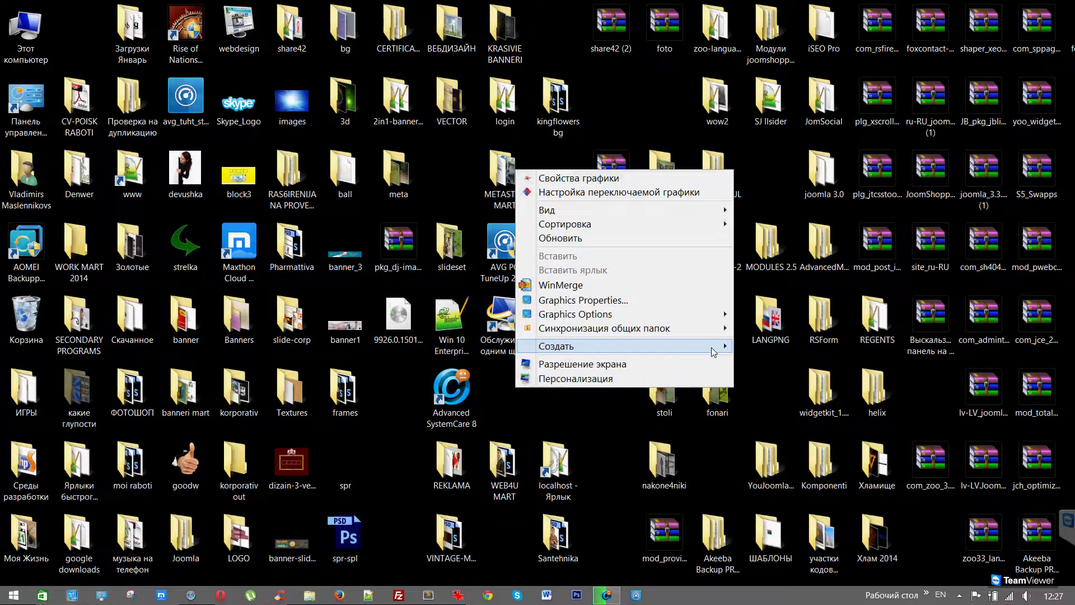
mouse_move(723, 343)
click(767, 347)
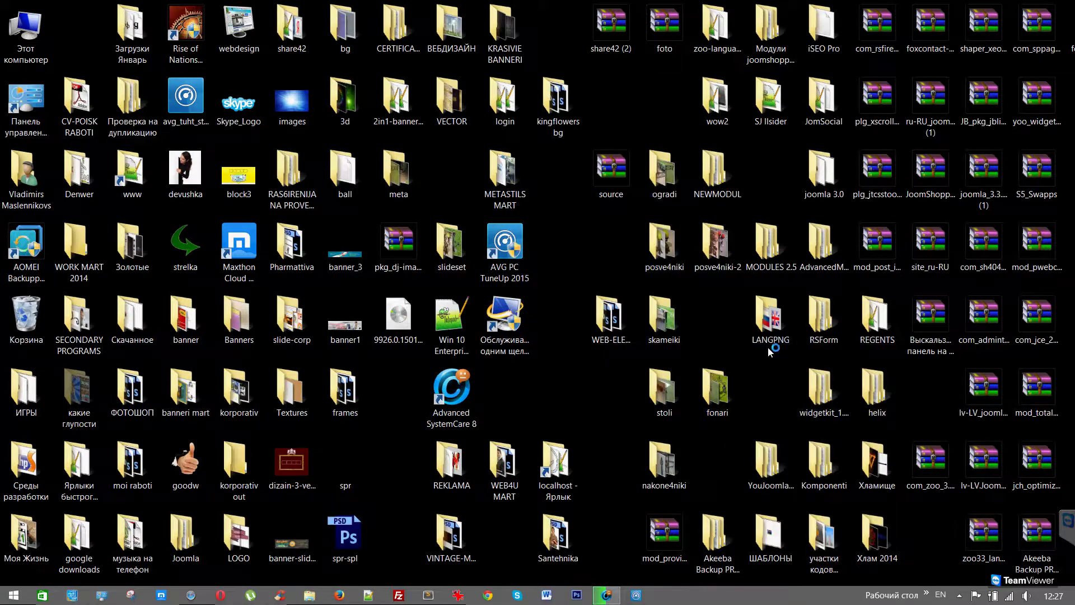
text(Windows)
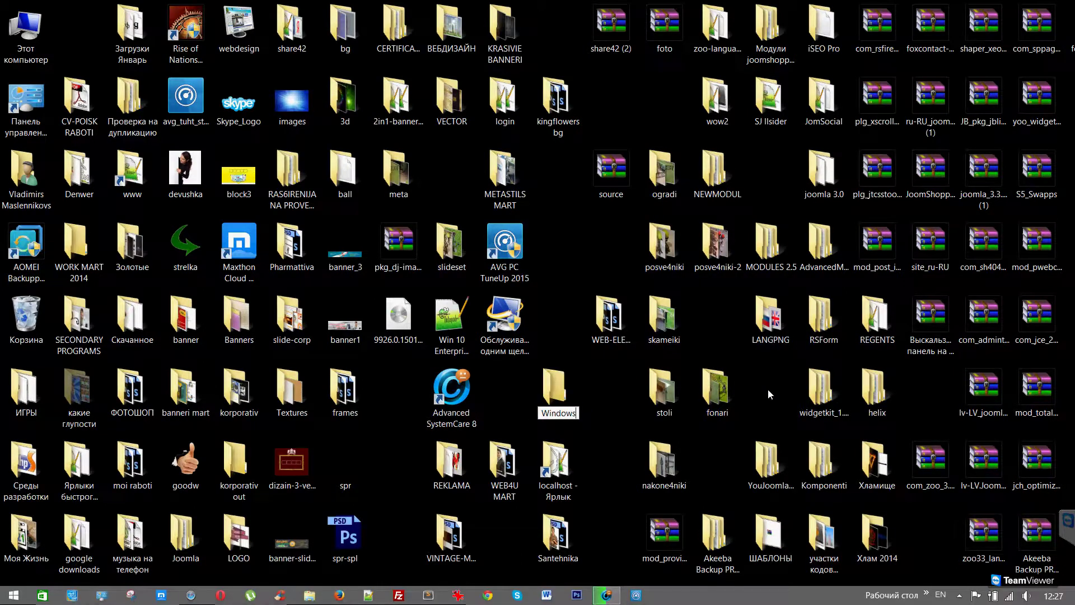
text(10)
key(Return)
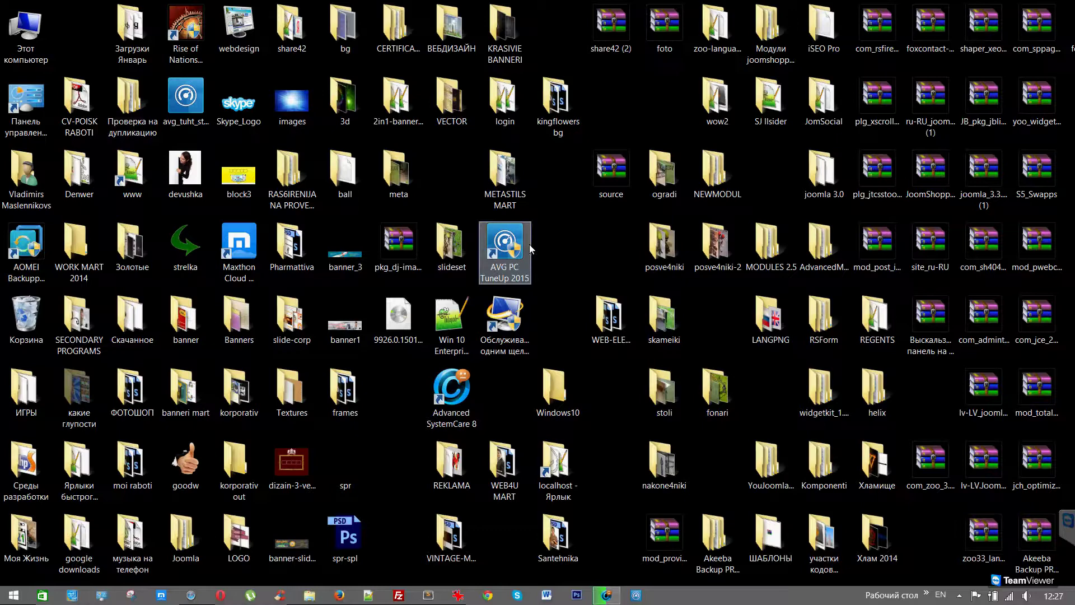
- Check the drives and their free space in This PC, and close the window
double_click(37, 49)
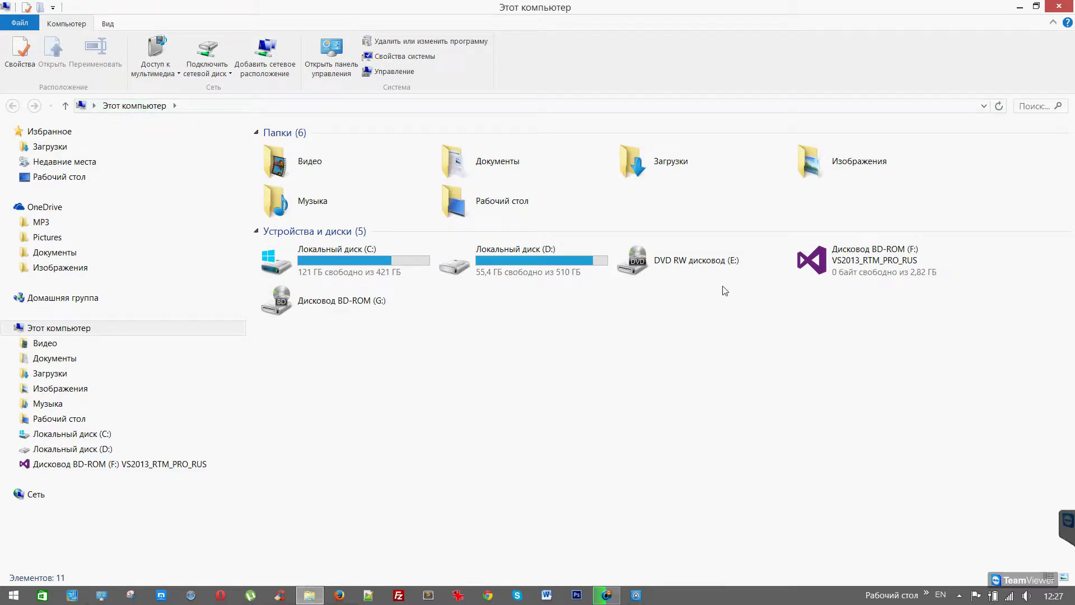
click(1059, 7)
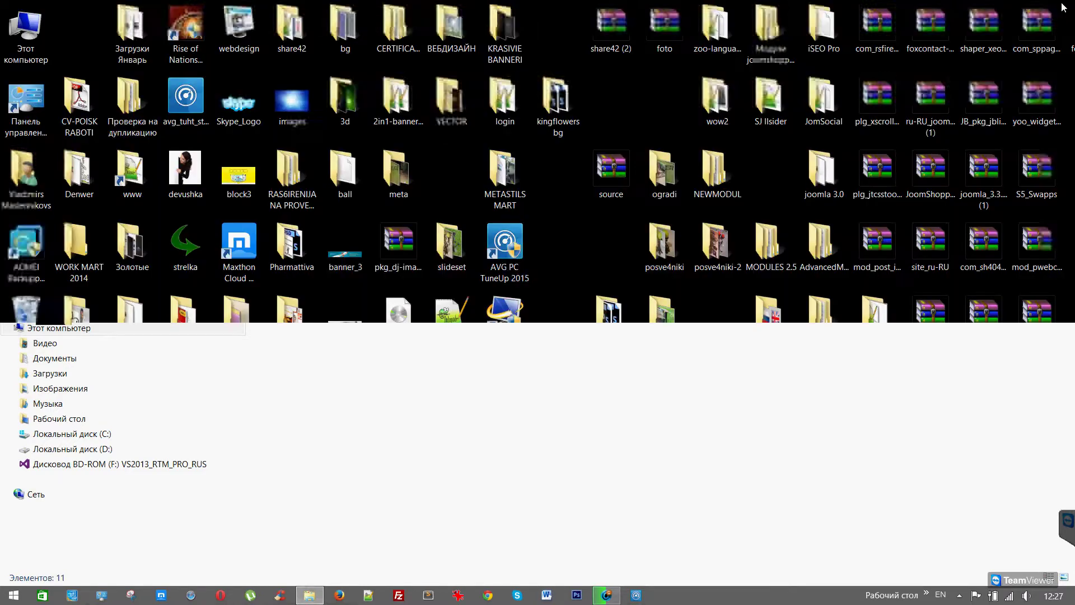
- Move the 9926.0.150119-1648 Windows disc image and the "Win 10 Enterprise 64Bit RUS KEY" text file into the Windows10 desktop folder
double_click(399, 317)
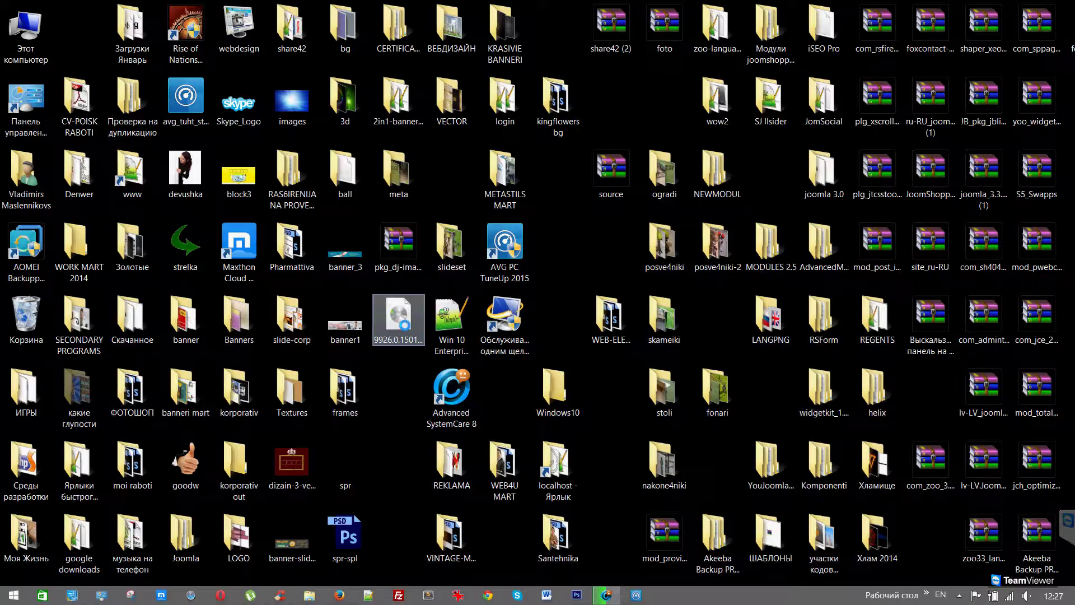
right_click(405, 329)
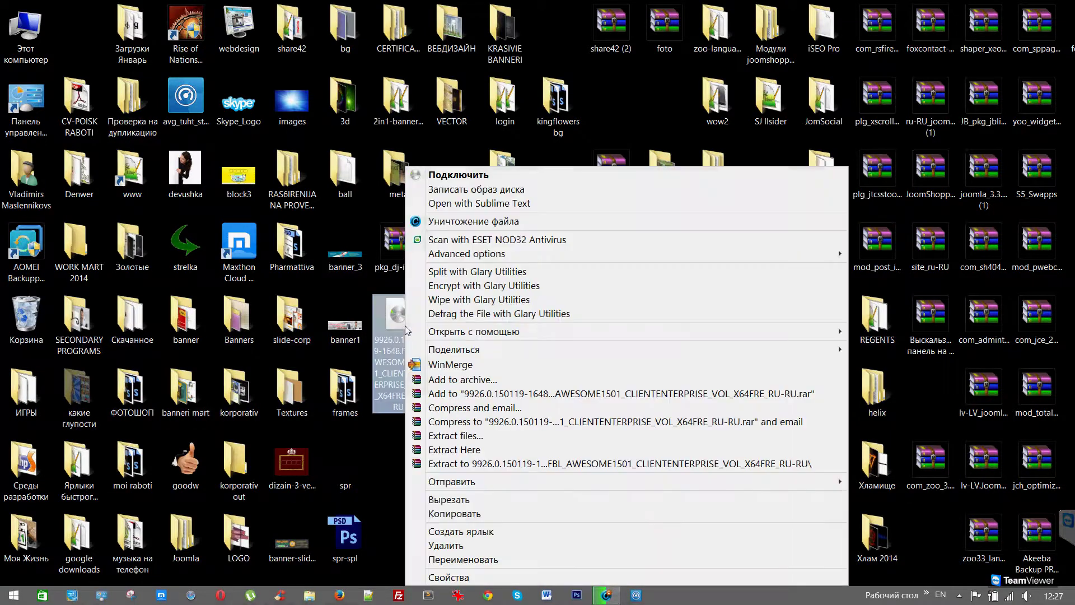
click(347, 300)
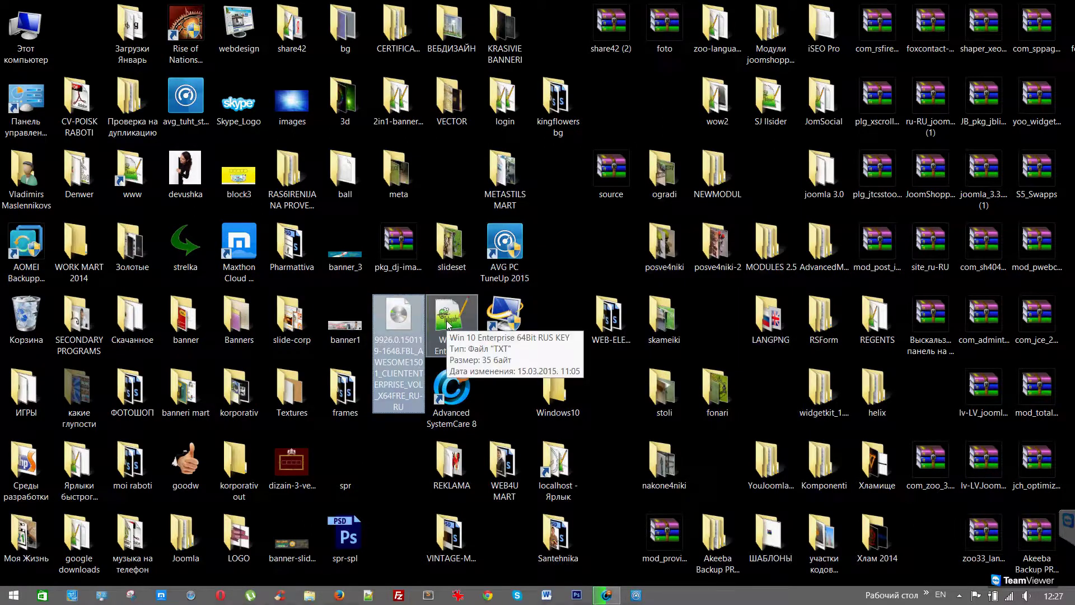
ctrl+click(466, 347)
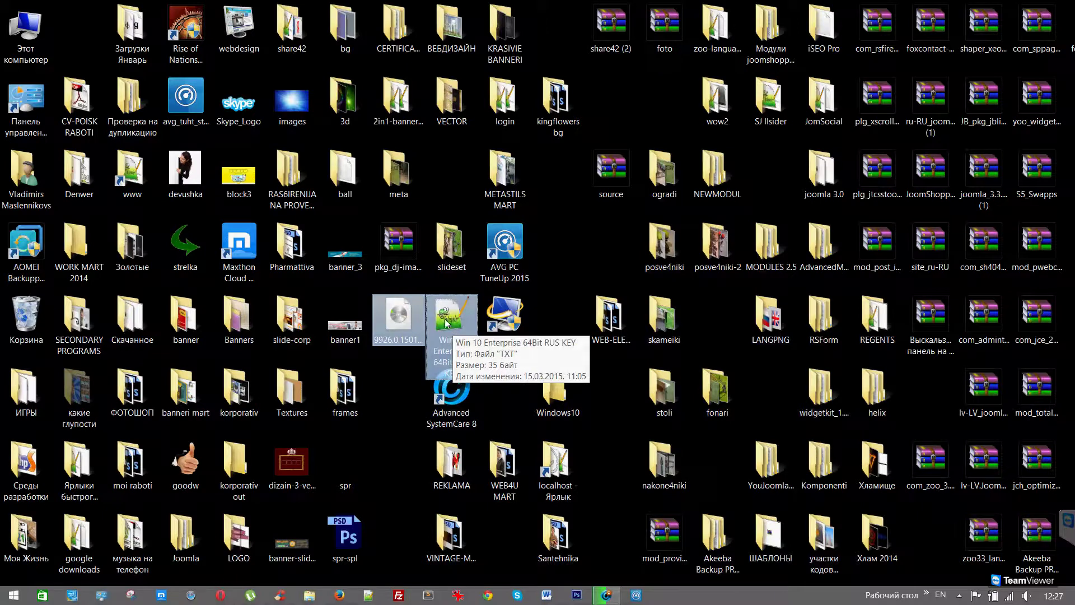
drag(442, 318, 385, 402)
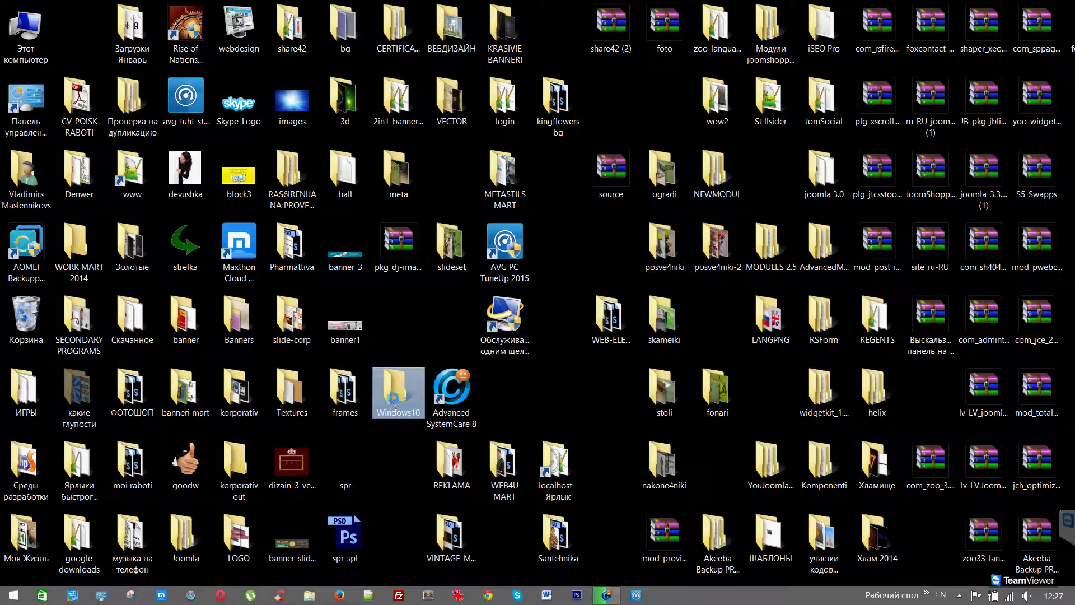
- Move the Windows10 folder from the desktop to the root of drive C, showing the transfer details
right_click(399, 390)
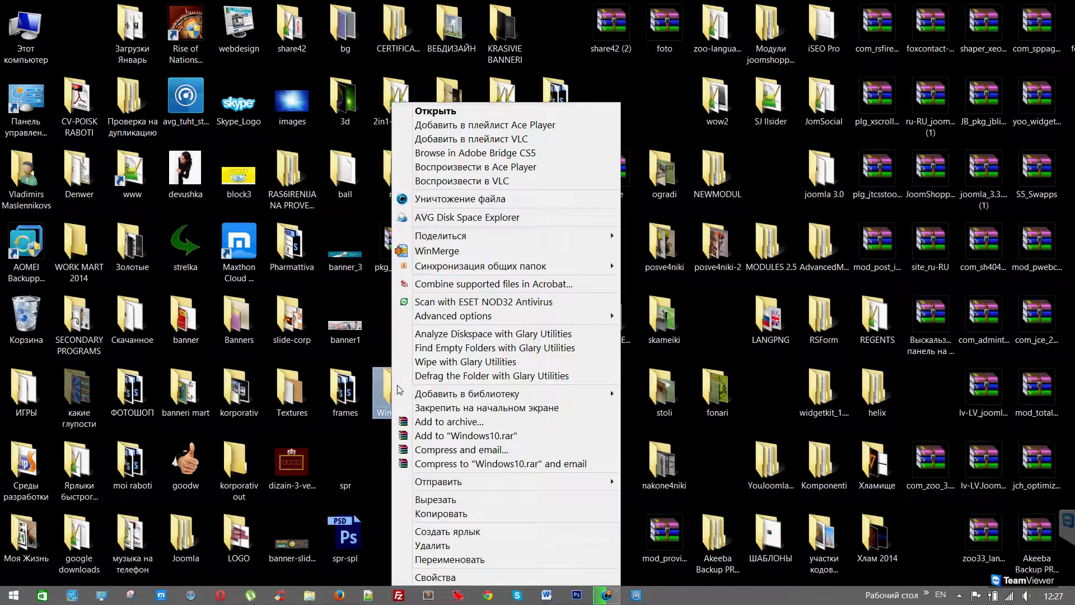
click(431, 499)
double_click(25, 31)
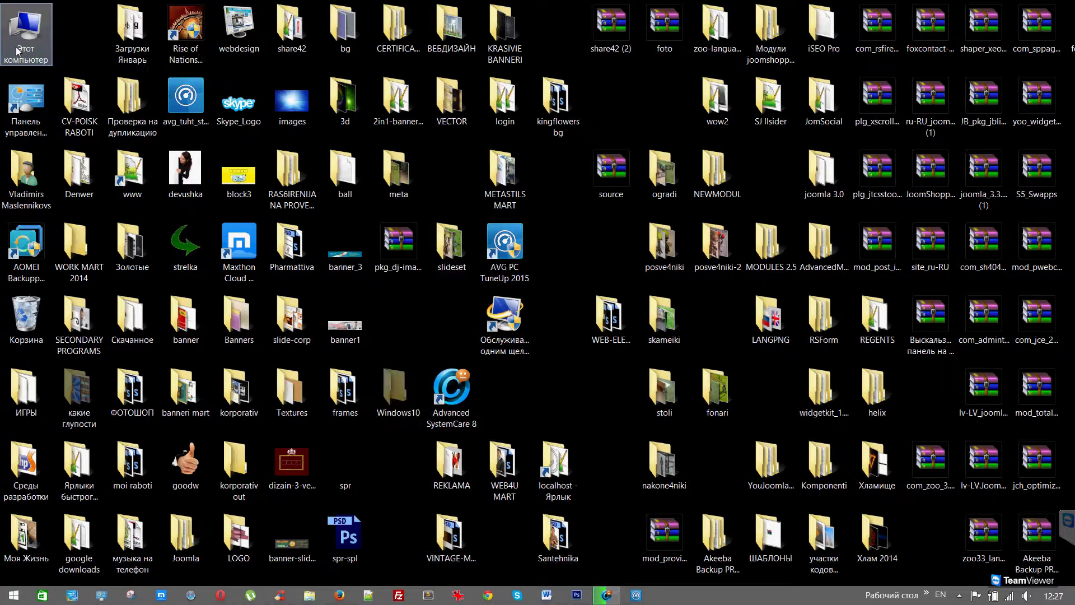
double_click(361, 248)
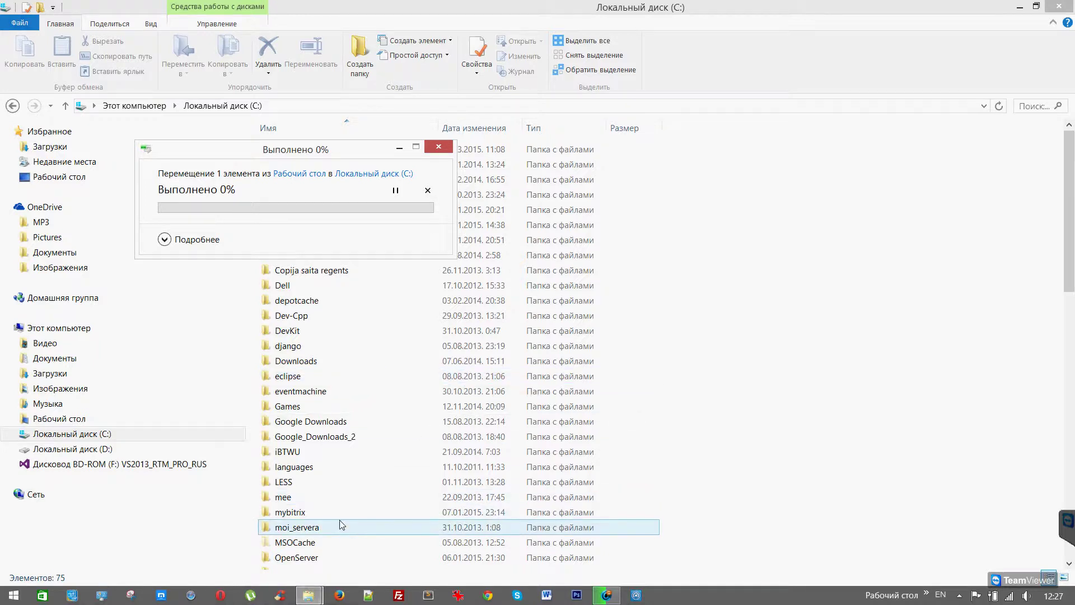
click(164, 238)
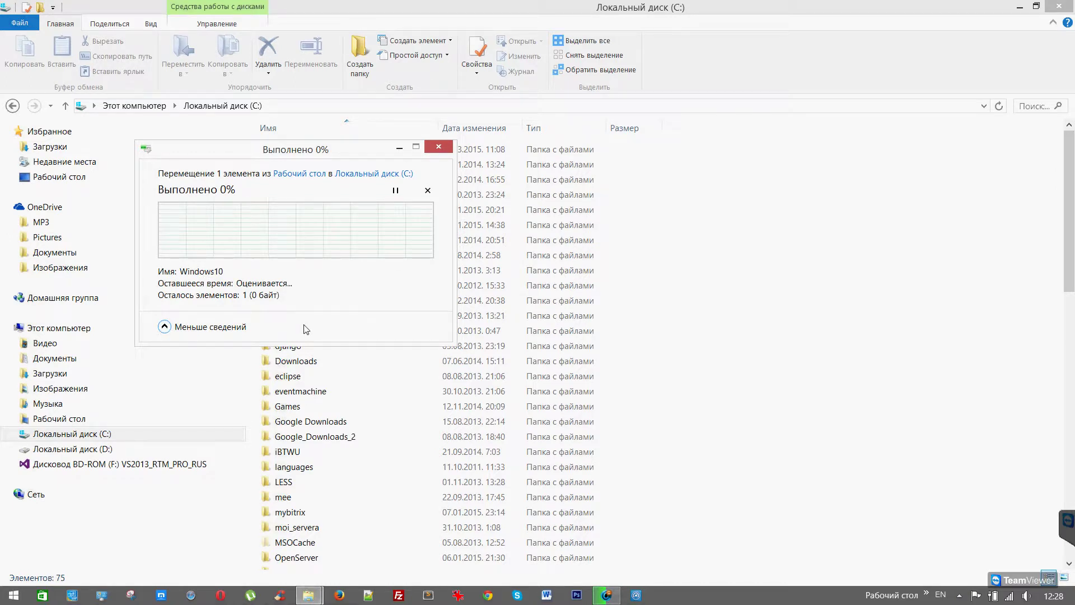
double_click(306, 360)
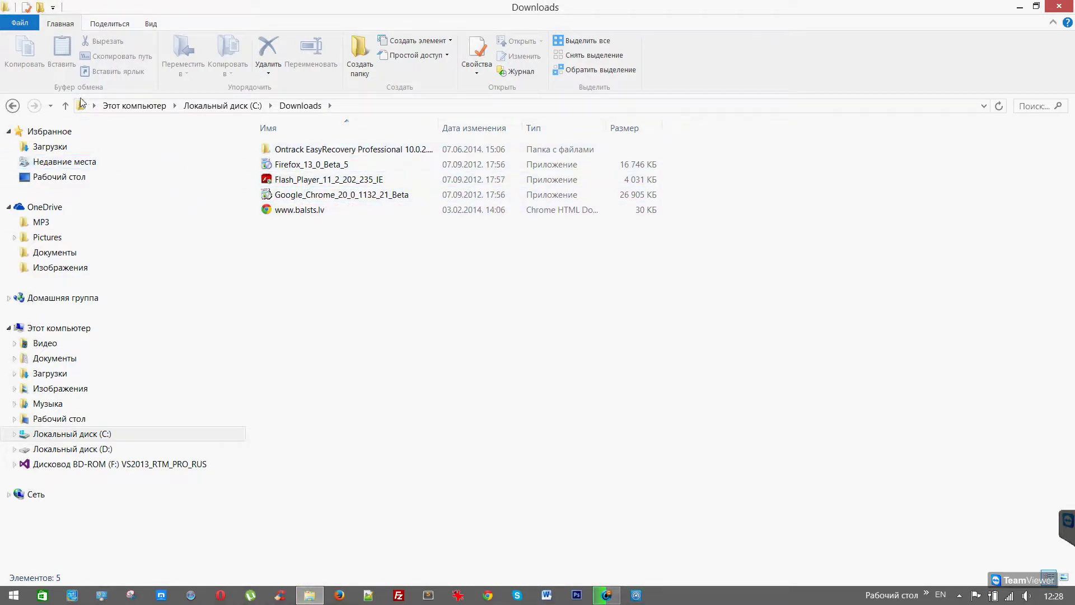
key(BackSpace)
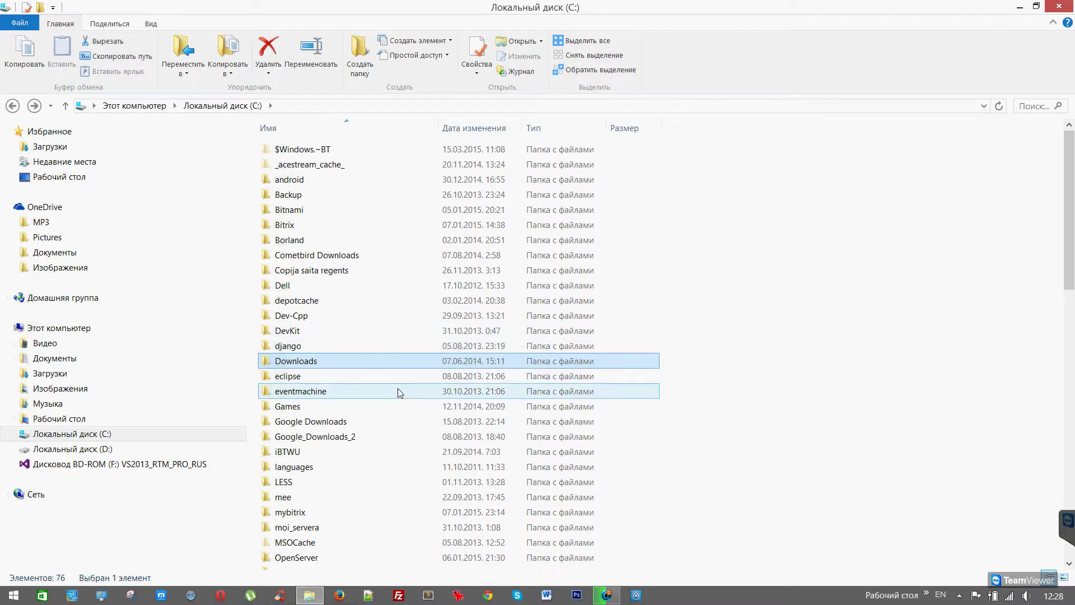
- Rename the Windows10 folder on drive C as Windows-10-Enterprise-64bit-RUS
scroll(395, 384, down, 8)
scroll(394, 383, down, 7)
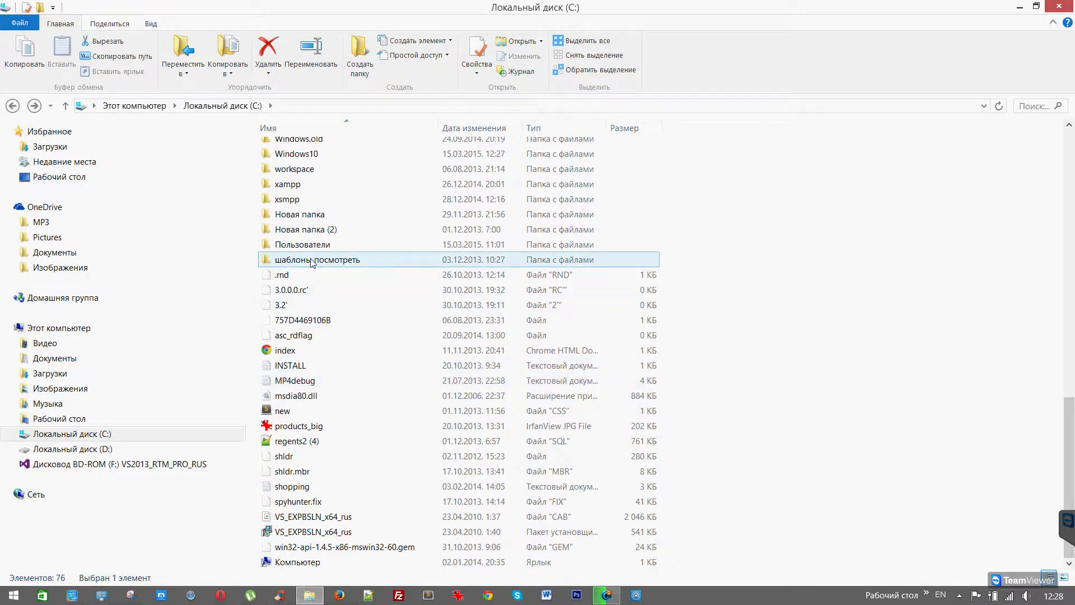
click(312, 159)
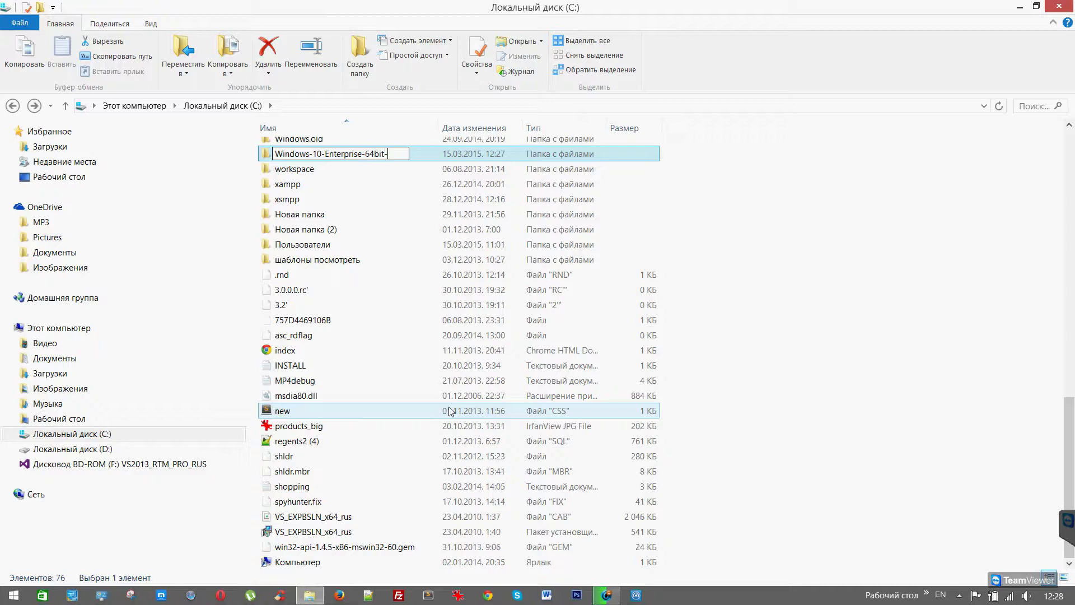
text(US)
key(Return)
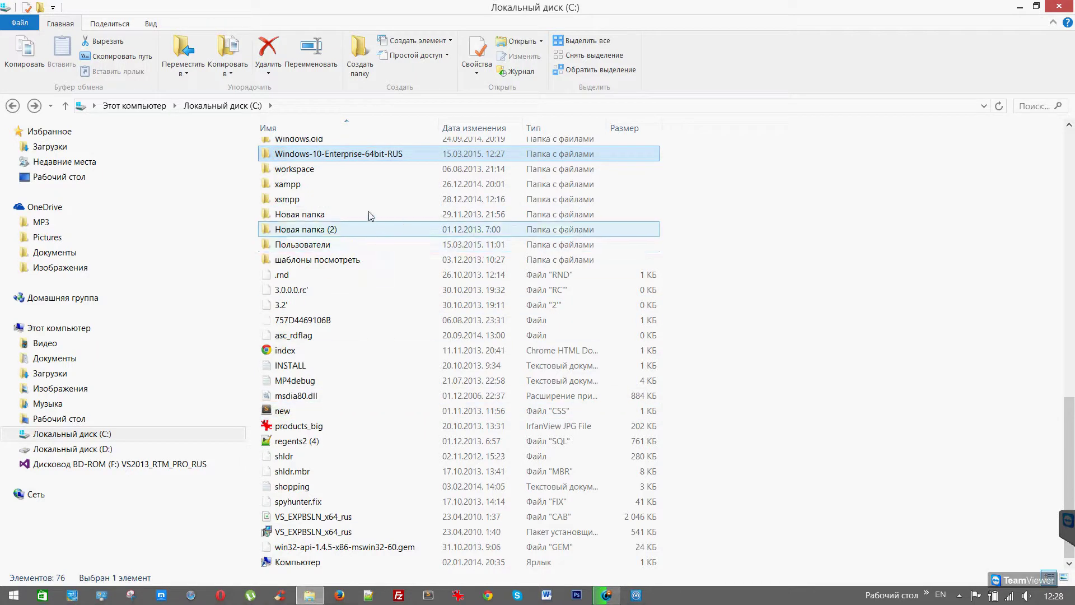
- Mount the 9926.0.150119-1648 disc image from the Windows-10-Enterprise-64bit-RUS folder, and close the folder window
double_click(347, 158)
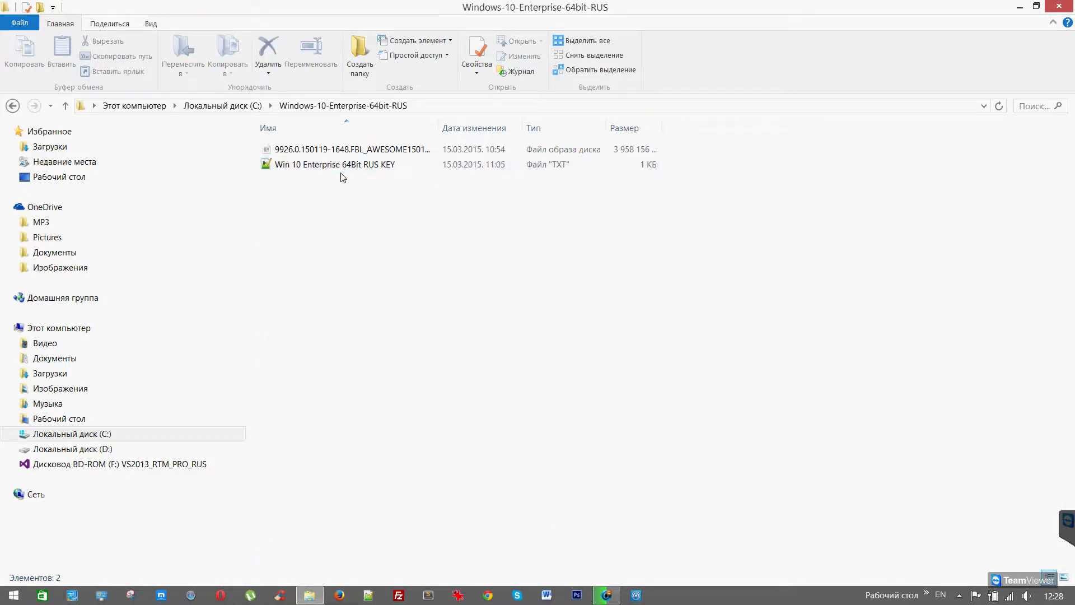
click(343, 167)
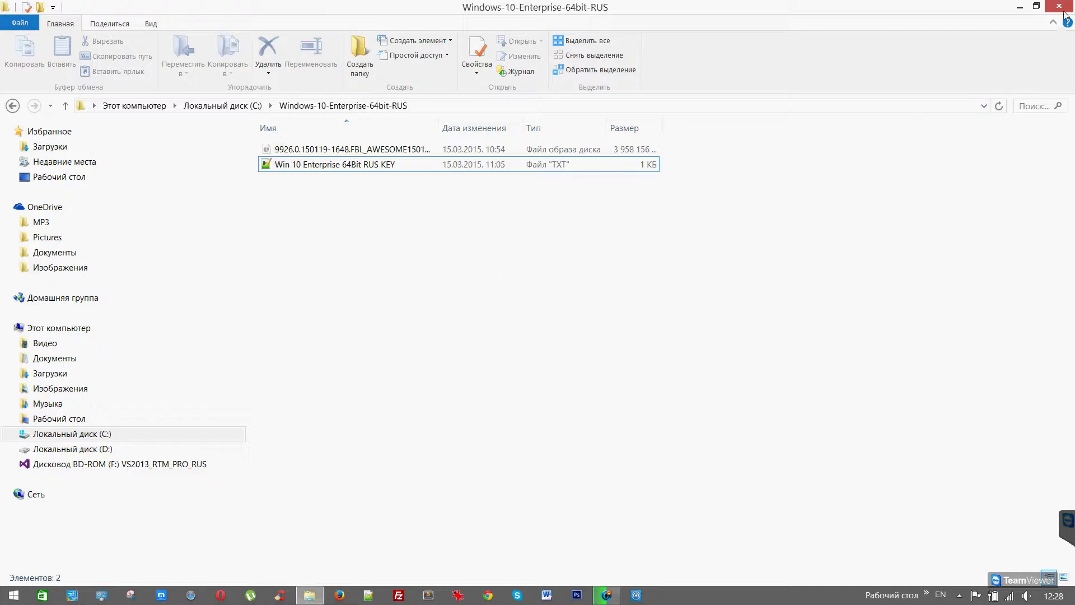
right_click(292, 148)
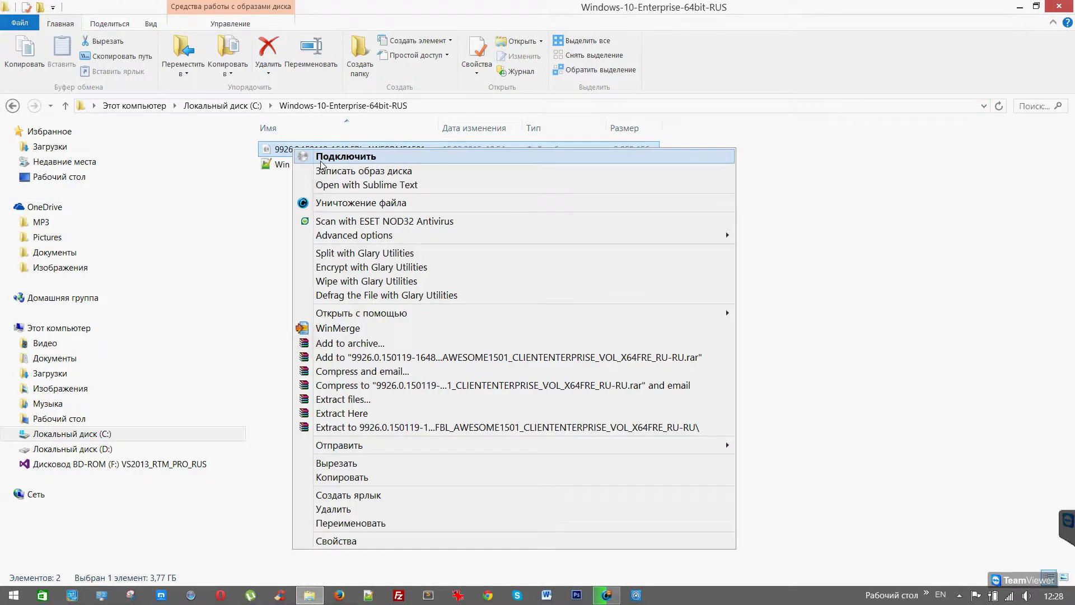
click(323, 161)
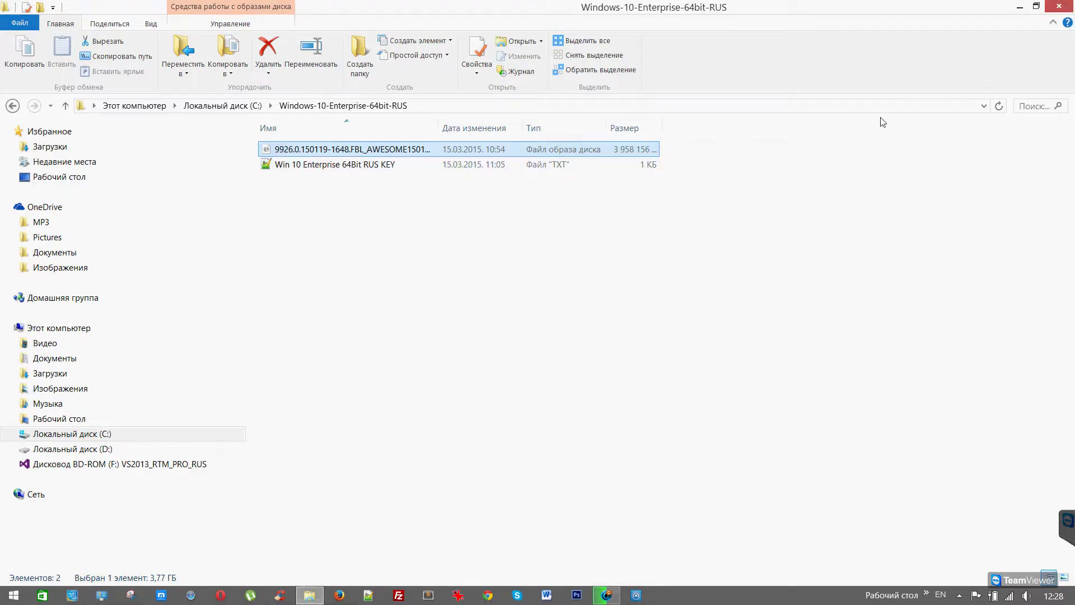
click(1064, 6)
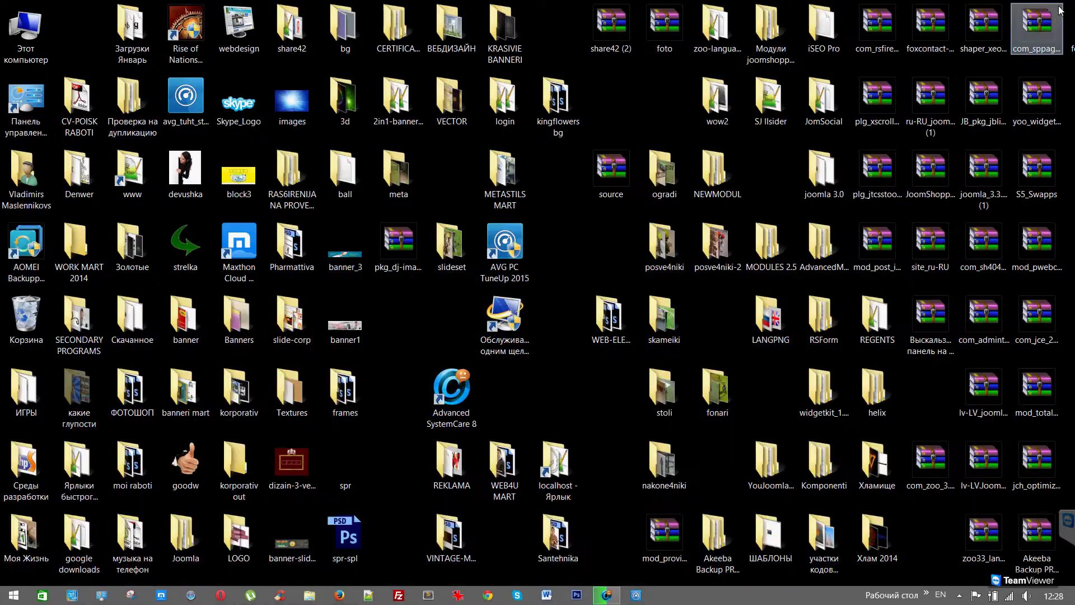
- Open drive C from This PC and display the properties of the $Windows.~BT folder
double_click(31, 47)
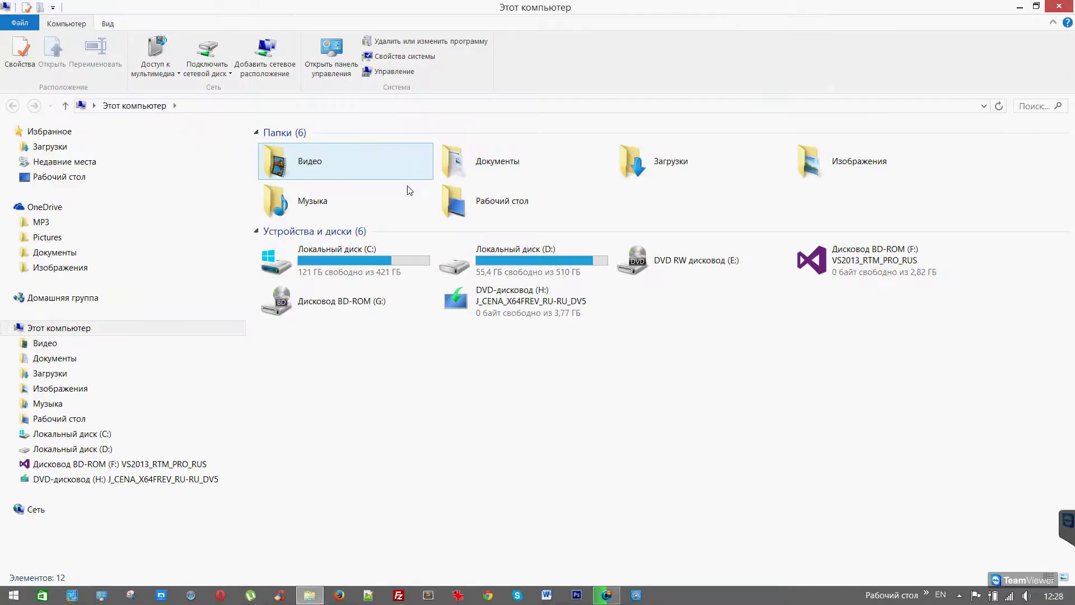
click(336, 257)
double_click(336, 257)
click(297, 149)
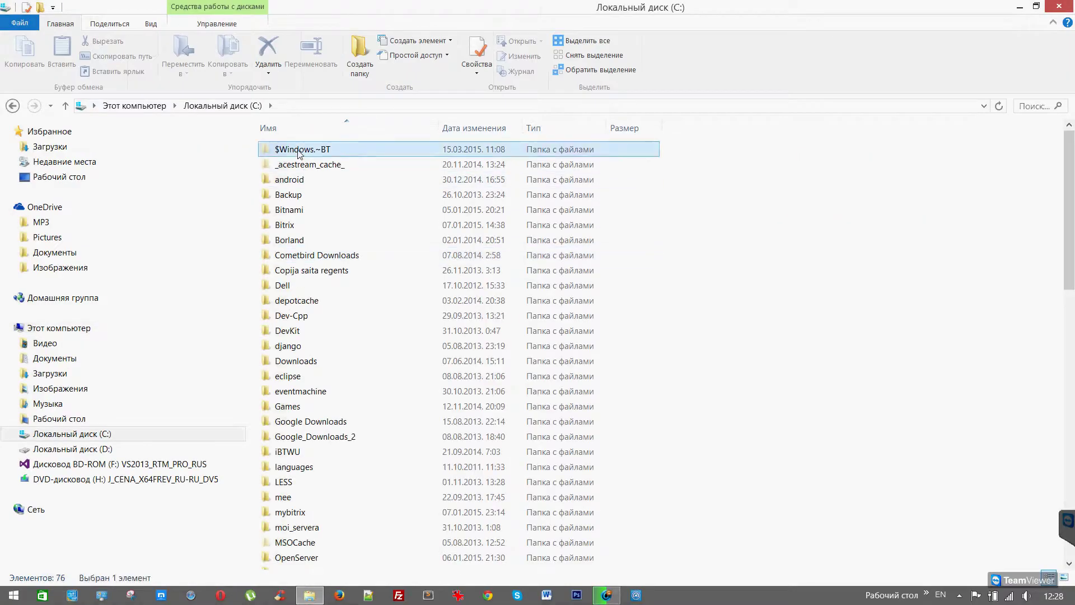
right_click(298, 150)
click(341, 577)
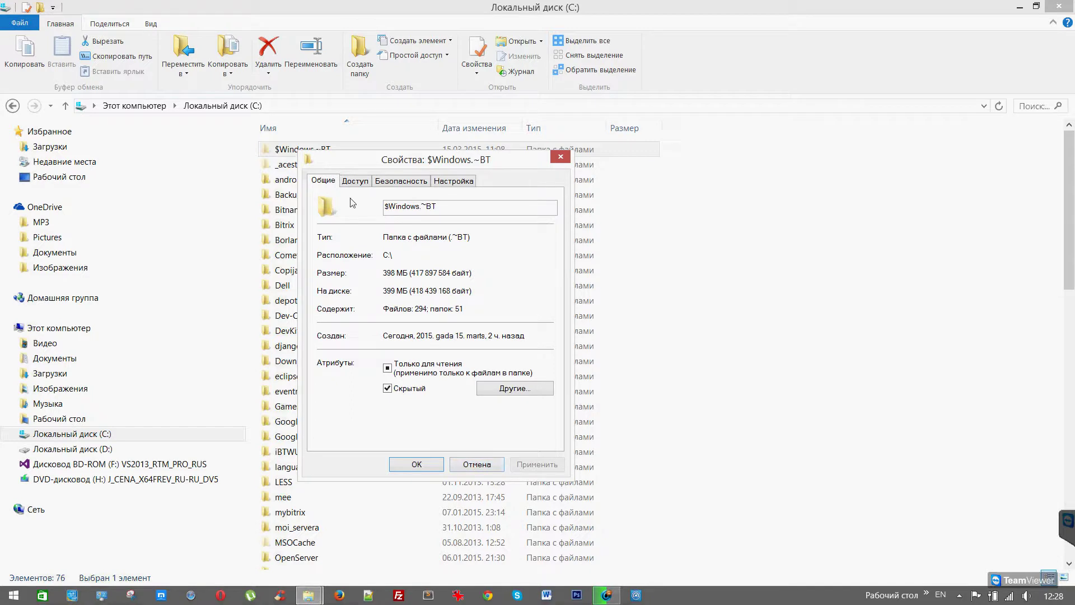
- Browse through the subfolders of $Windows.~BT to examine their contents, and return to the root of drive C
double_click(276, 149)
double_click(276, 149)
key(BackSpace)
click(289, 166)
double_click(289, 167)
key(BackSpace)
double_click(291, 181)
key(BackSpace)
double_click(286, 206)
key(BackSpace)
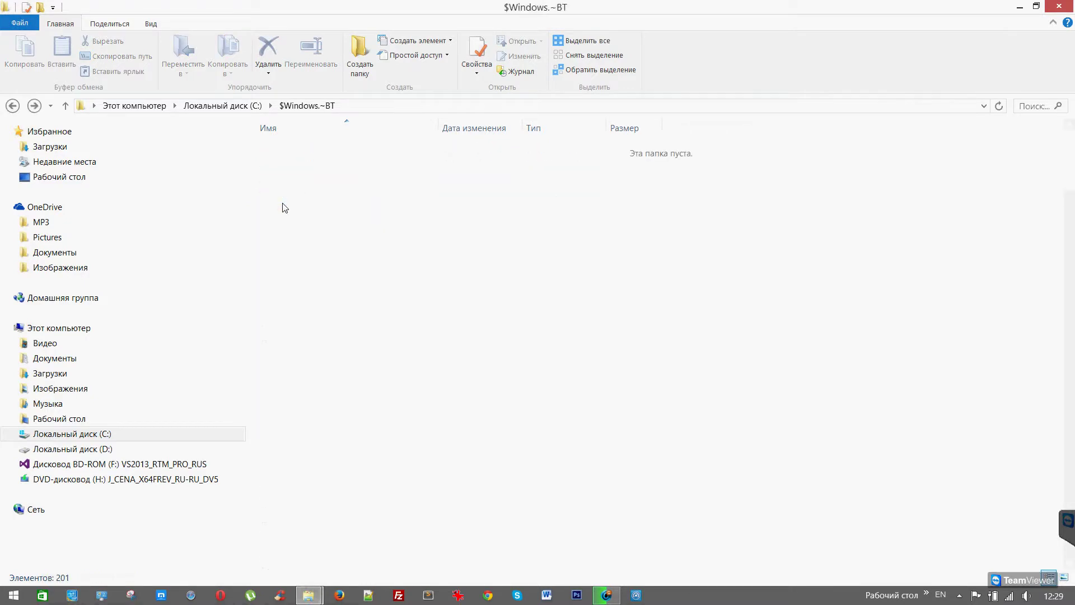
double_click(284, 199)
key(BackSpace)
key(BackSpace)
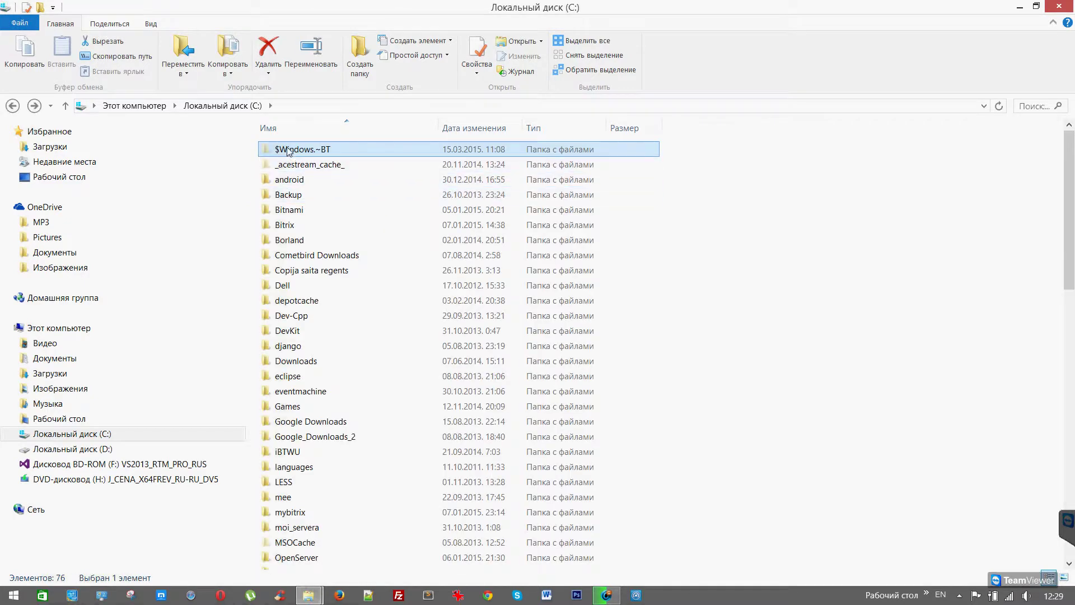
- Permanently delete the $Windows.~BT folder from drive C
key(Delete)
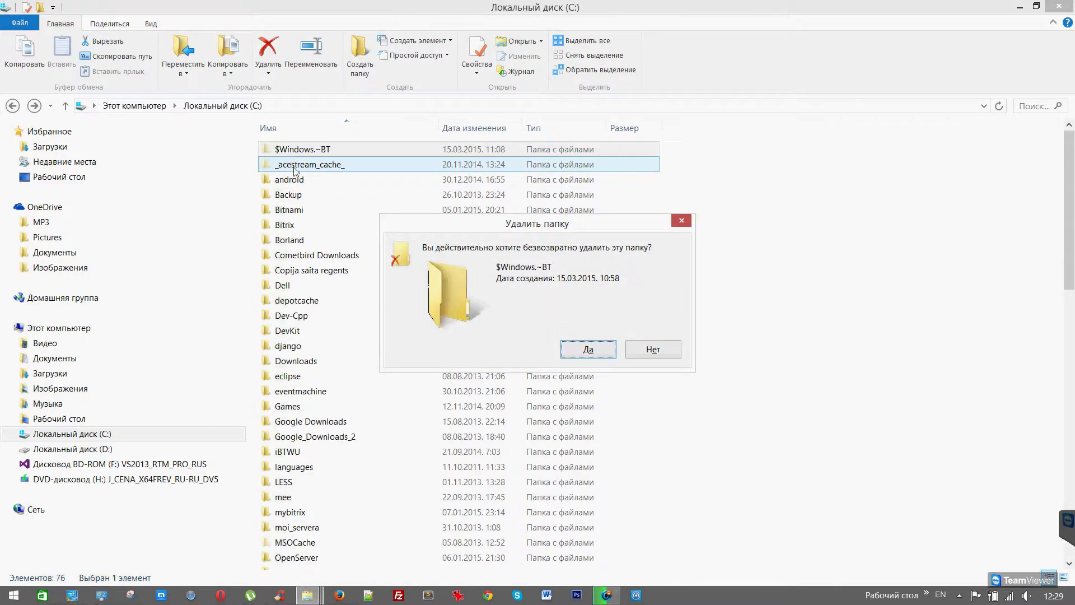
click(563, 345)
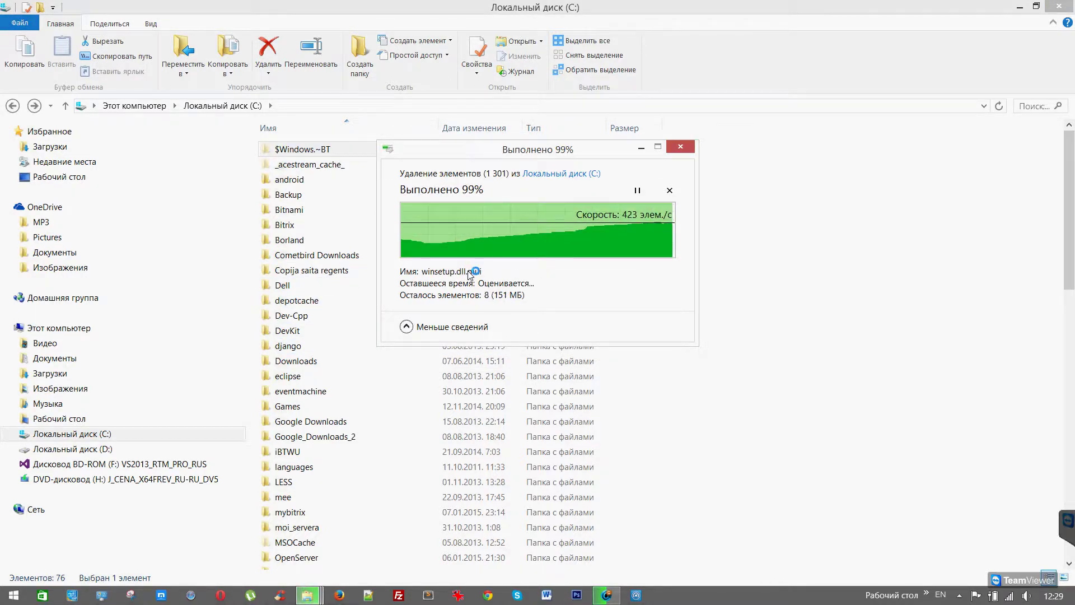
click(500, 271)
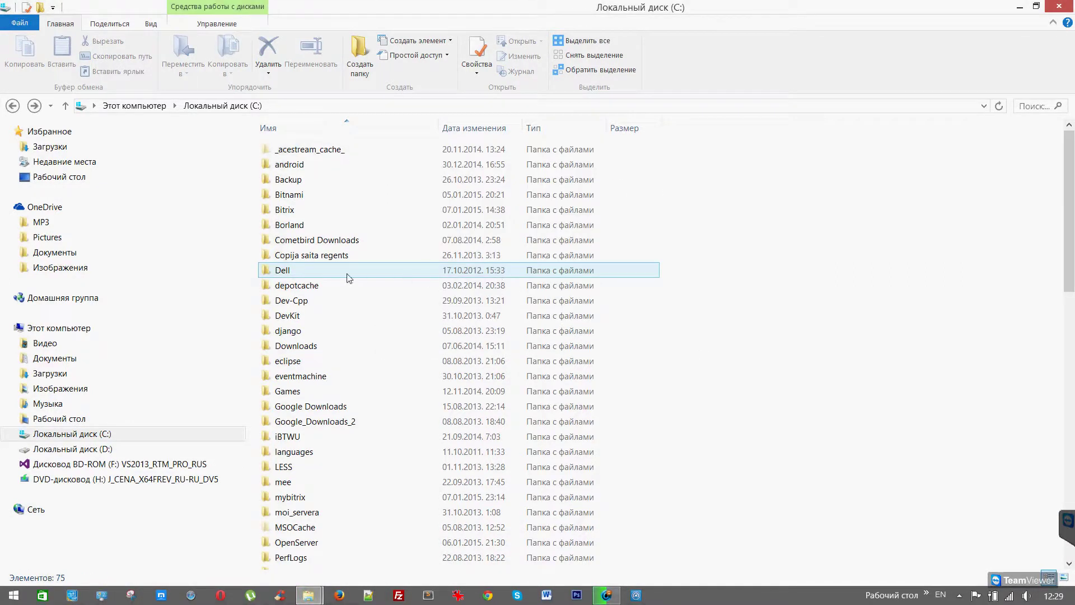
- Examine the contents of Program Files (x86) on drive C, including its IObit folder
scroll(333, 322, down, 3)
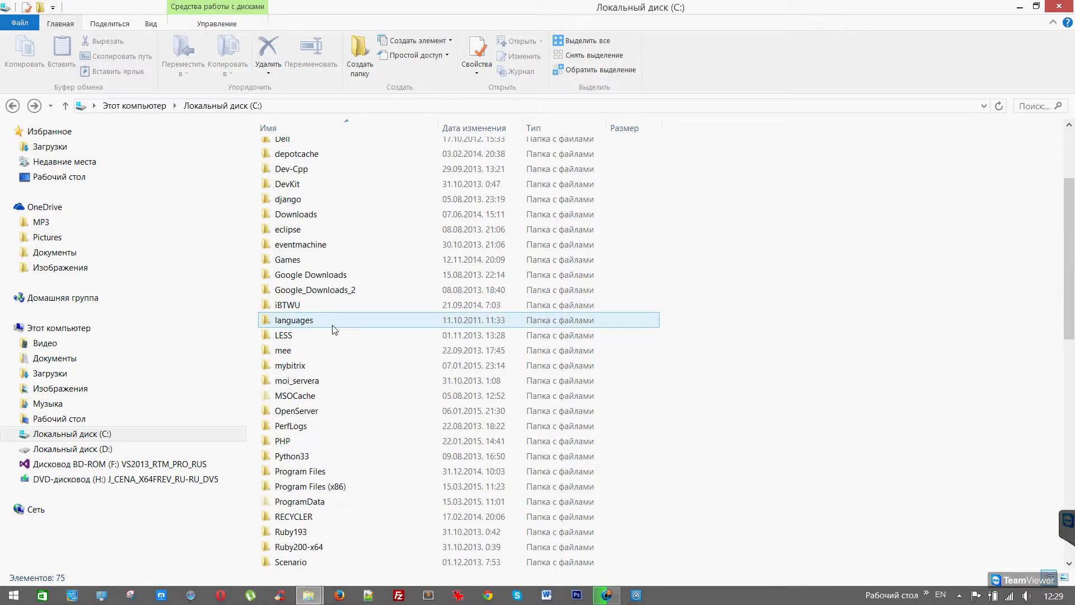
scroll(333, 330, down, 1)
double_click(311, 449)
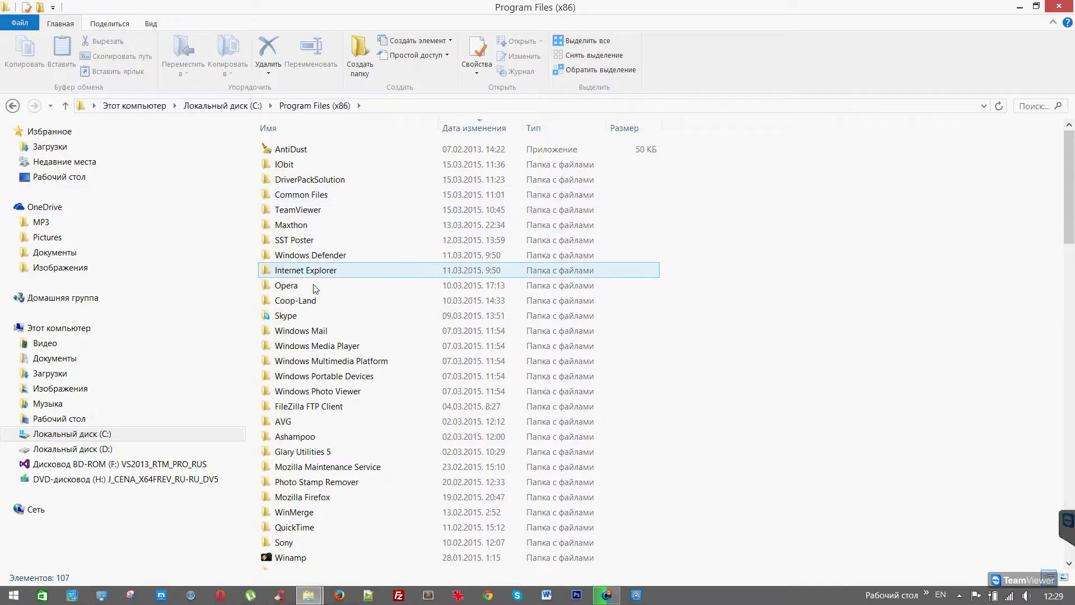
double_click(285, 164)
key(BackSpace)
scroll(341, 413, down, 4)
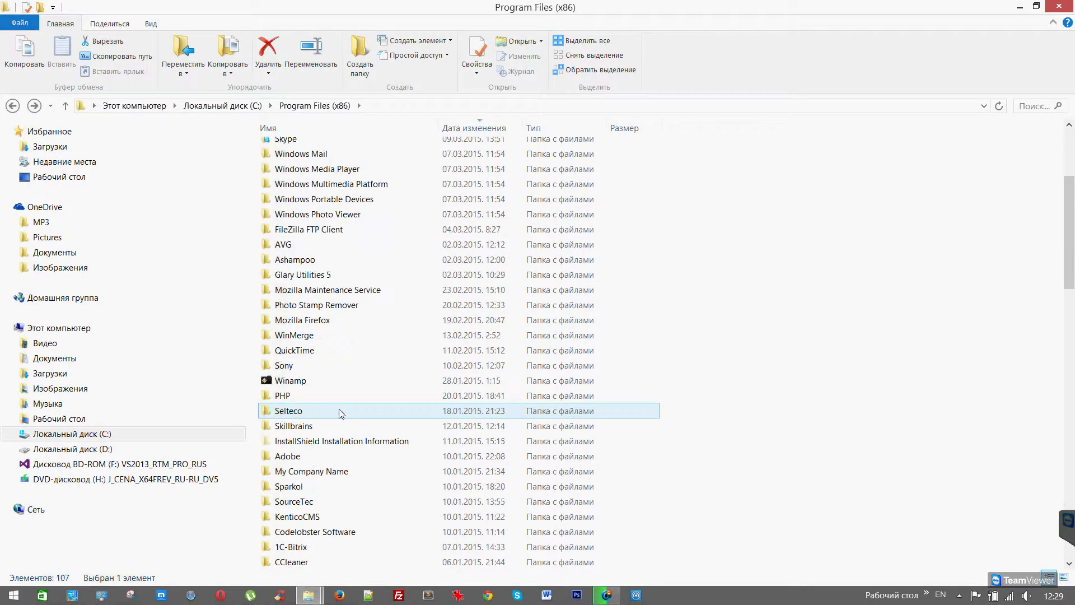
key(BackSpace)
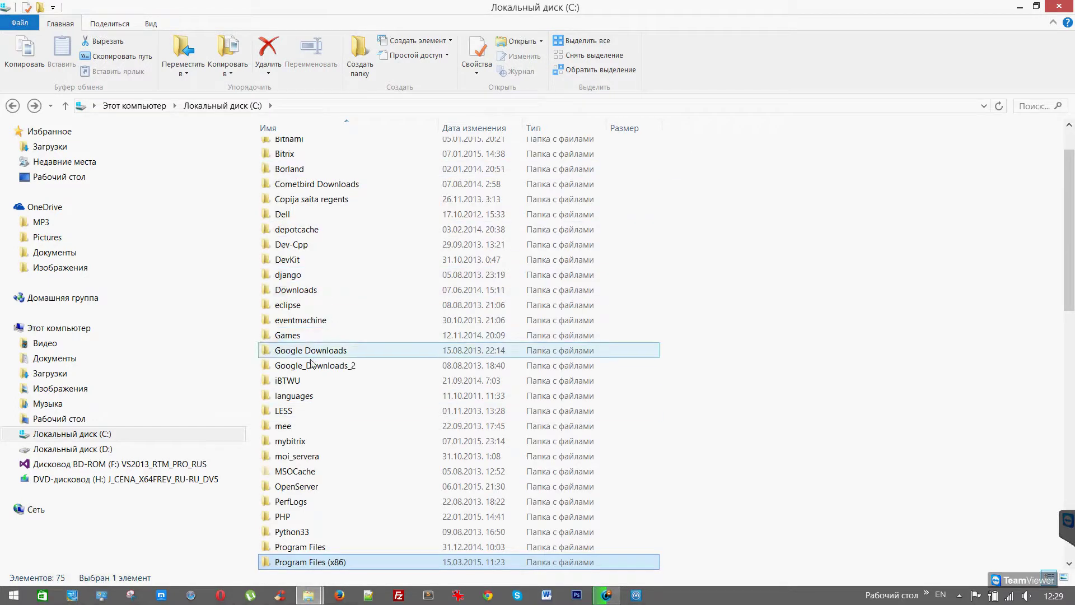
- Look through the Program Files folder on drive C, and close the Explorer window and the $Windows.~BT properties
scroll(284, 518, down, 1)
scroll(284, 518, down, 1)
double_click(314, 450)
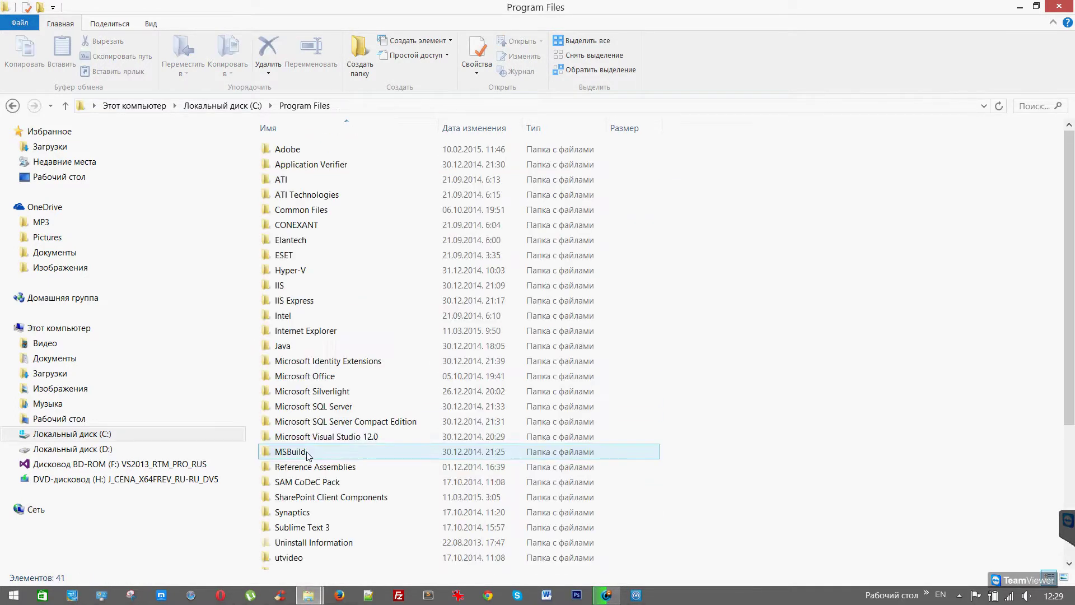
scroll(330, 382, down, 1)
scroll(330, 382, down, 3)
scroll(330, 383, up, 4)
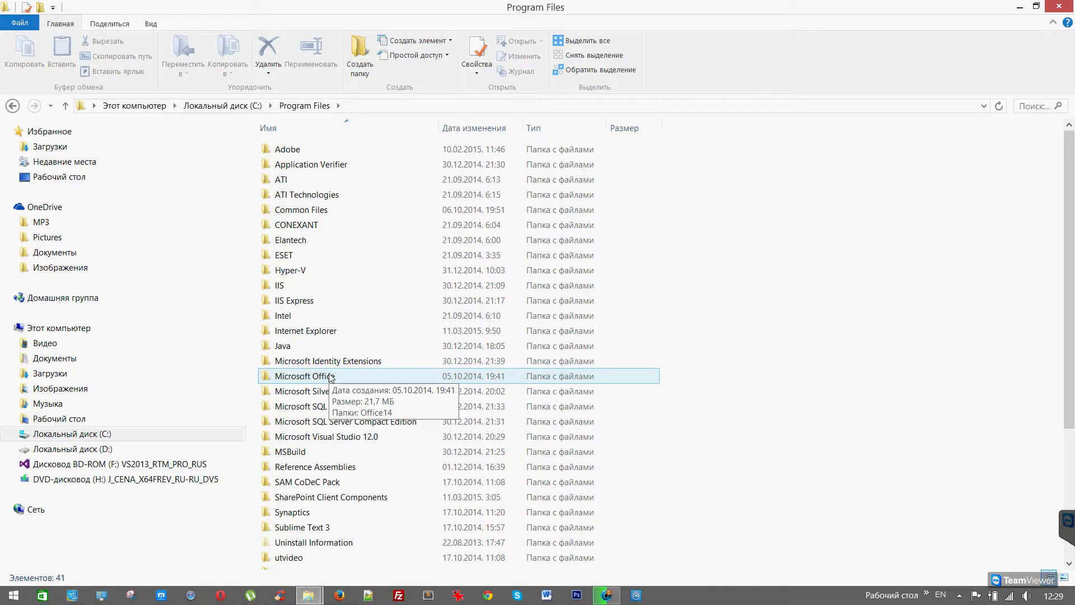
key(BackSpace)
key(BackSpace)
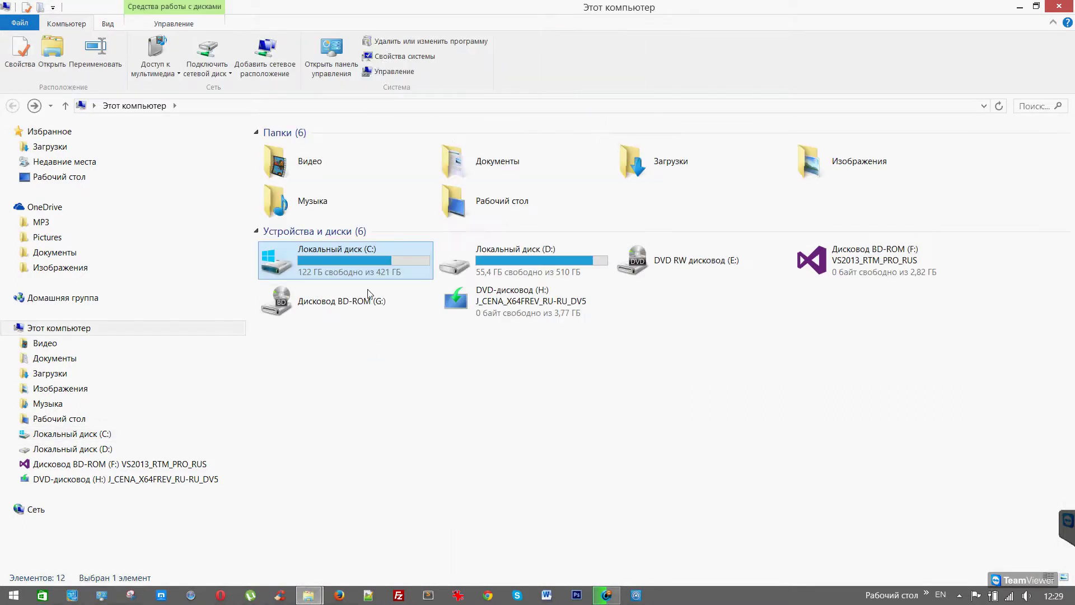
click(1065, 10)
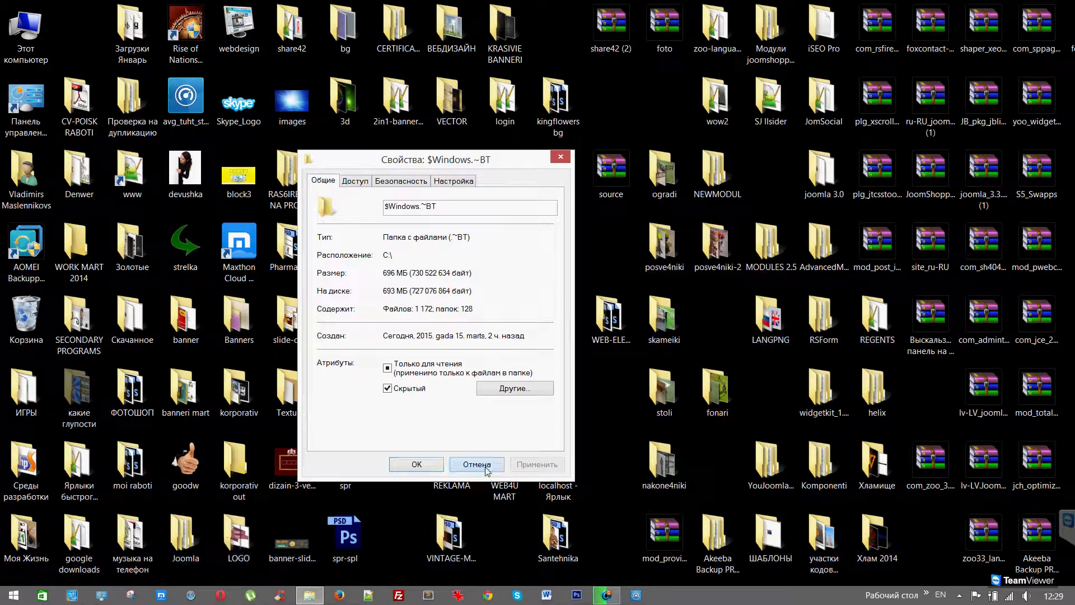
click(486, 468)
- Switch to the Maxthon browser and open its settings page
click(162, 596)
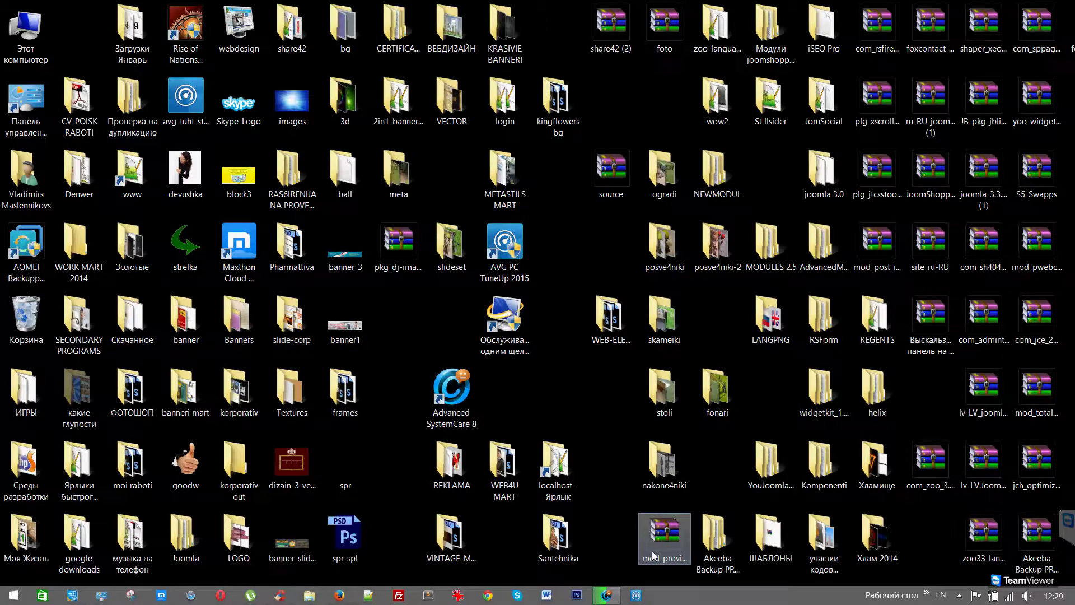
click(959, 596)
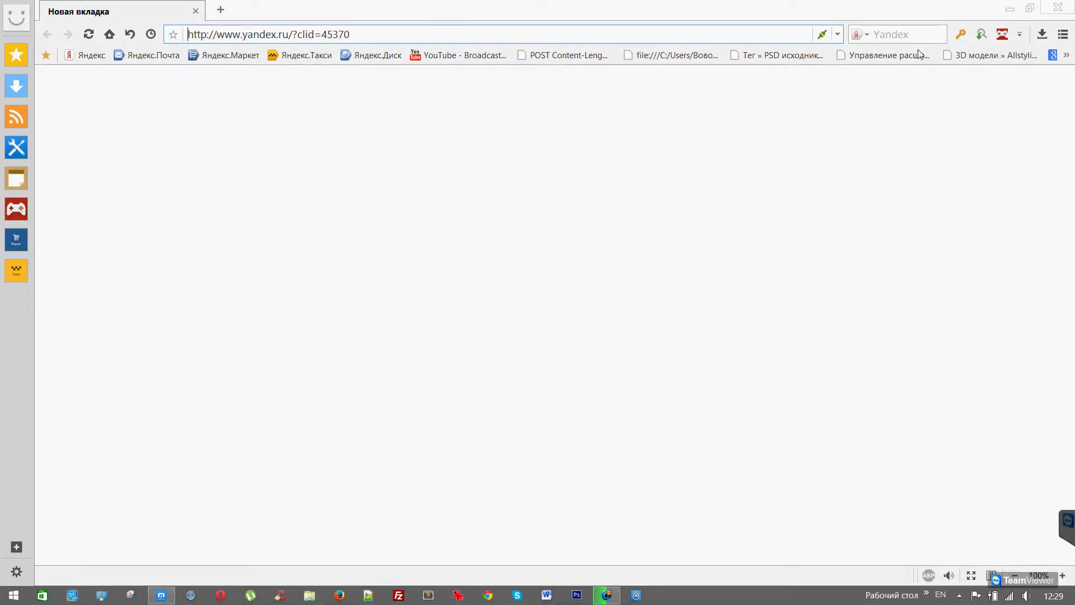
click(1062, 34)
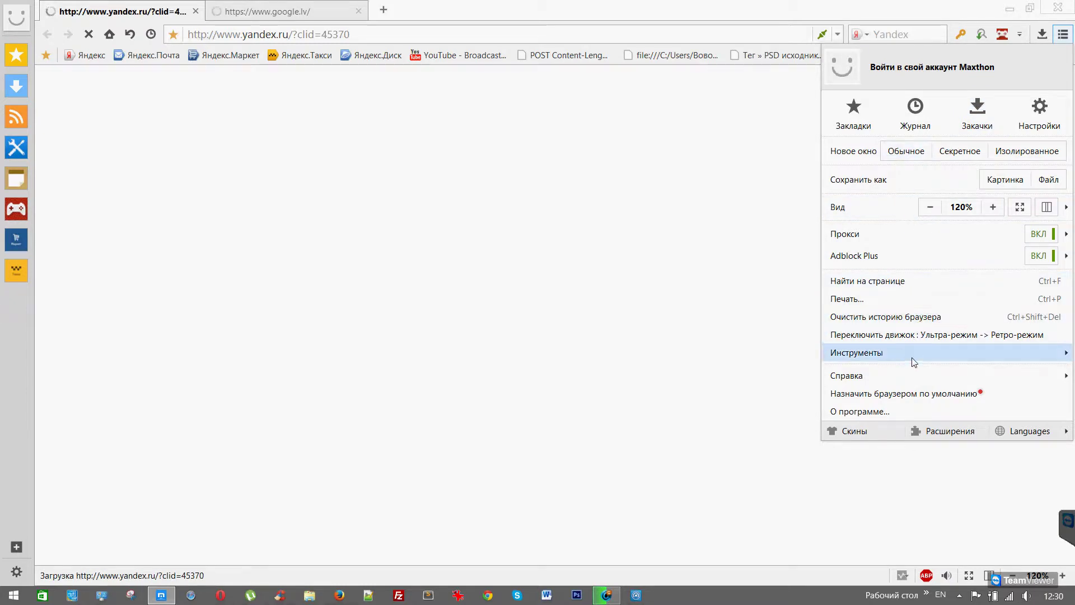
click(1039, 119)
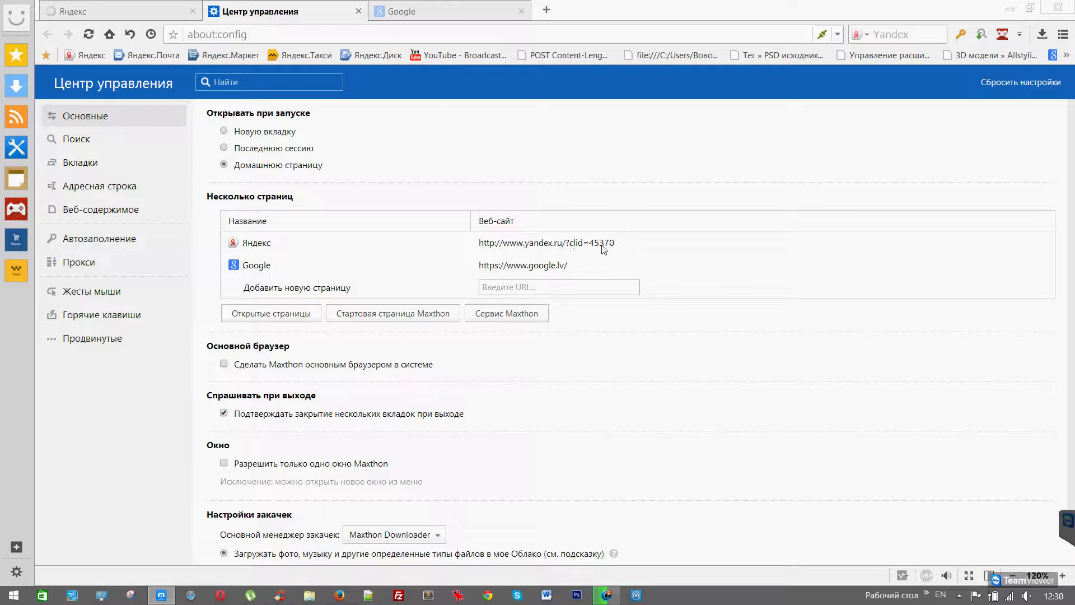
- Replace the Google startup page's address with the built-in Google suggestion
click(277, 263)
key(Up)
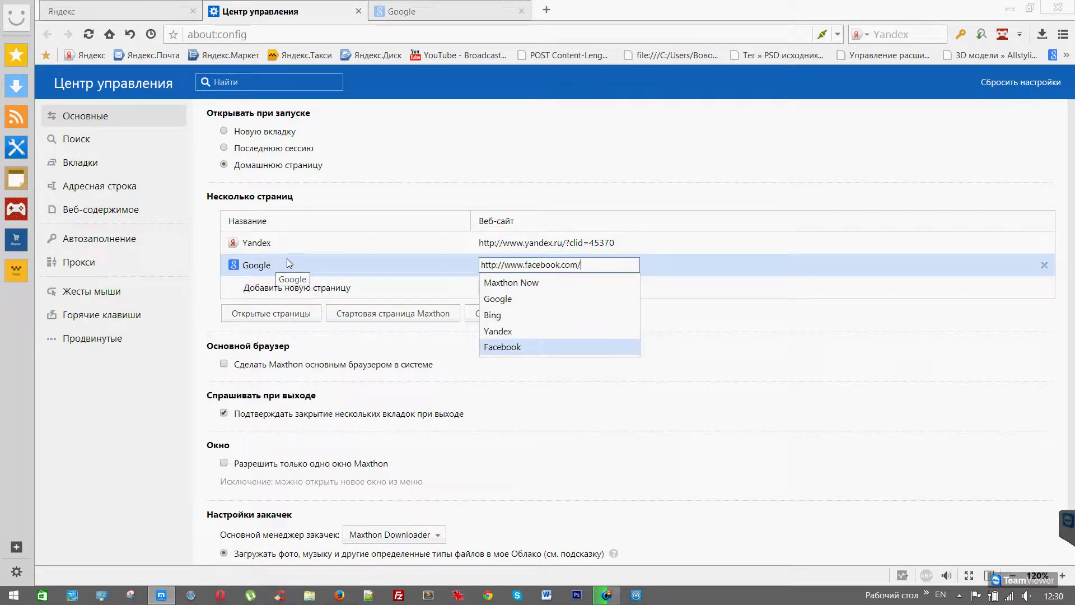
click(493, 303)
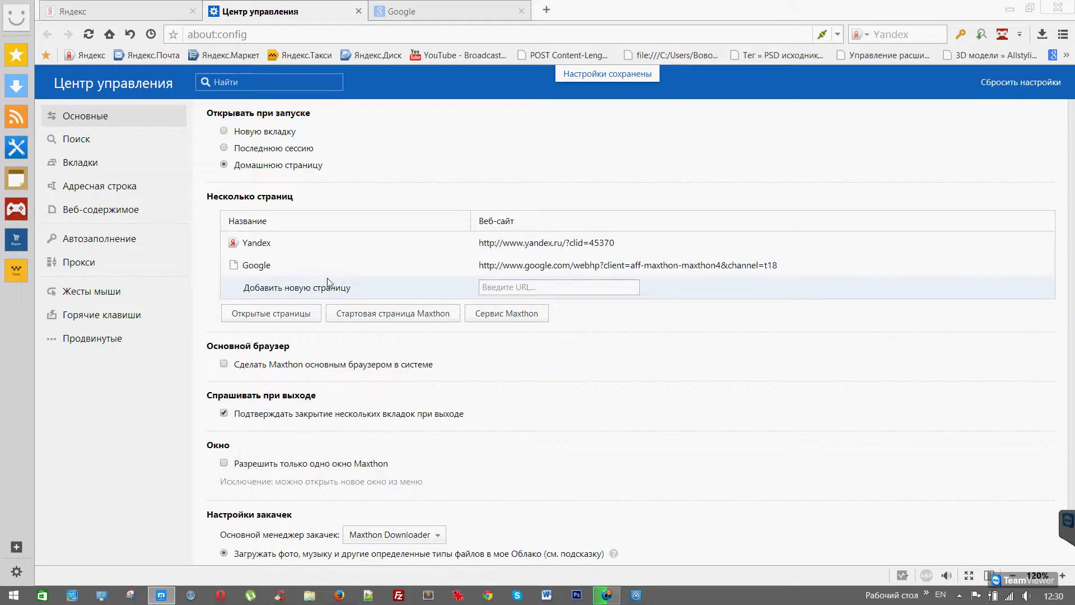
click(492, 266)
click(544, 265)
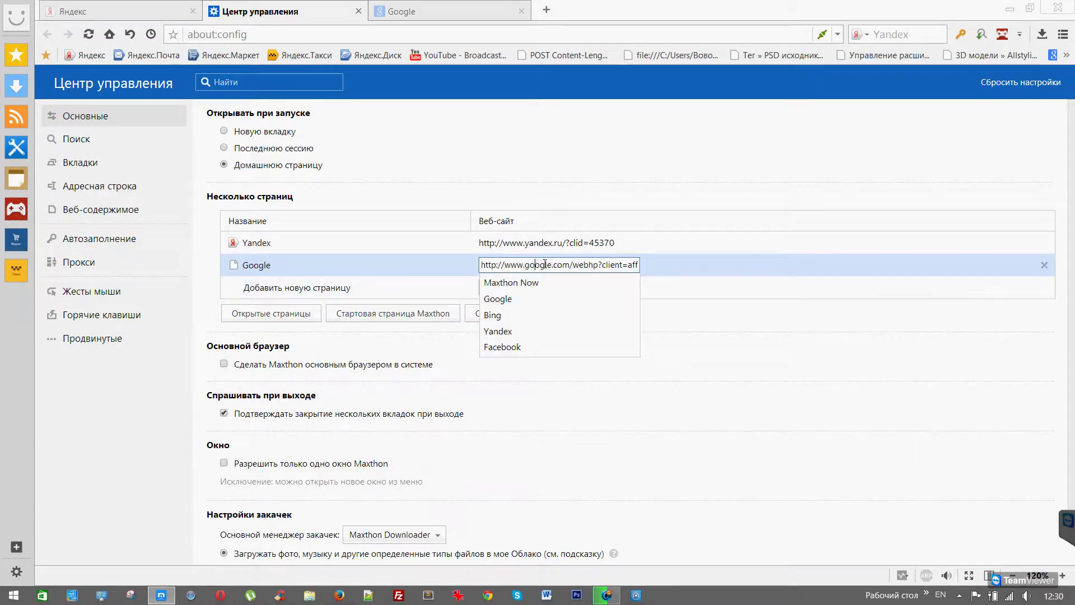
drag(553, 264, 608, 262)
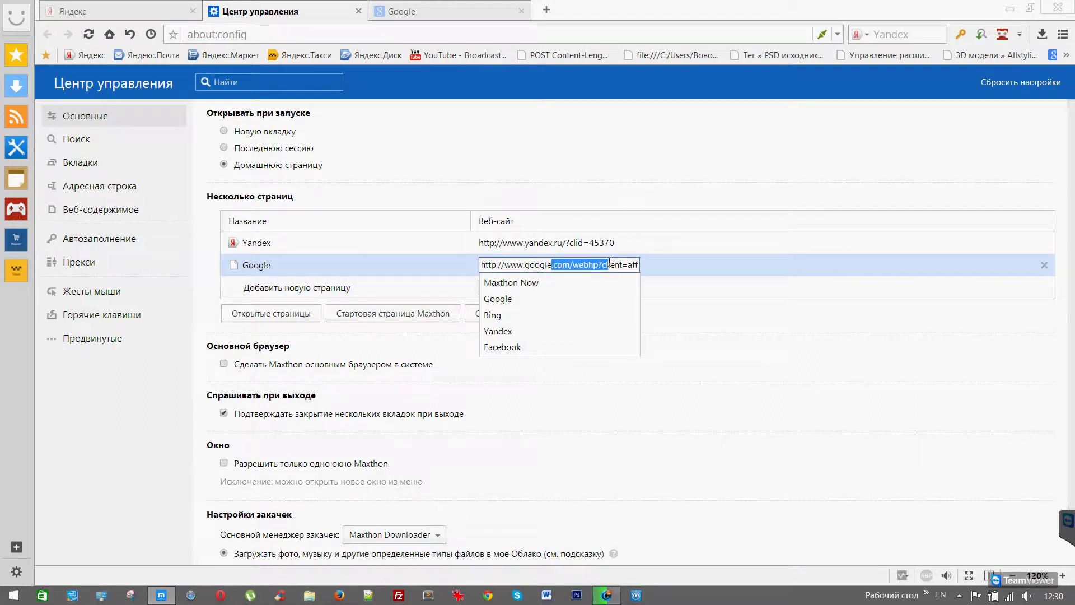
key(Delete)
key(Delete)
key(Delete)
key(Delete)
key(Delete)
key(Delete)
key(Delete)
key(Delete)
key(Delete)
key(Delete)
key(Delete)
key(Delete)
key(Delete)
key(Delete)
key(Delete)
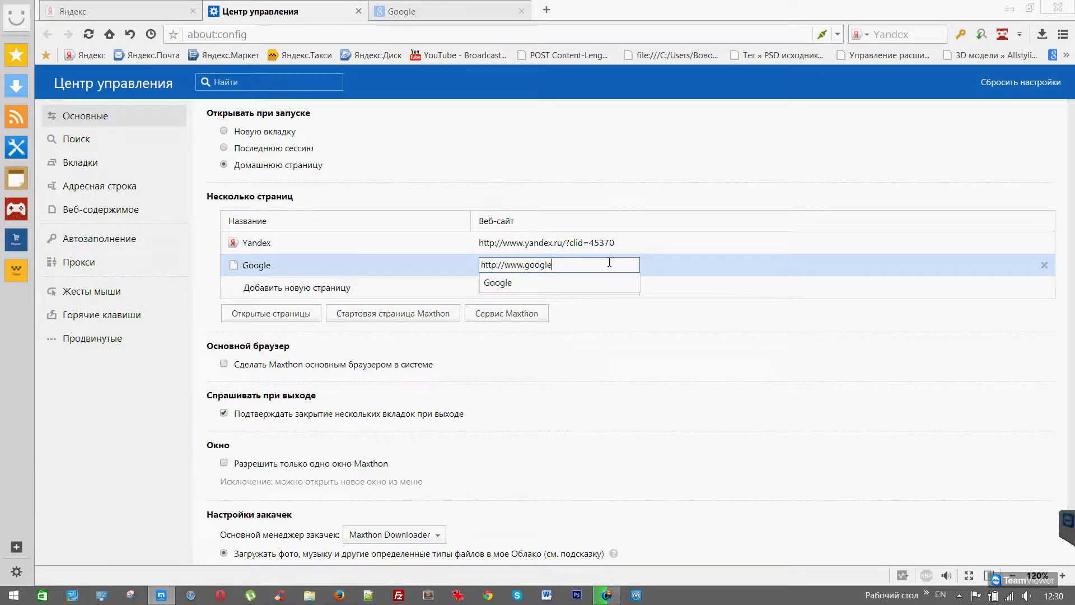
text(.lv)
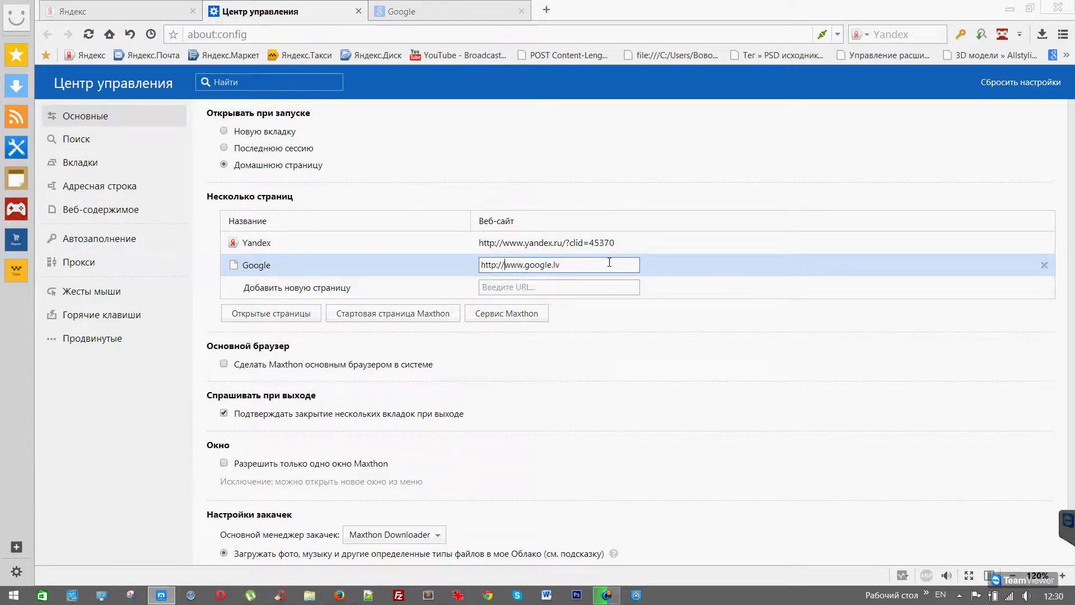
text(s)
key(Return)
- Remove Yandex from the startup pages, and close the Yandex and settings tabs
click(461, 246)
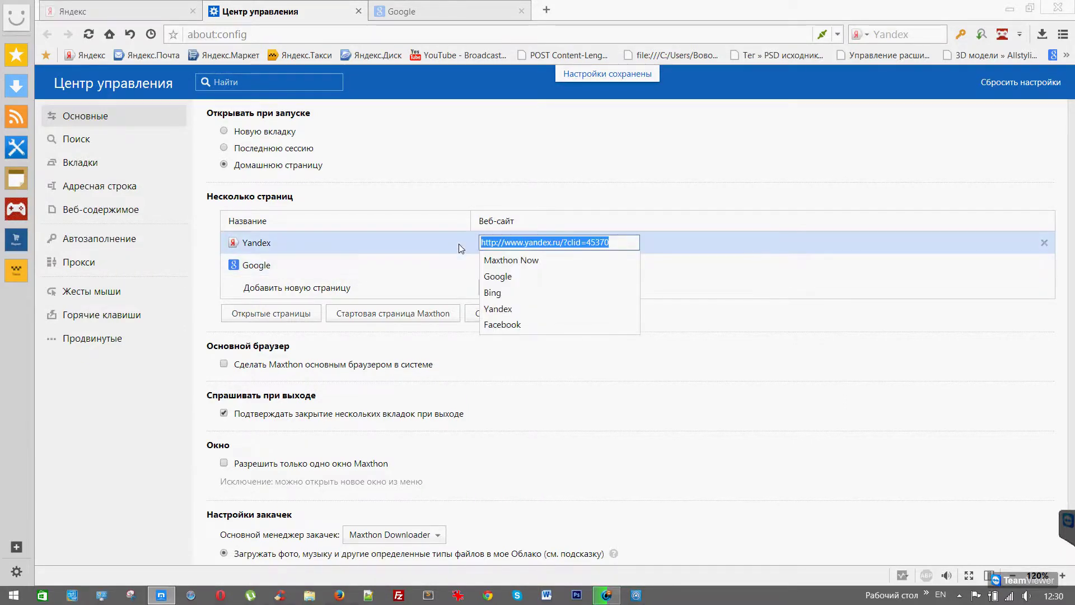
right_click(273, 243)
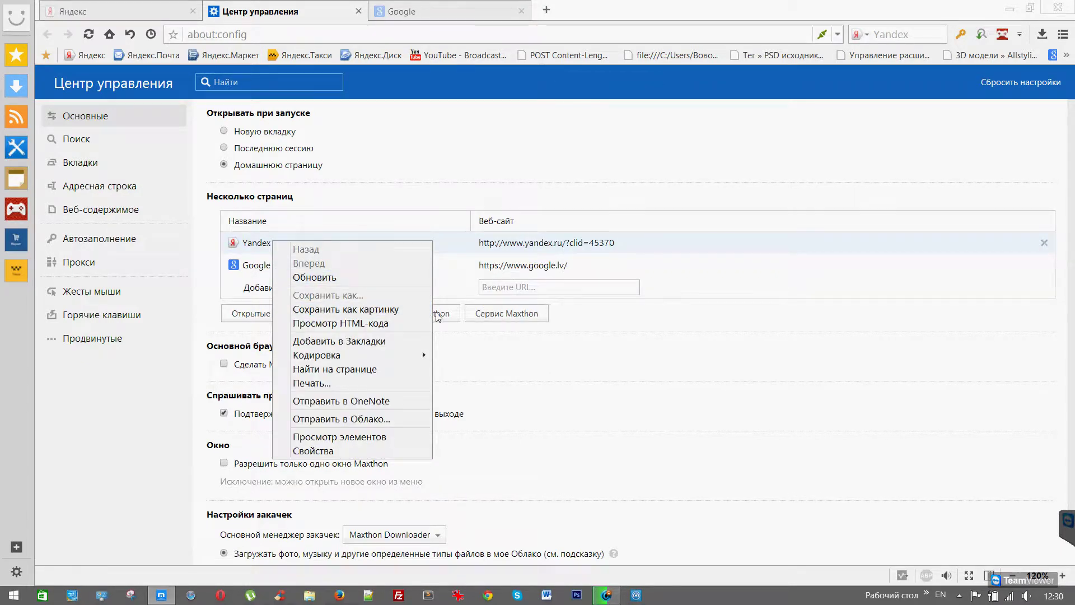
click(531, 357)
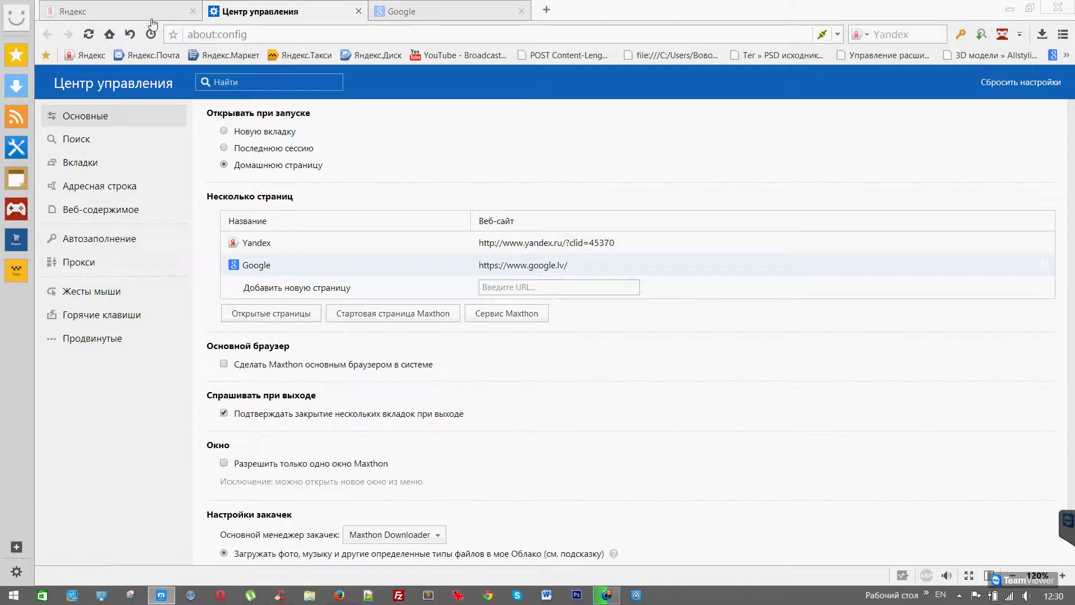
click(192, 11)
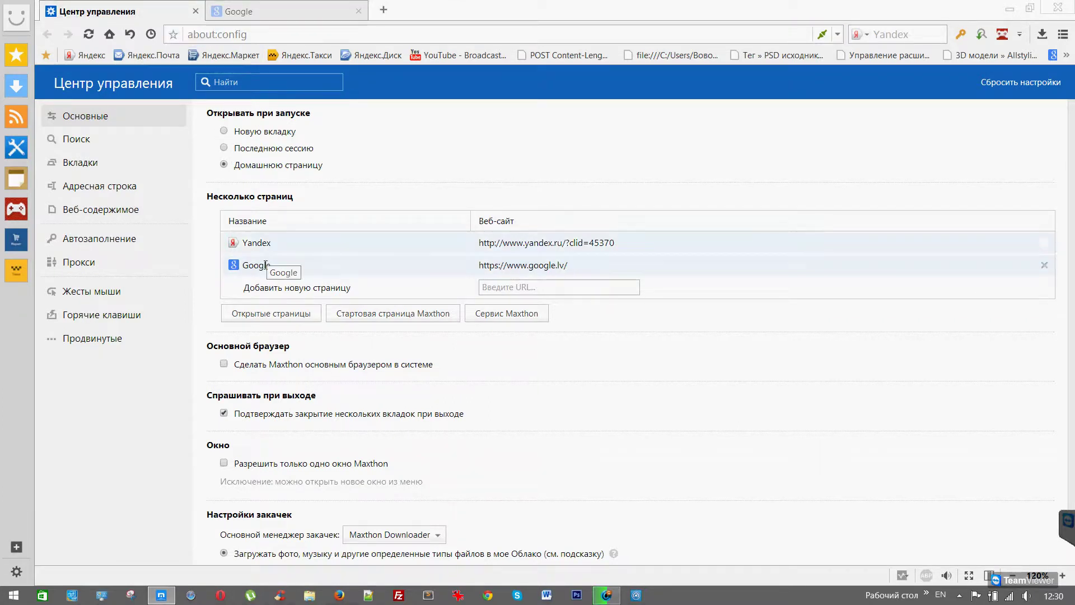
click(258, 245)
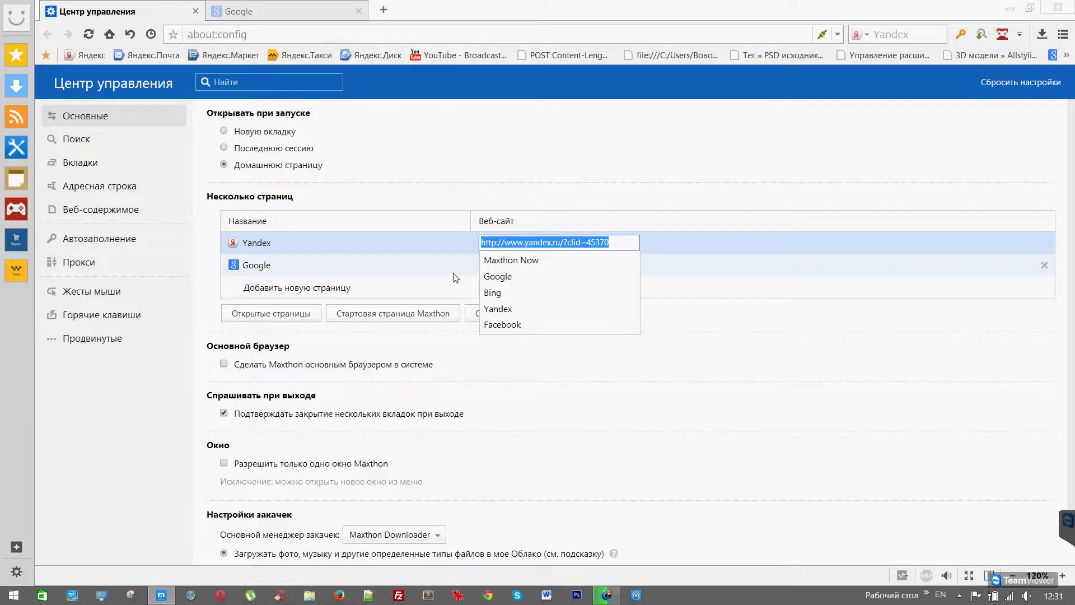
click(1044, 246)
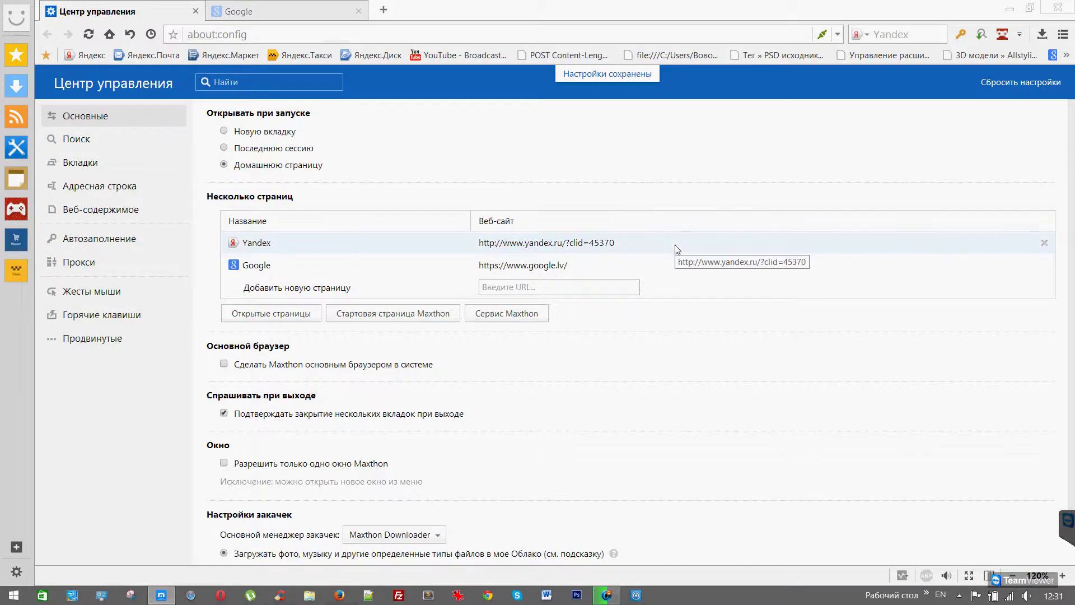
click(1045, 243)
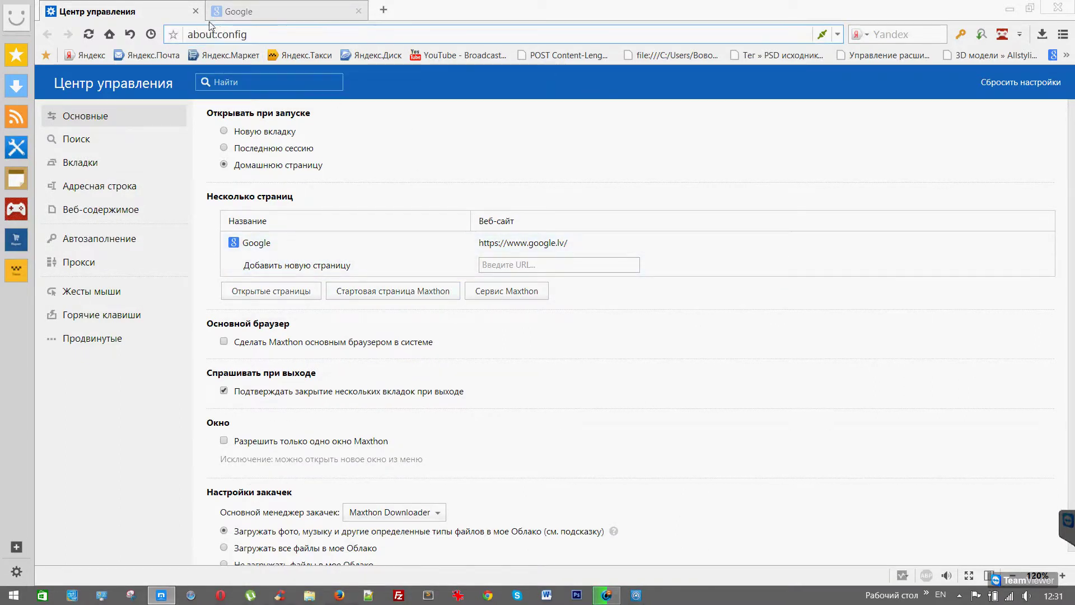
click(195, 11)
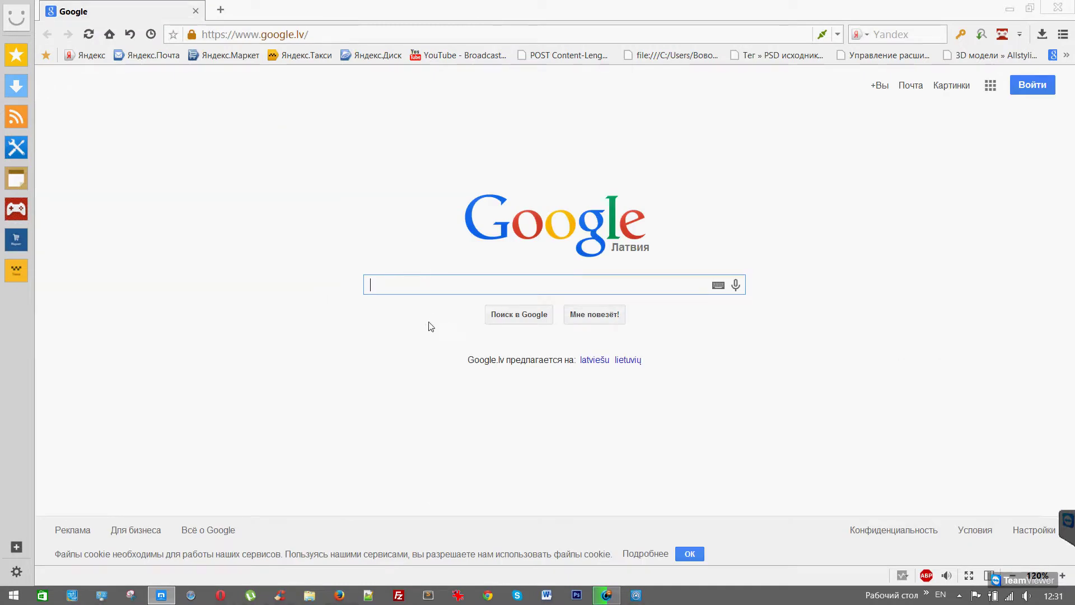
- Search Google for "advanced systemcare free 64 bit"
text(system)
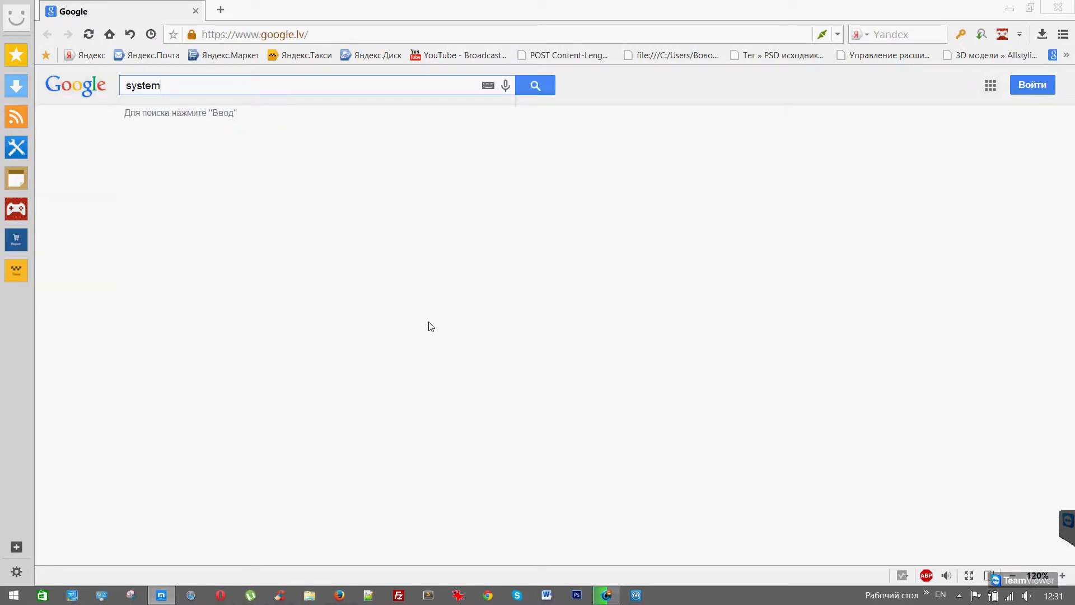
key(Home)
text(iobit)
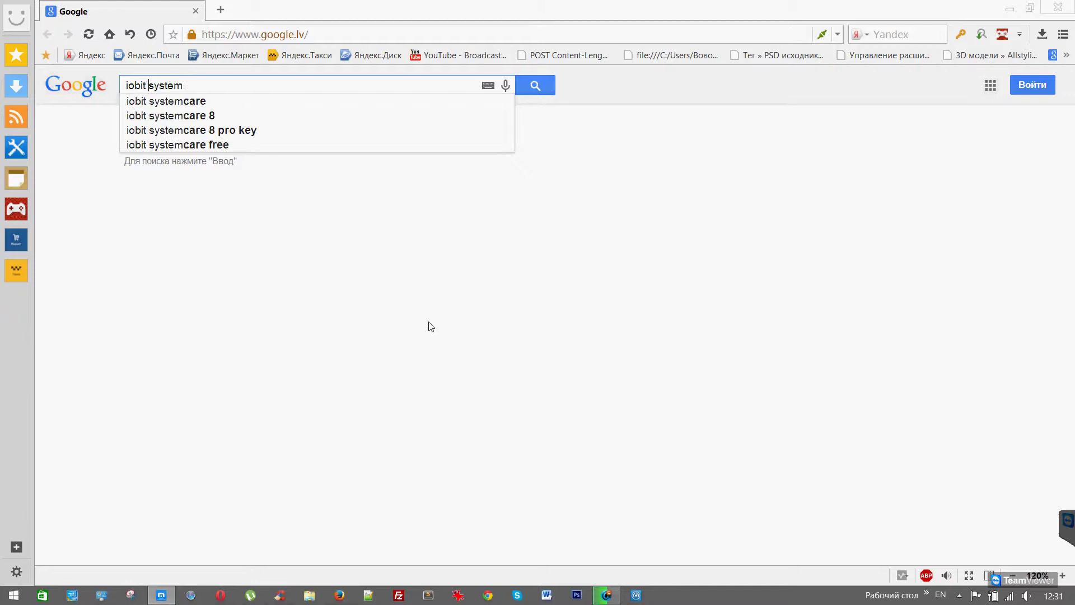
key(Down)
key(Down)
key(Down)
key(Down)
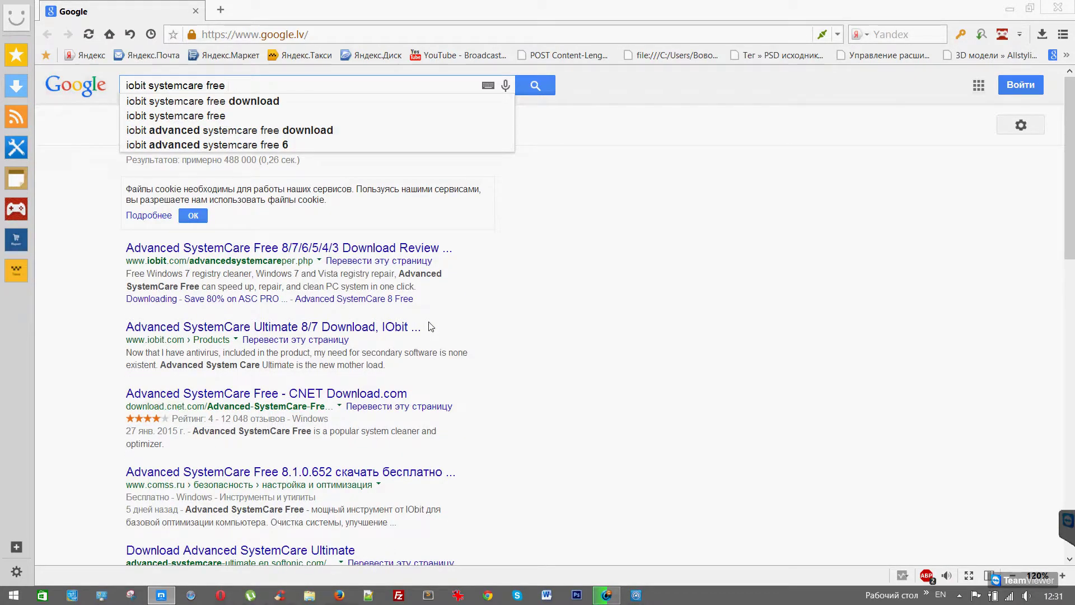
text(64)
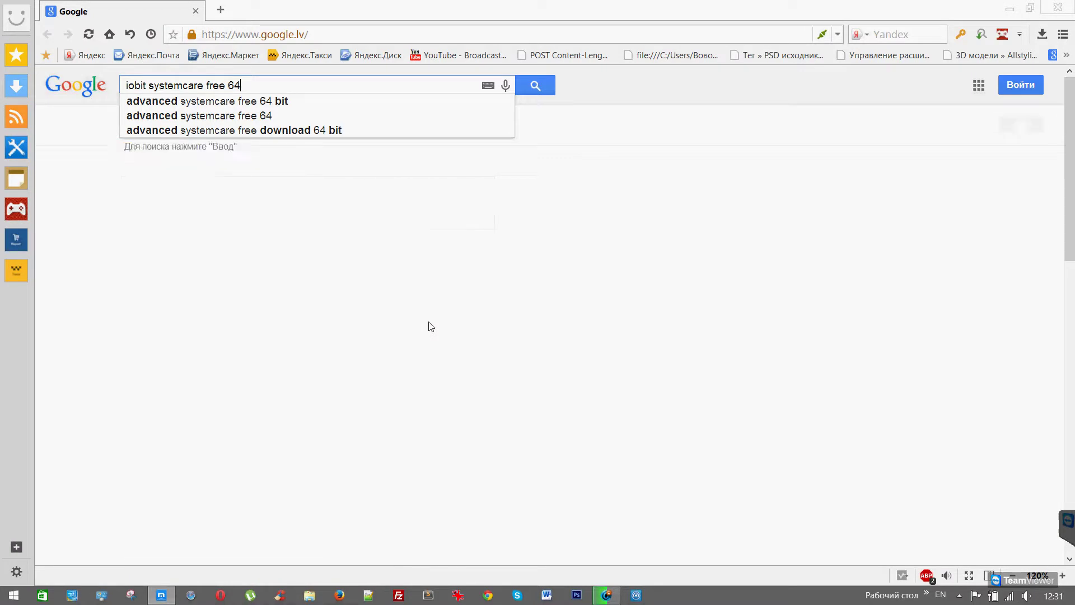
key(Down)
key(Return)
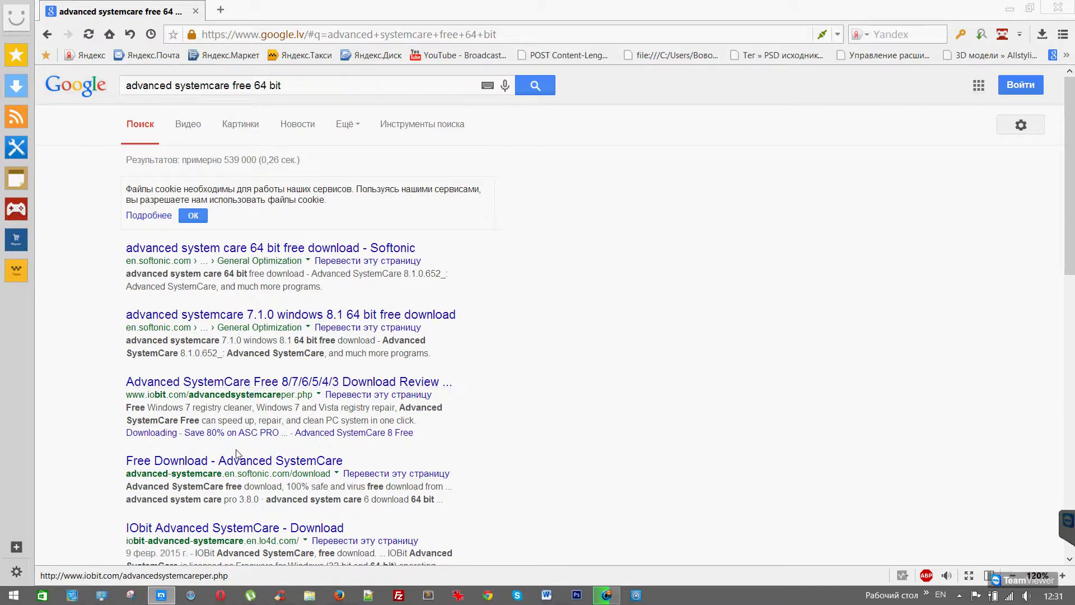
- Open iobit.com's Advanced SystemCare Free search result and examine the site's download list and products page
click(235, 380)
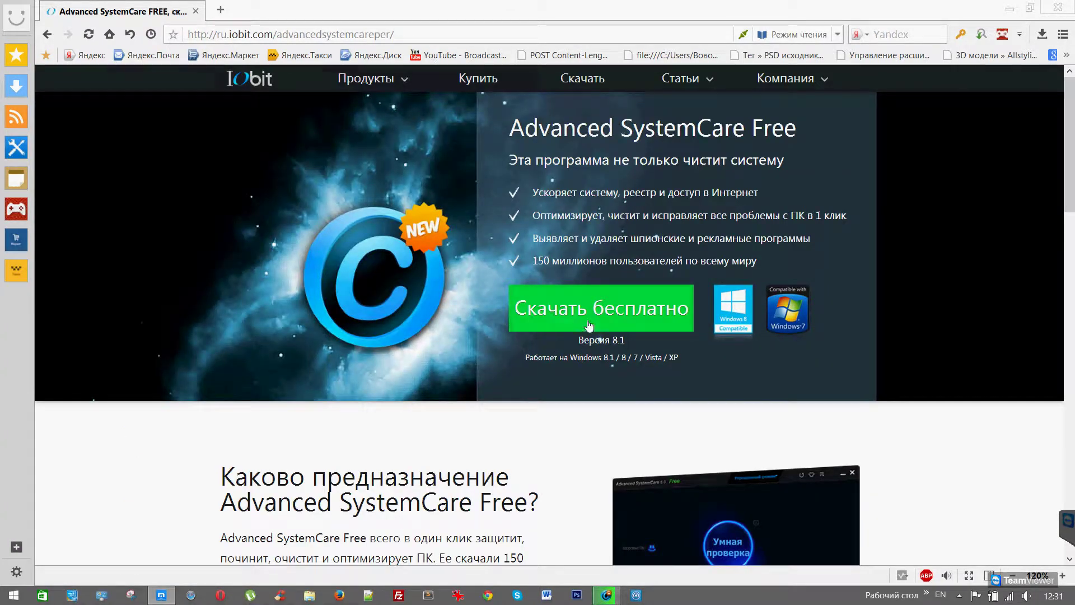
click(575, 83)
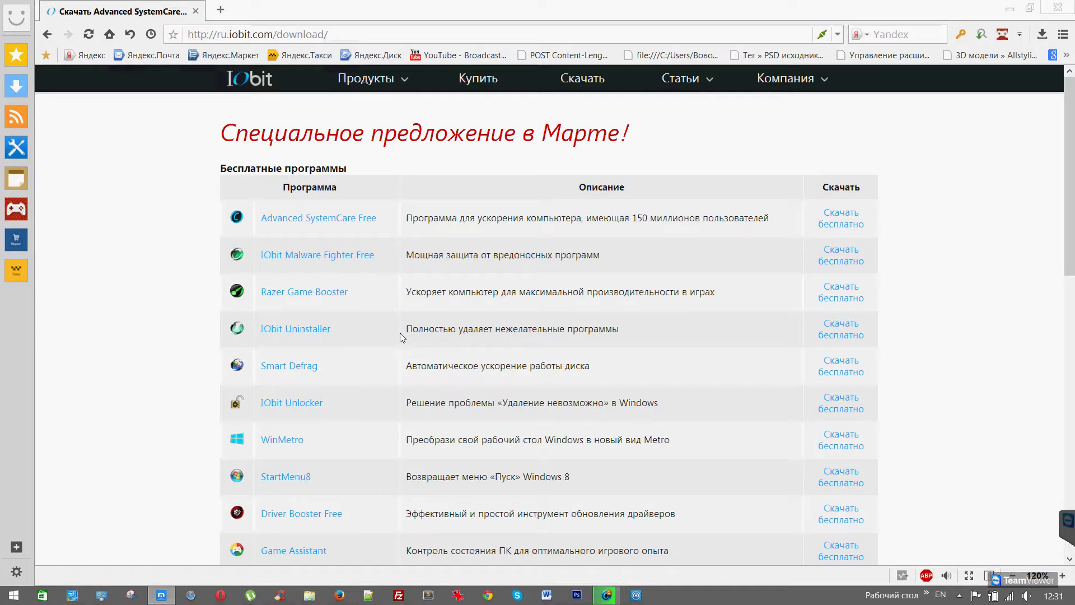
scroll(404, 342, down, 2)
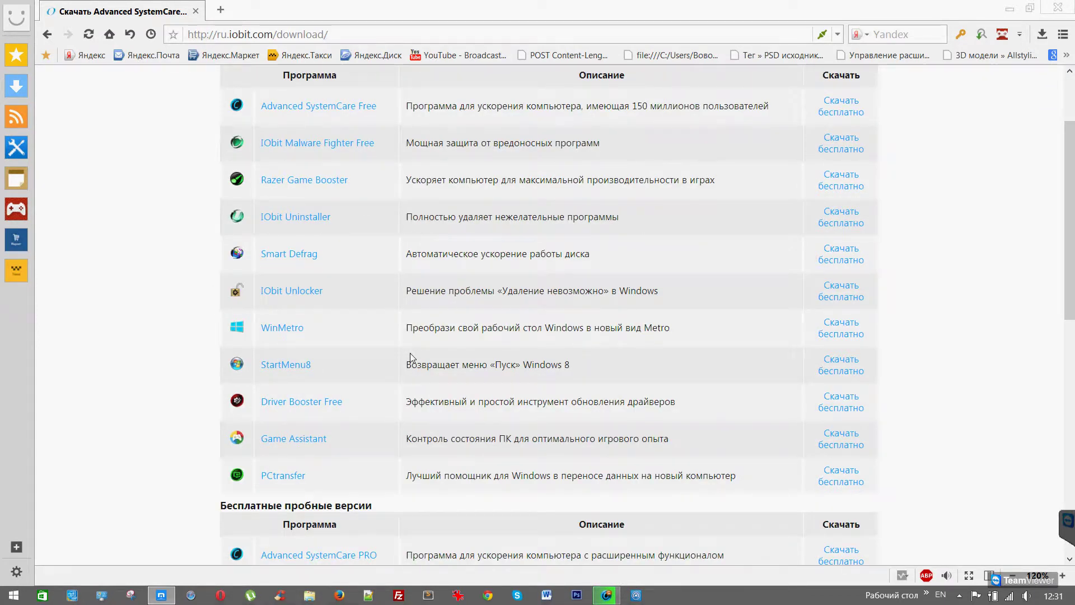
scroll(410, 357, down, 1)
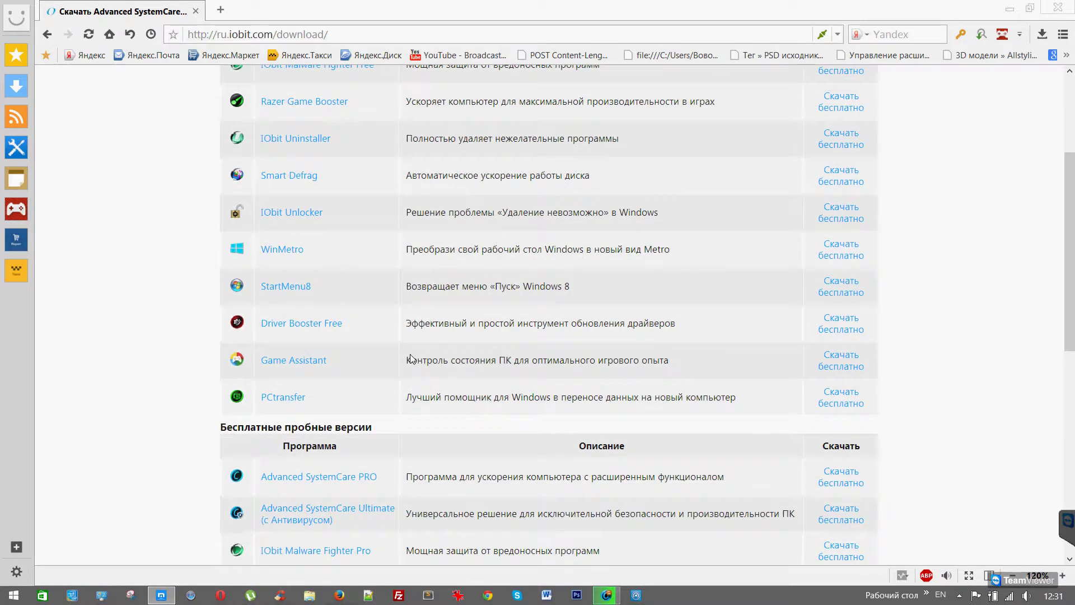
scroll(410, 359, down, 1)
scroll(410, 358, down, 1)
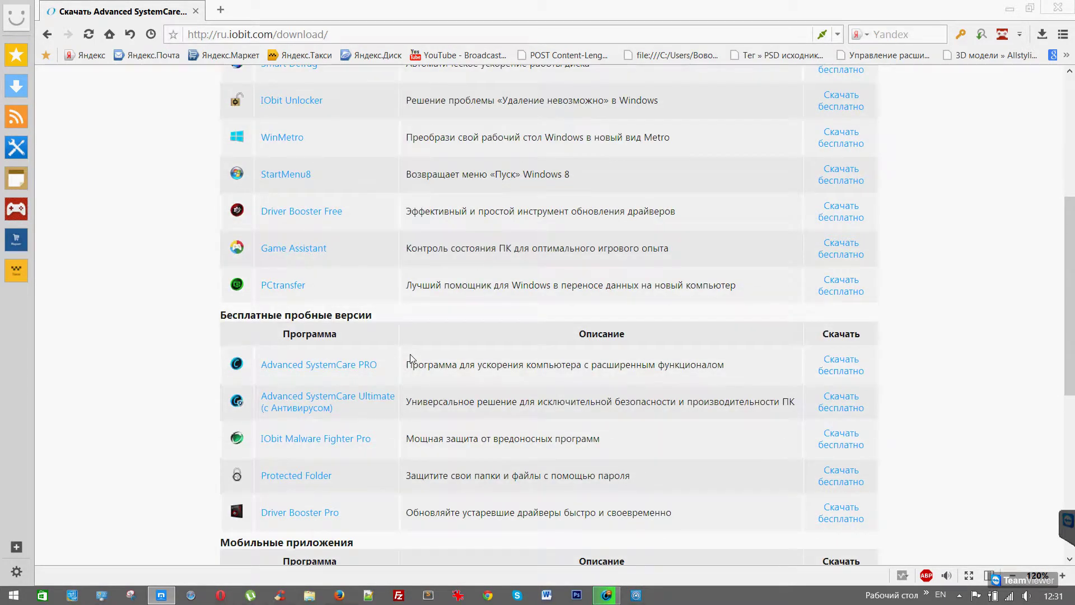
scroll(411, 359, down, 3)
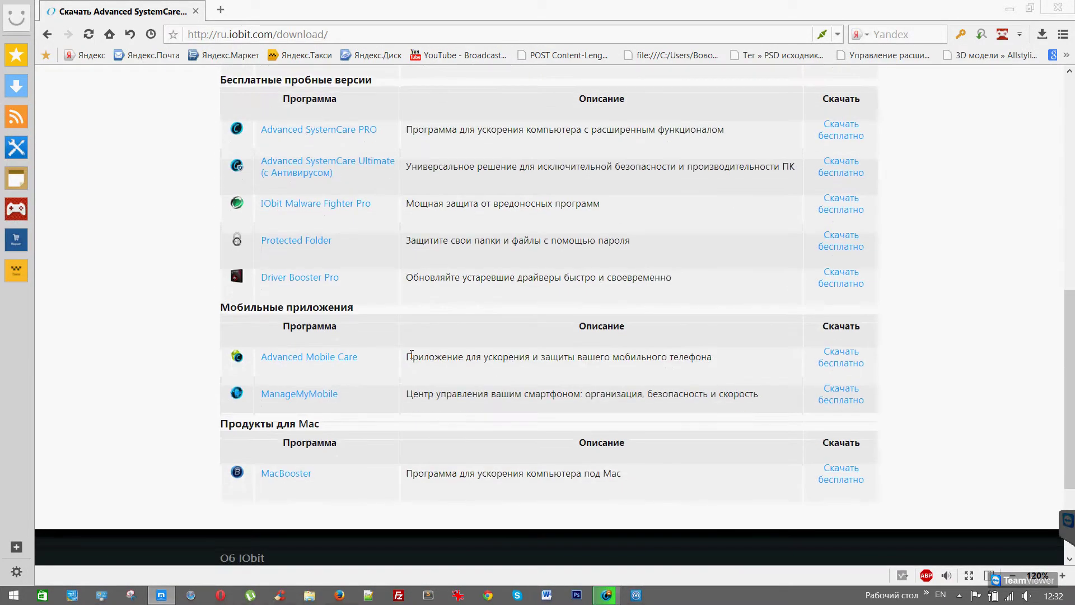
scroll(413, 359, up, 4)
scroll(413, 359, up, 4)
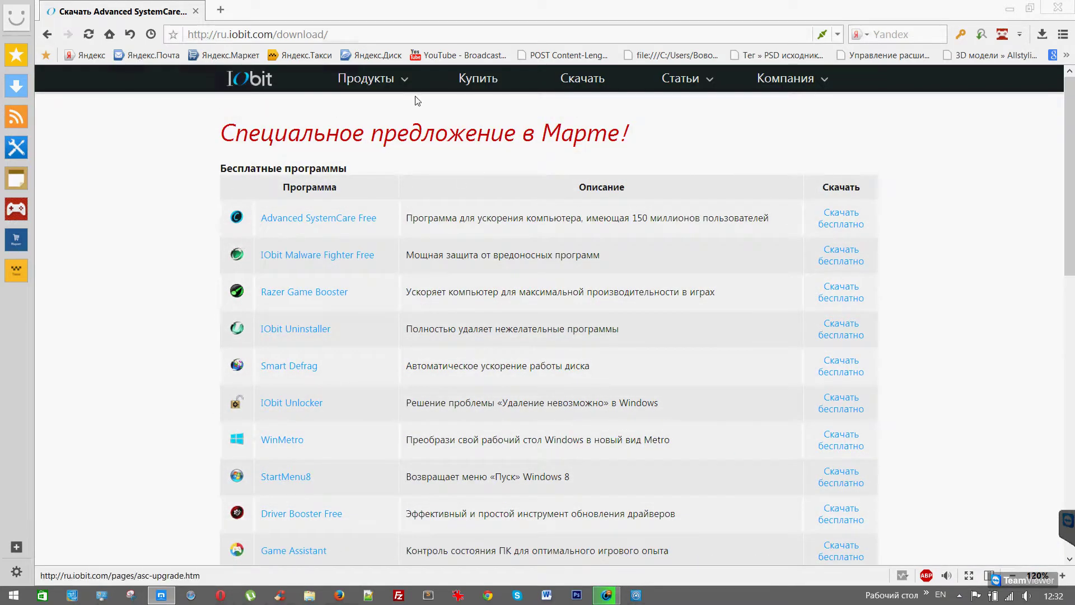
click(367, 78)
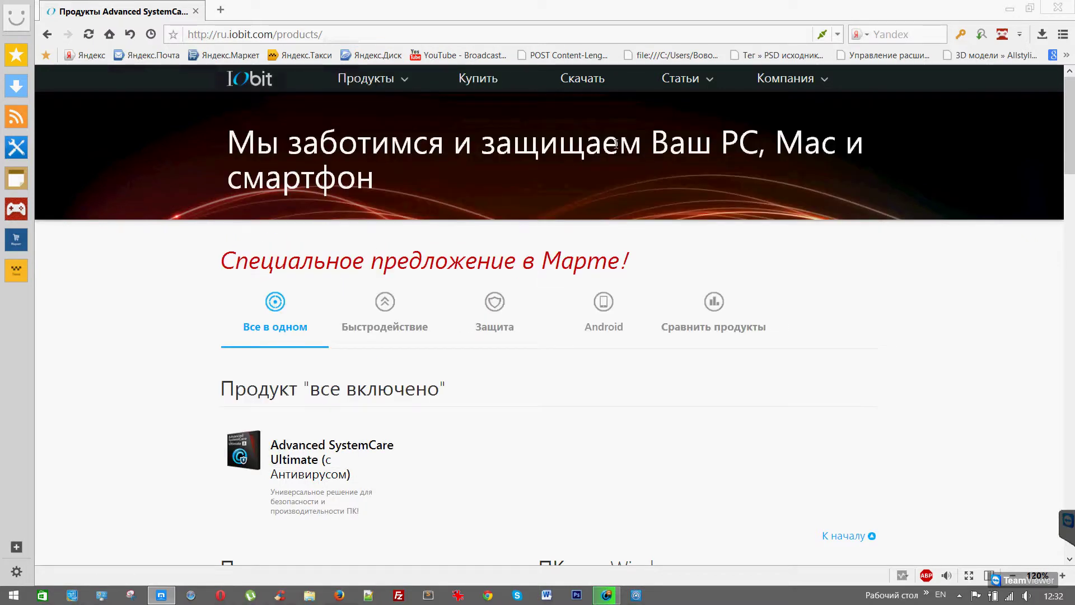
- Minimize the browser to refresh the desktop, and bring up the Advanced SystemCare window
click(1014, 10)
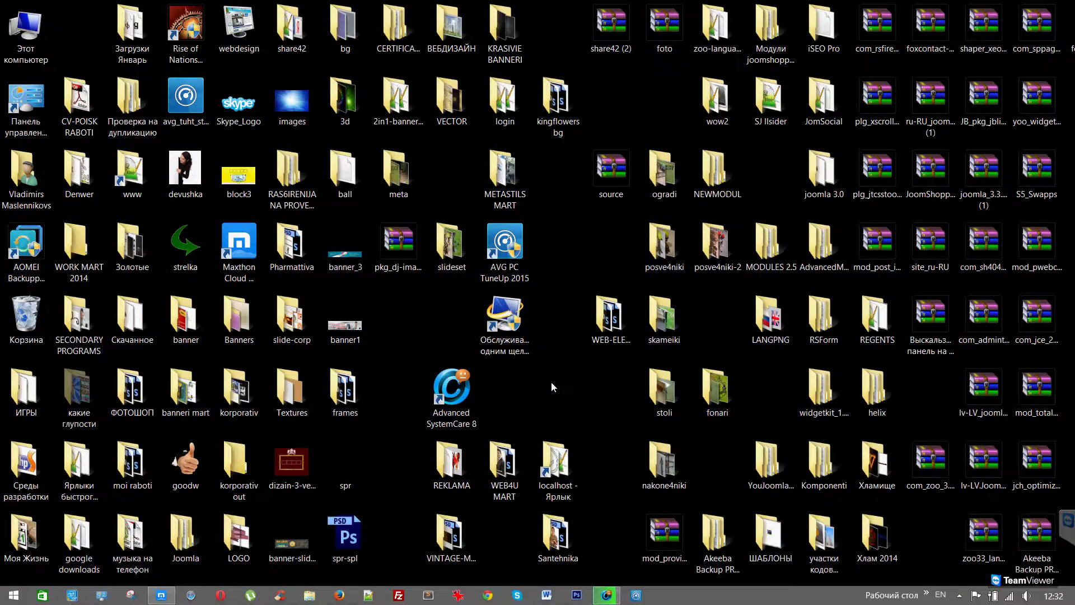
right_click(393, 313)
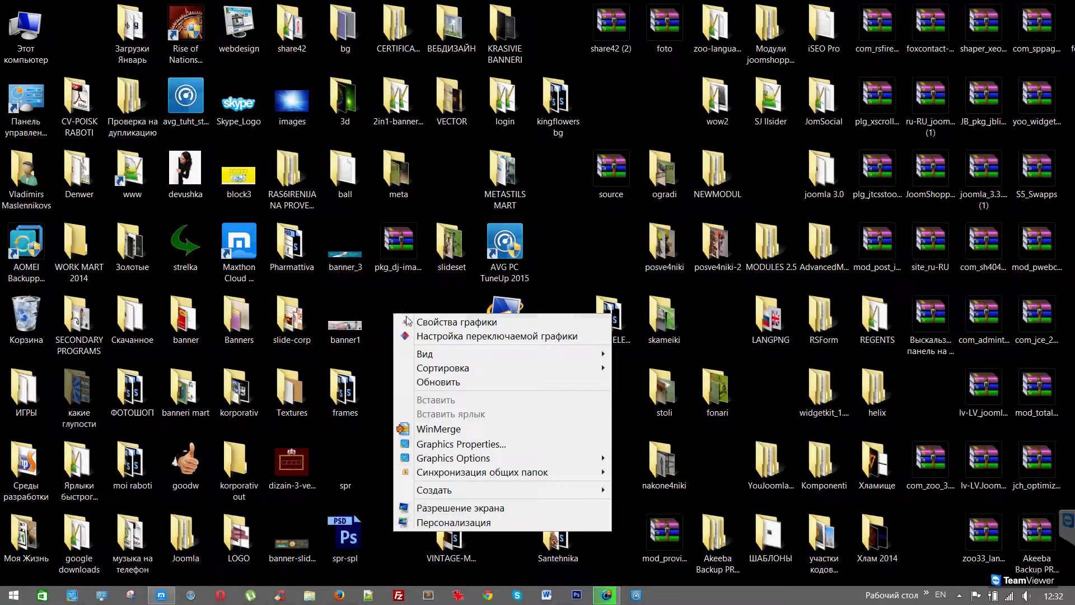
click(439, 382)
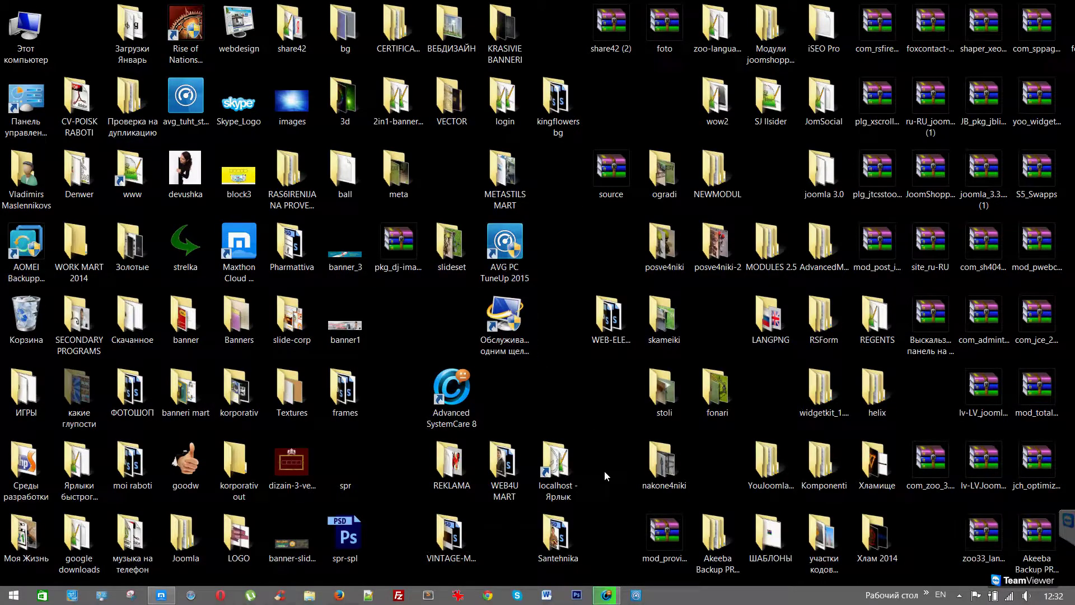
click(606, 595)
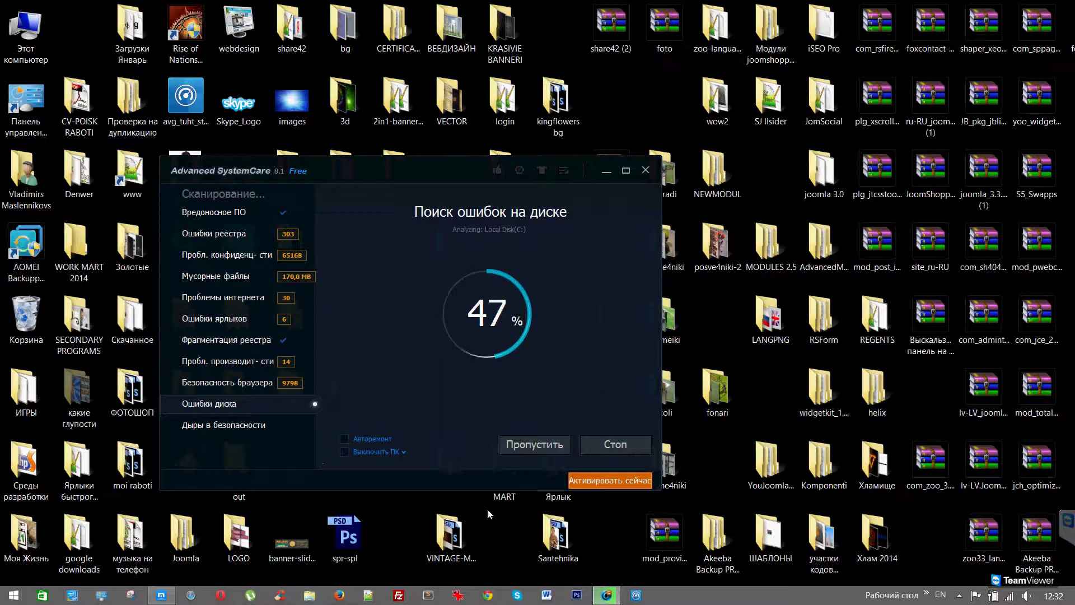
click(959, 595)
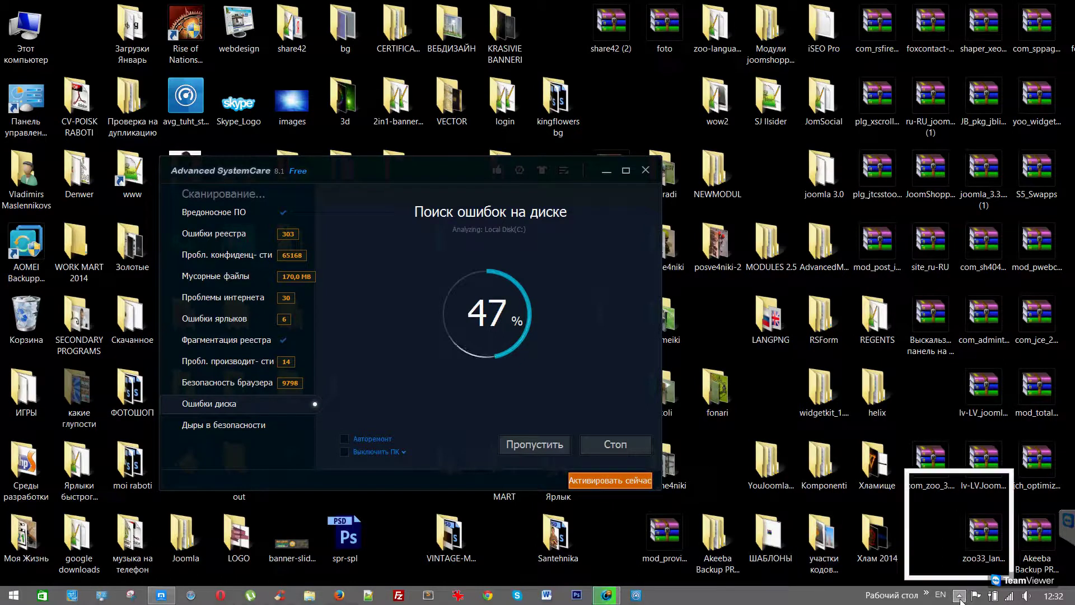
click(892, 577)
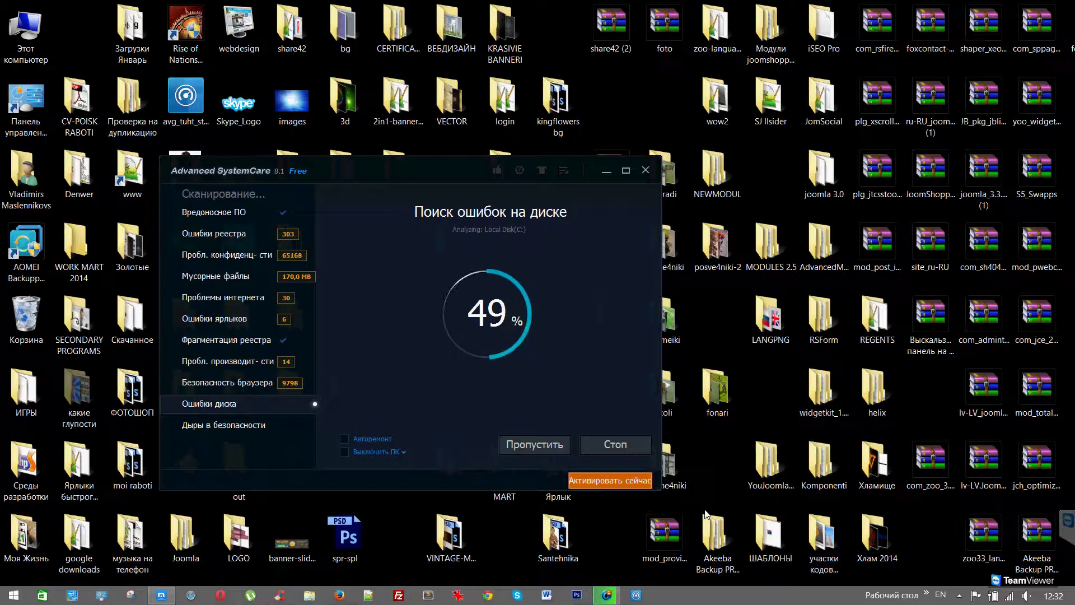
click(959, 596)
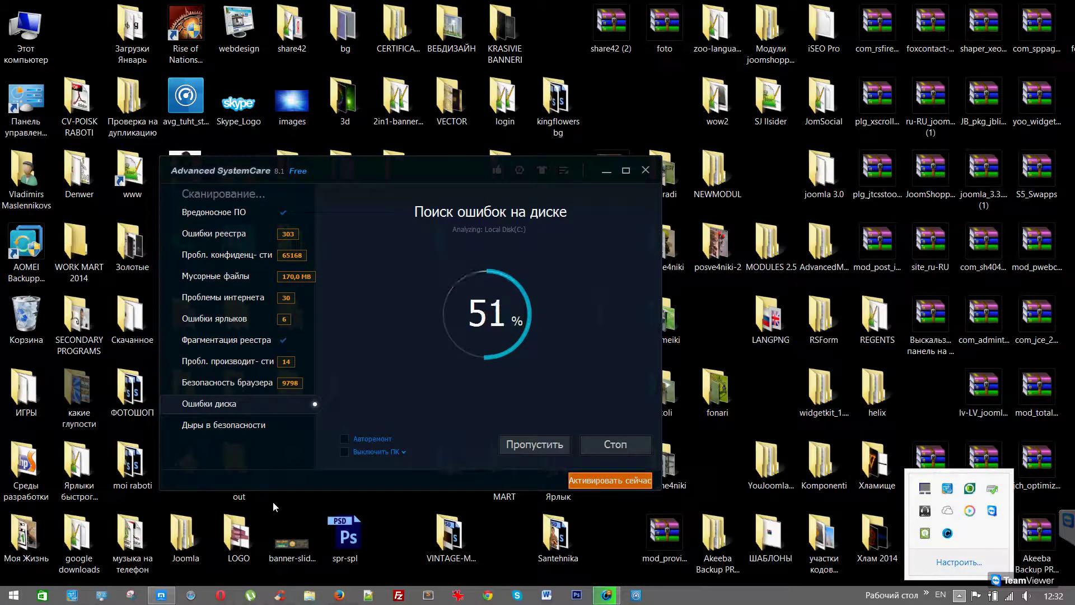
click(388, 394)
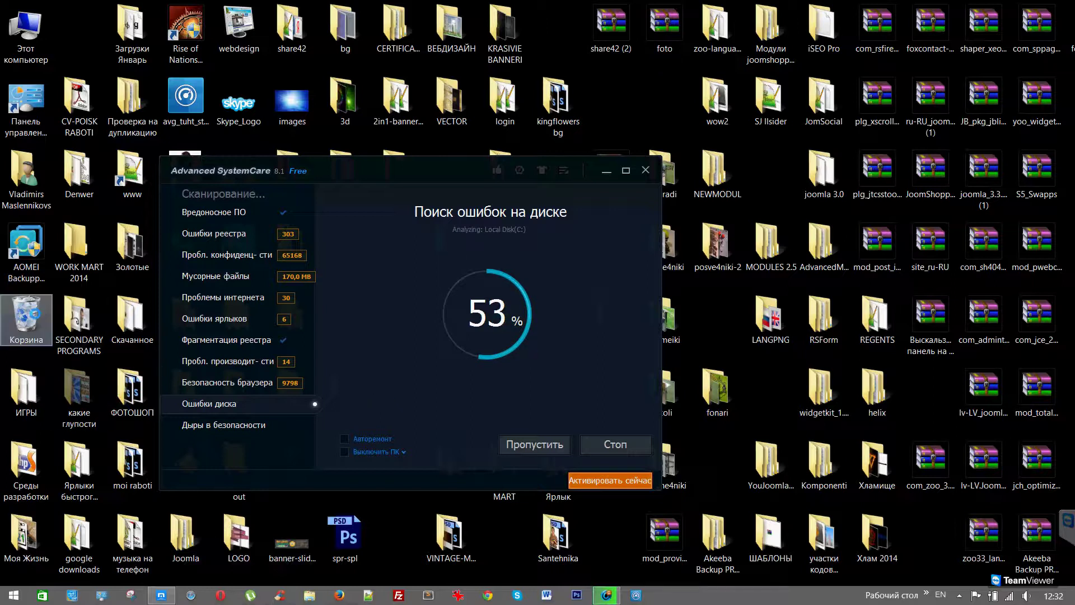
- Empty the Recycle Bin and confirm the permanent deletion of its contents
right_click(37, 315)
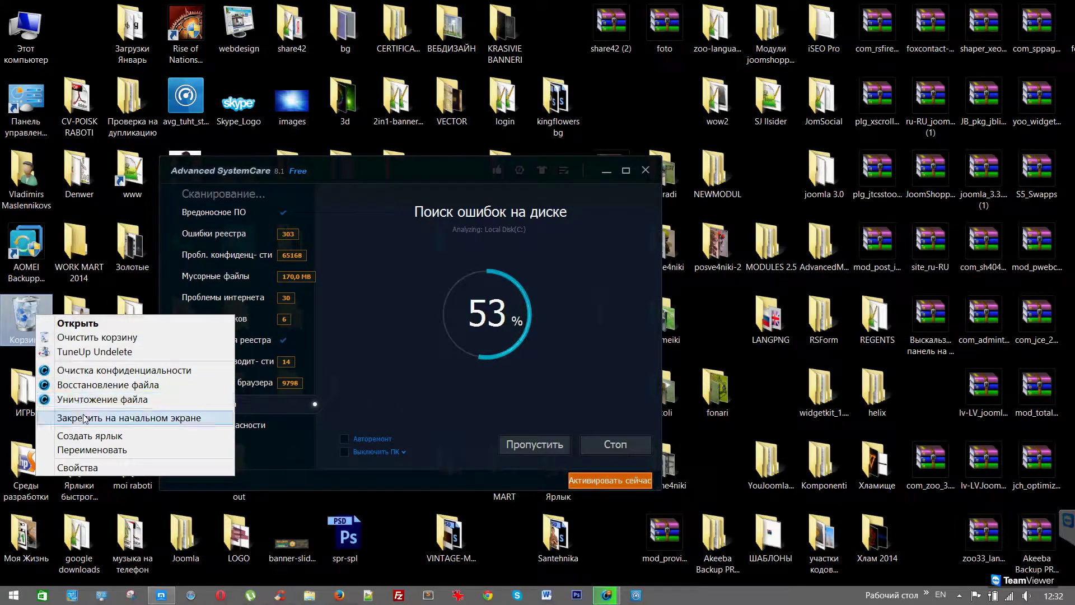
click(90, 338)
click(594, 318)
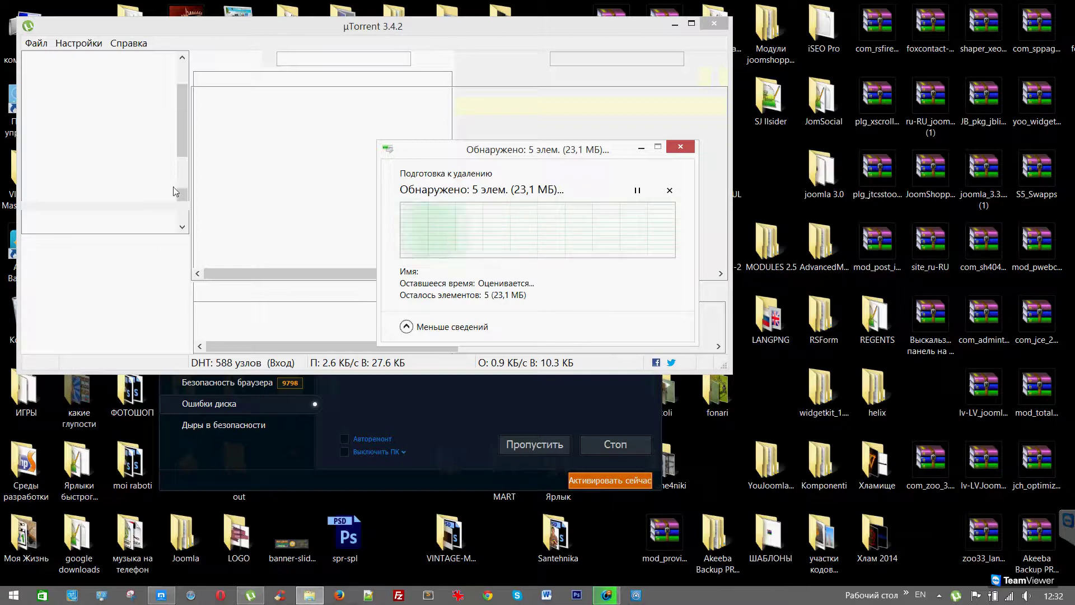
- Stop the selected torrents in µTorrent and return to the full torrent list
click(76, 43)
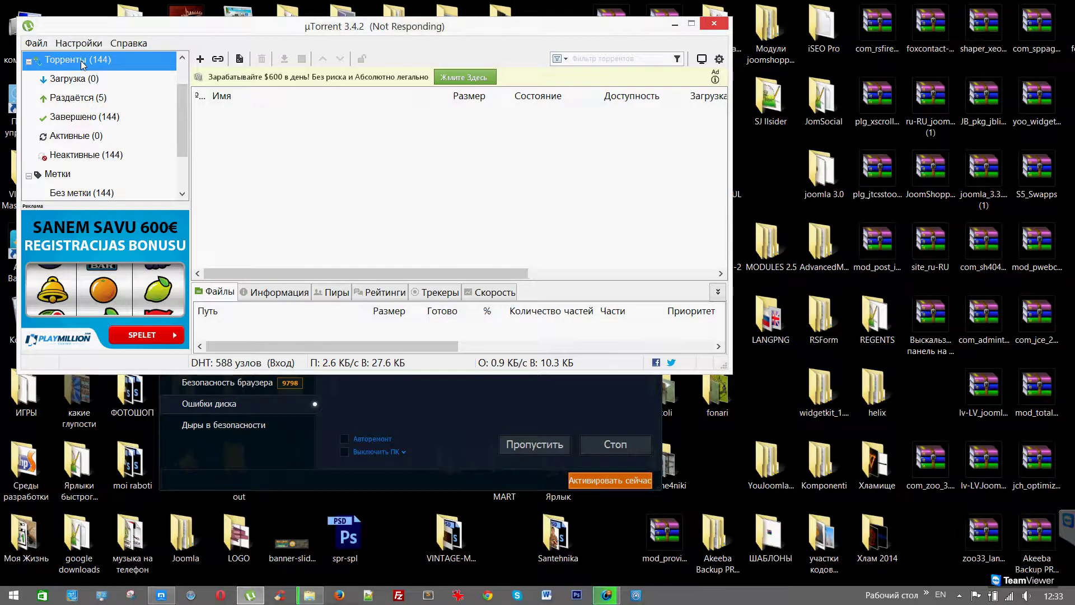
click(448, 433)
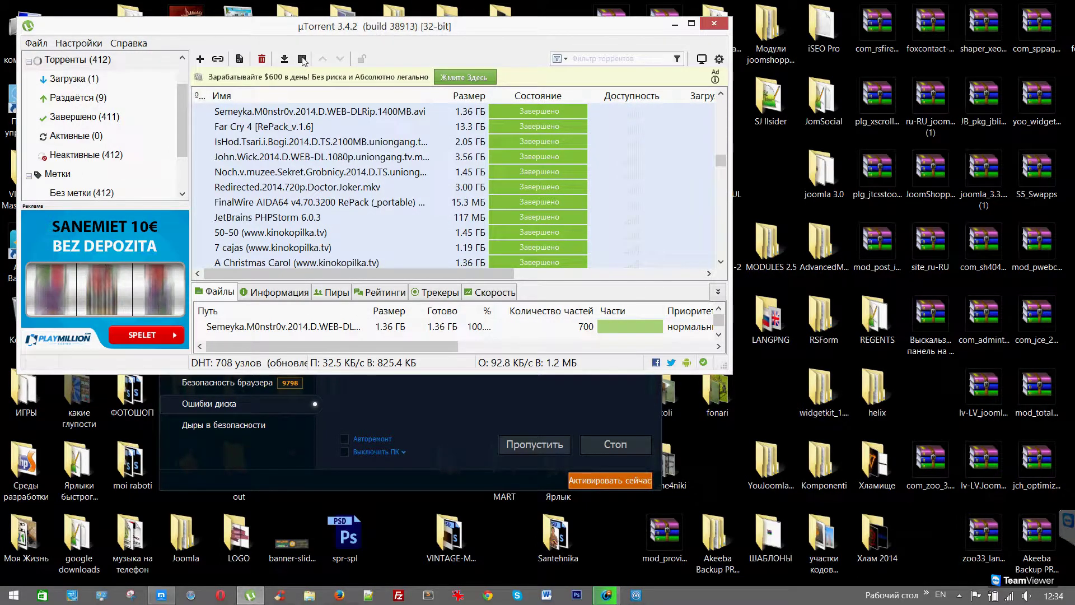
click(303, 60)
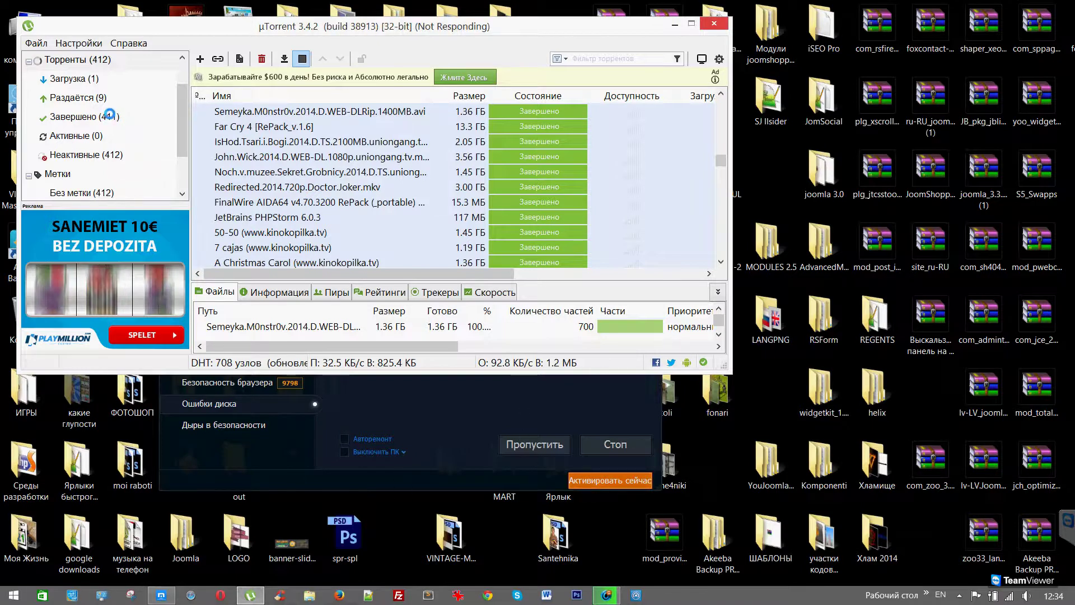
click(99, 60)
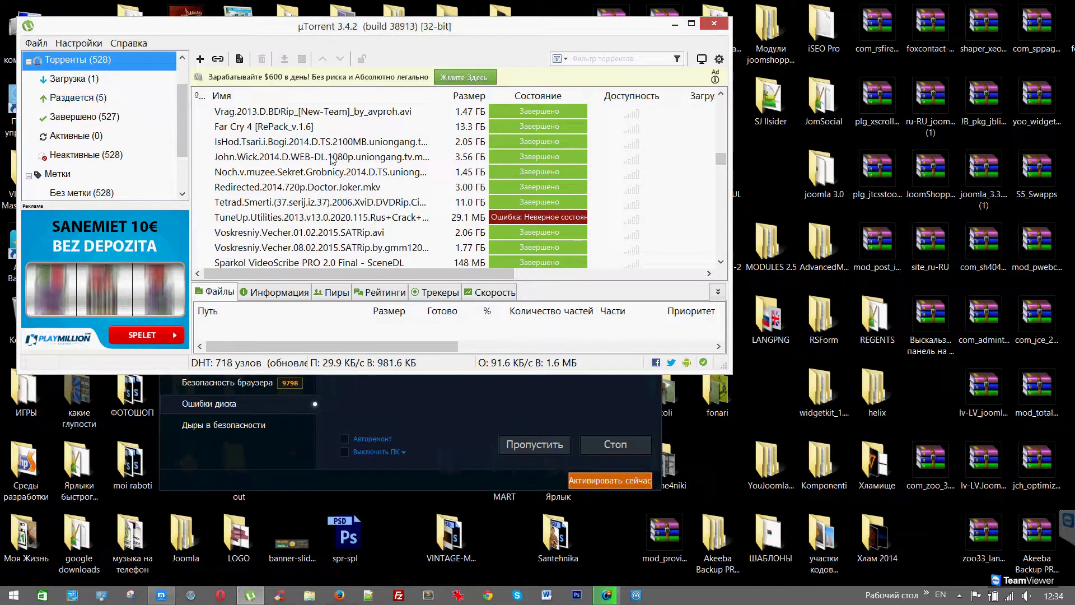
drag(719, 160, 118, 60)
- Turn off launching µTorrent together with Windows in its general preferences, and save the change
click(78, 43)
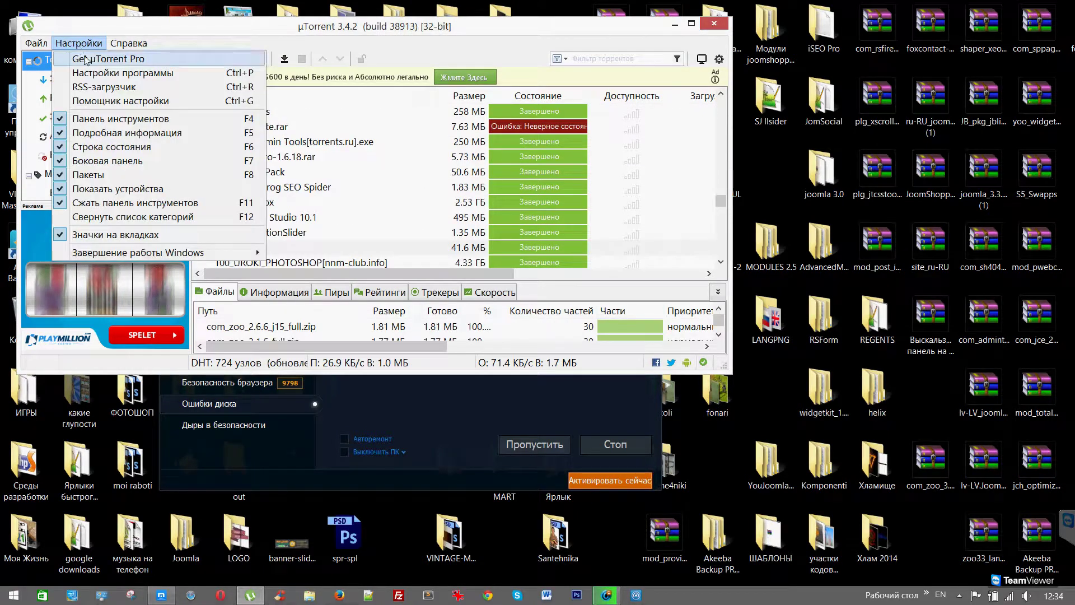
click(78, 43)
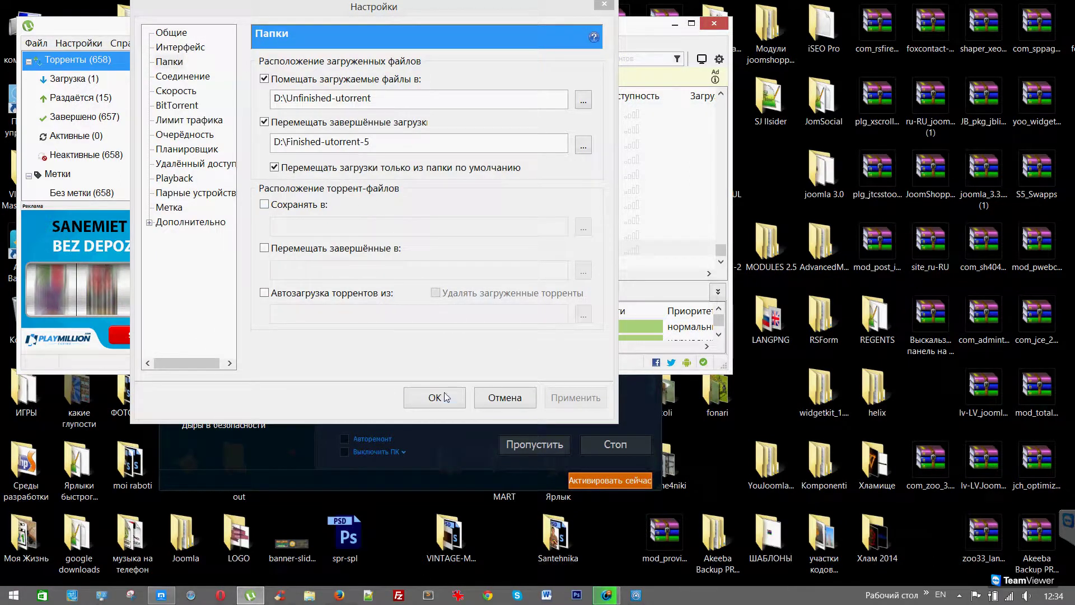
click(301, 113)
click(574, 407)
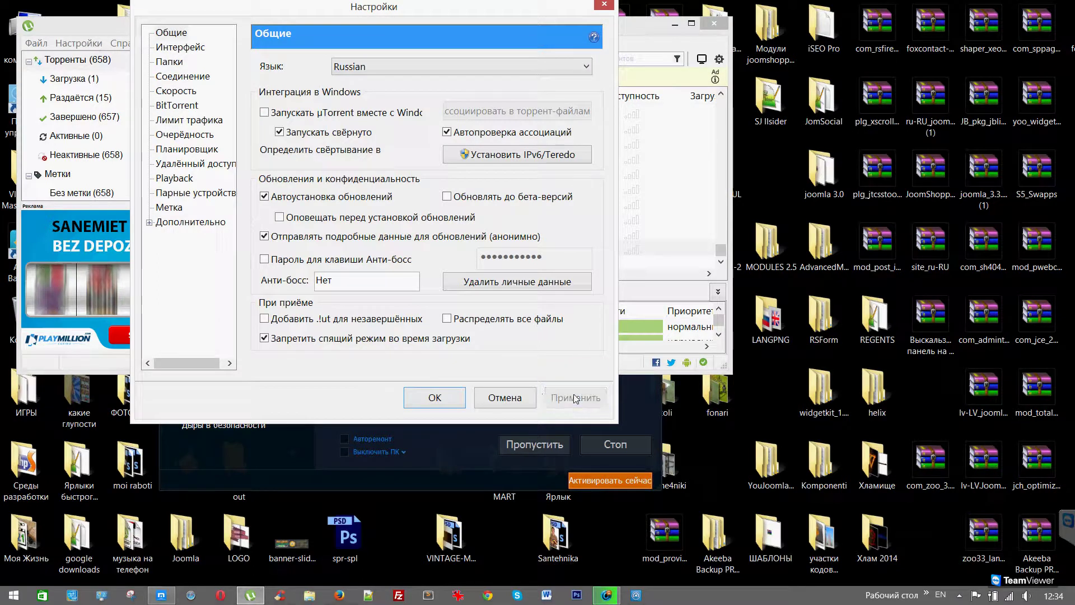
click(431, 398)
- Try to exit µTorrent
click(36, 43)
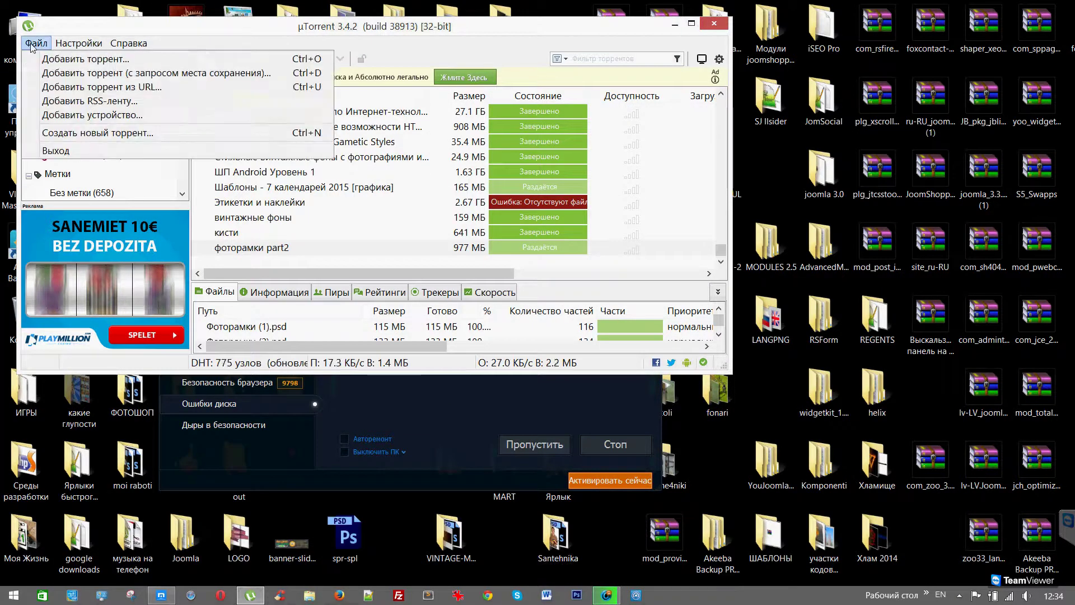
click(53, 158)
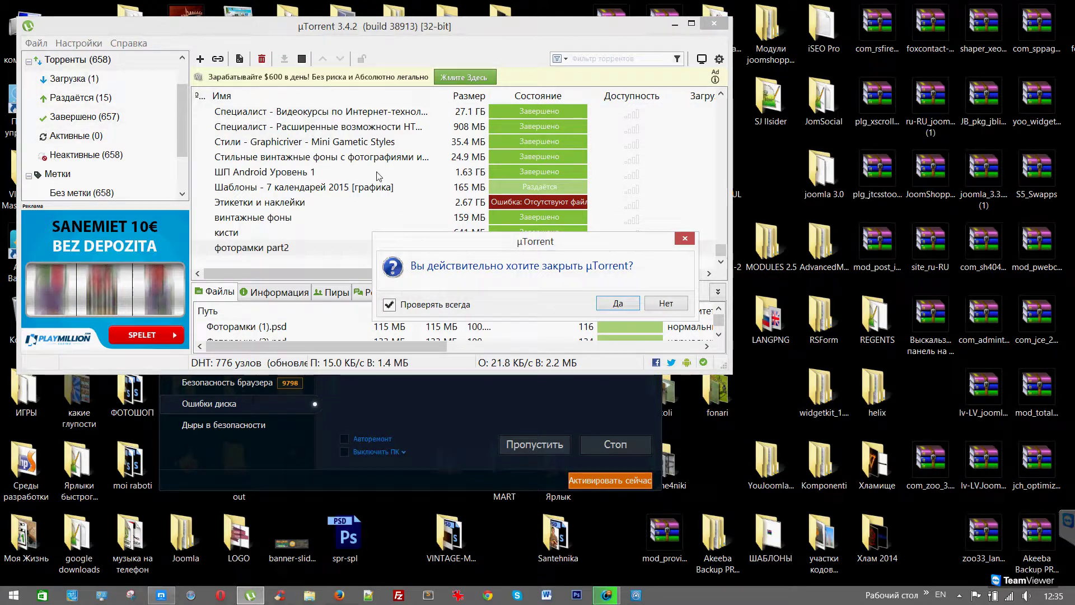
click(618, 303)
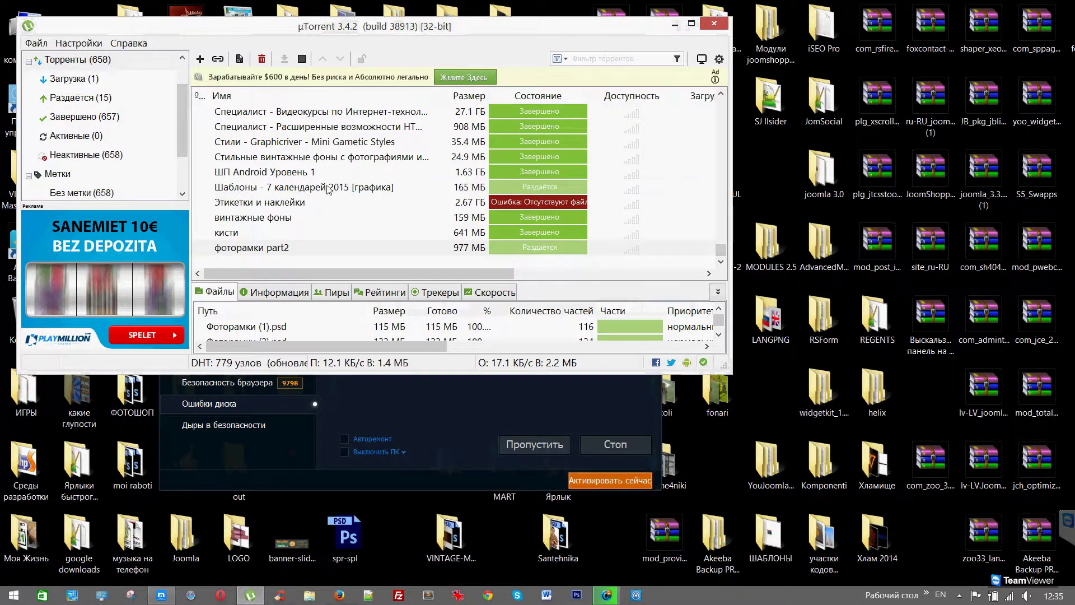
- Stop all torrents in the list and exit µTorrent, confirming the closing
click(317, 188)
key(ctrl+a)
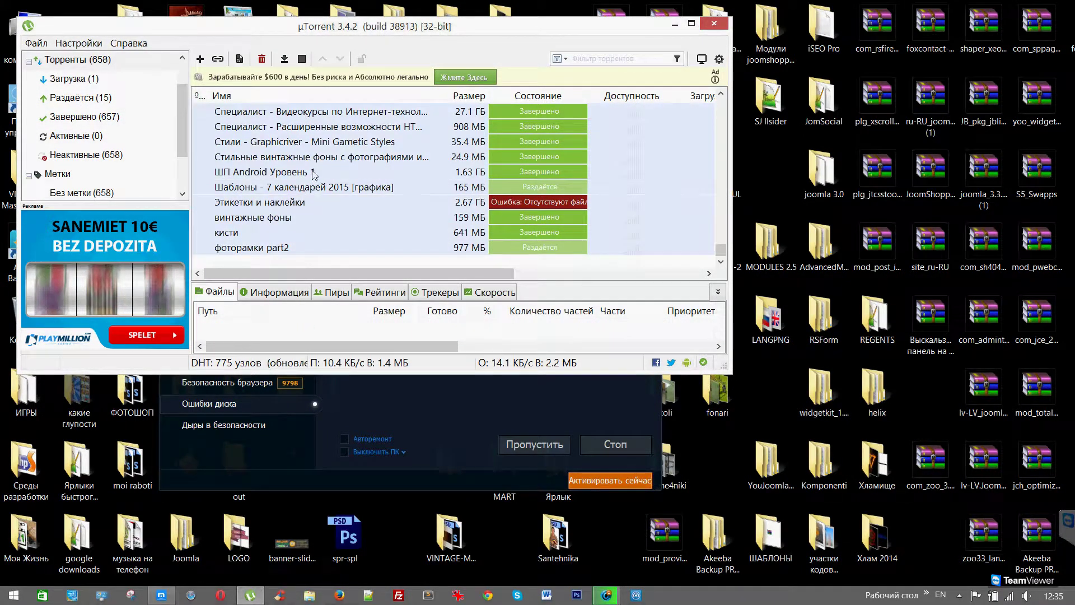
click(303, 60)
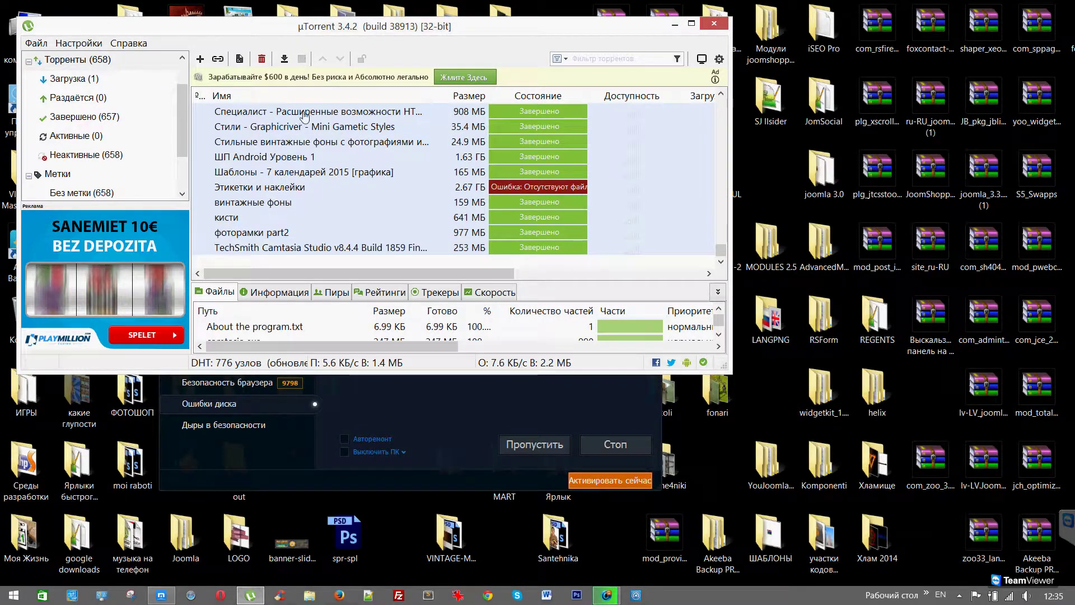
click(39, 45)
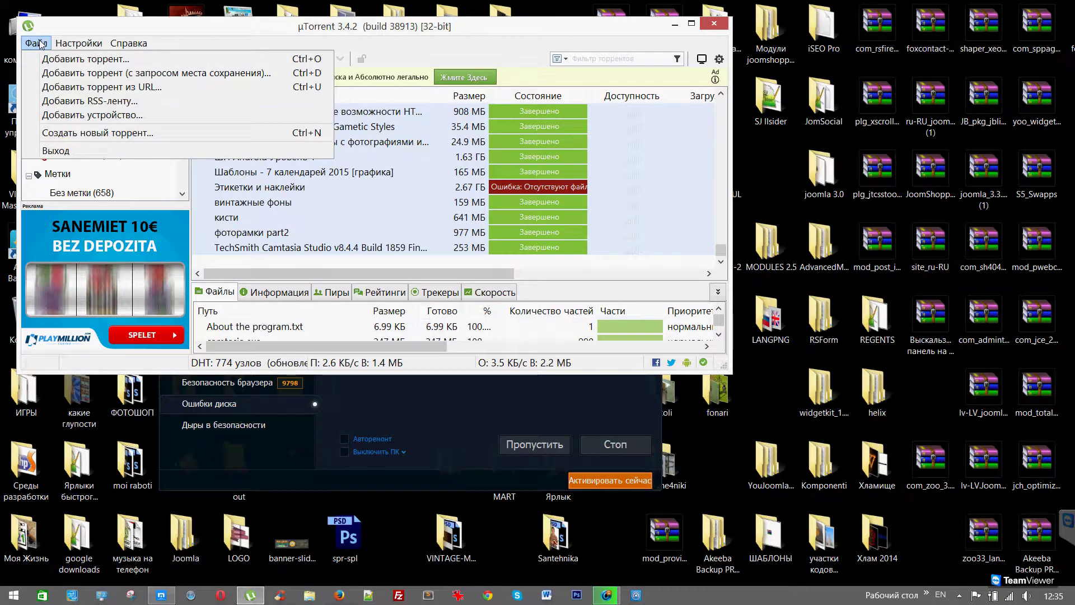
click(79, 149)
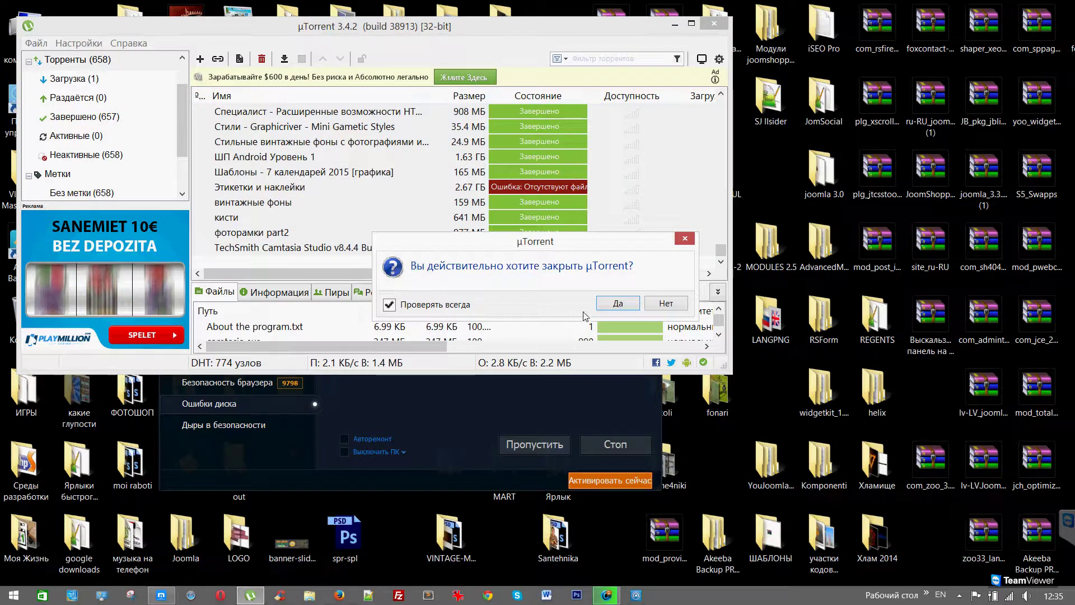
click(617, 303)
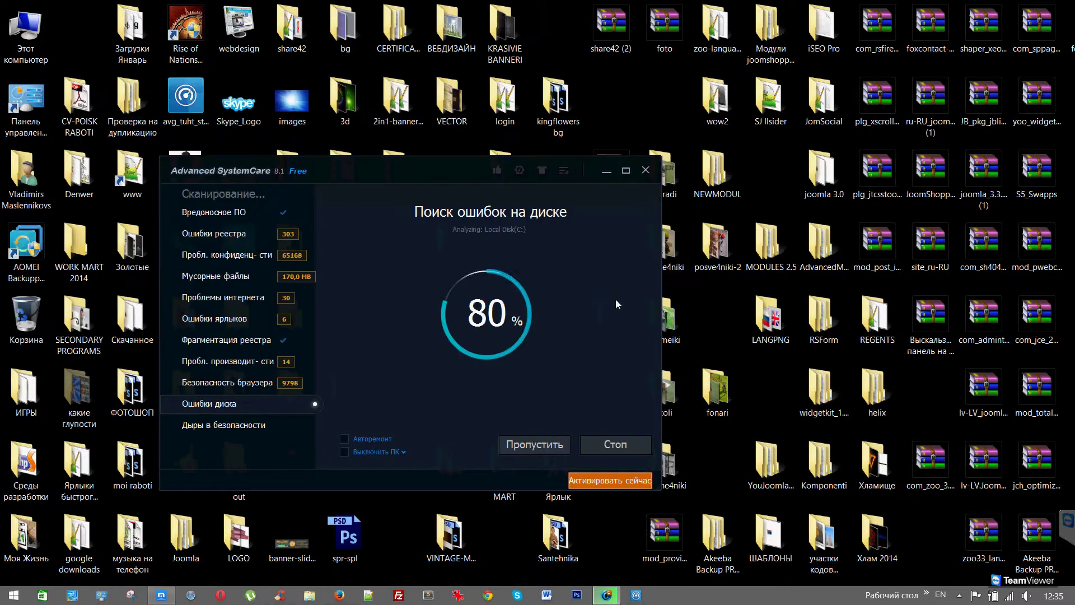
- Move the Advanced SystemCare window toward the middle of the desktop, and close TeamViewer's file transfer log
drag(574, 160, 547, 150)
drag(300, 52, 512, 283)
mouse_move(424, 208)
mouse_down()
mouse_move(418, 154)
mouse_move(537, 225)
mouse_move(457, 223)
mouse_move(427, 158)
mouse_move(465, 142)
mouse_move(475, 144)
mouse_move(459, 250)
mouse_move(378, 250)
mouse_move(392, 252)
mouse_move(470, 127)
mouse_move(513, 140)
mouse_move(569, 193)
mouse_move(643, 192)
mouse_up()
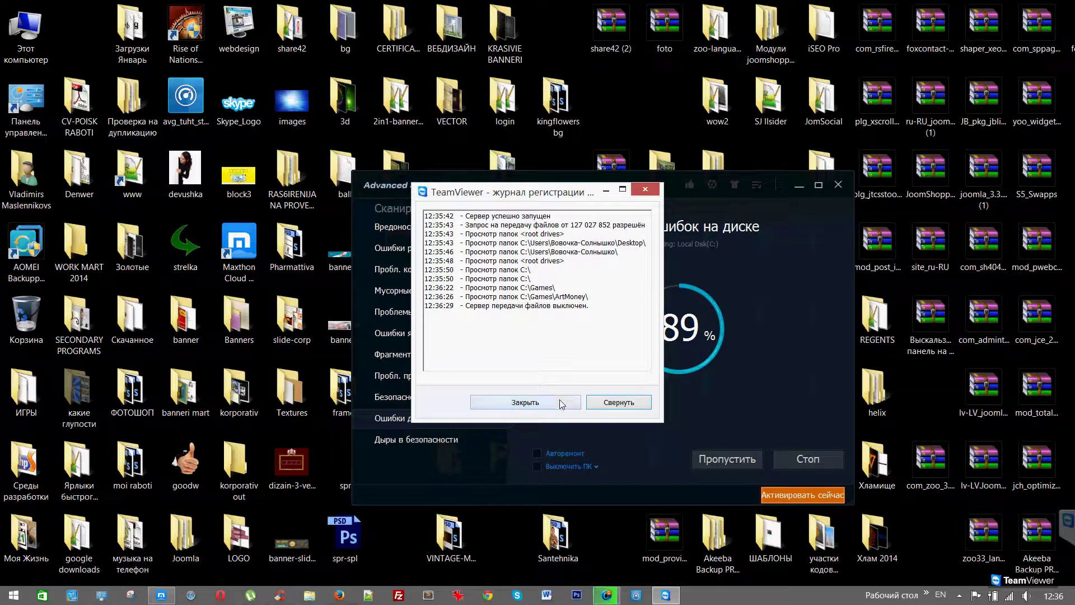
click(556, 402)
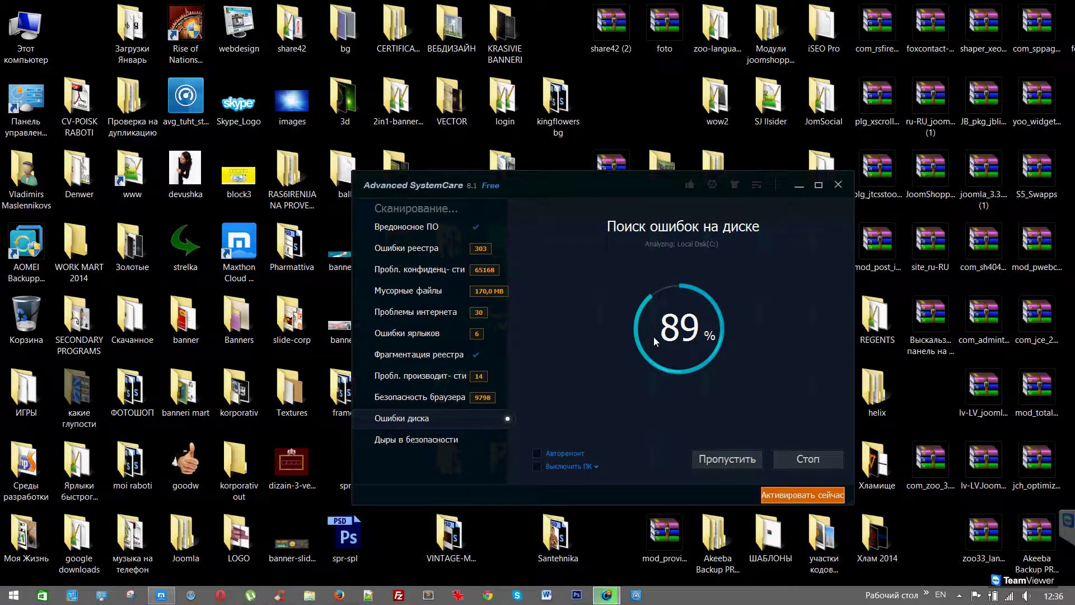
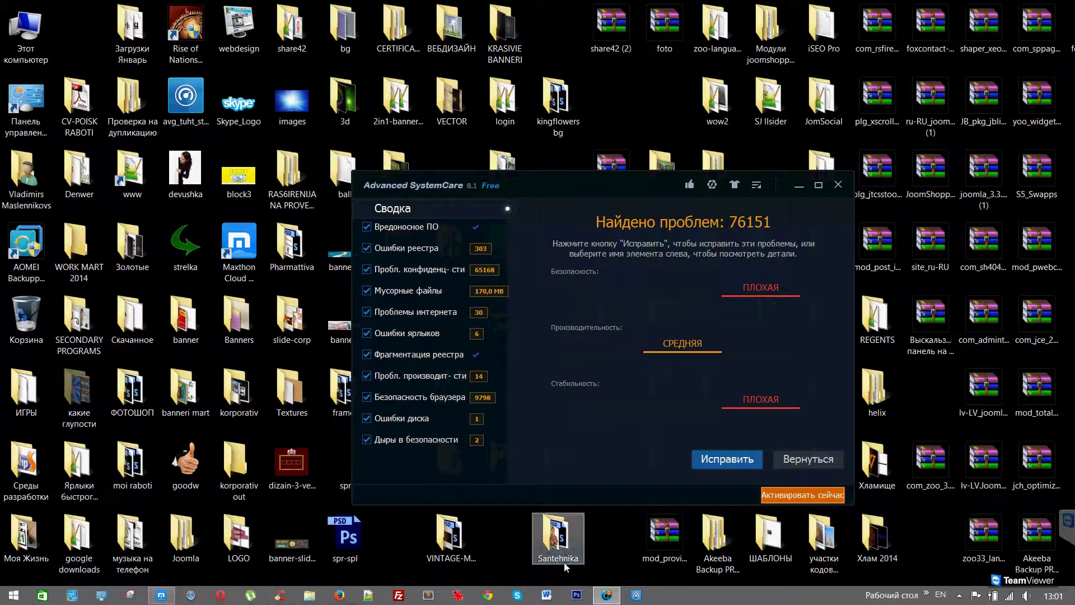
- Start repairing the problems found by the scan, and stop the repair during the privacy fixes
click(727, 462)
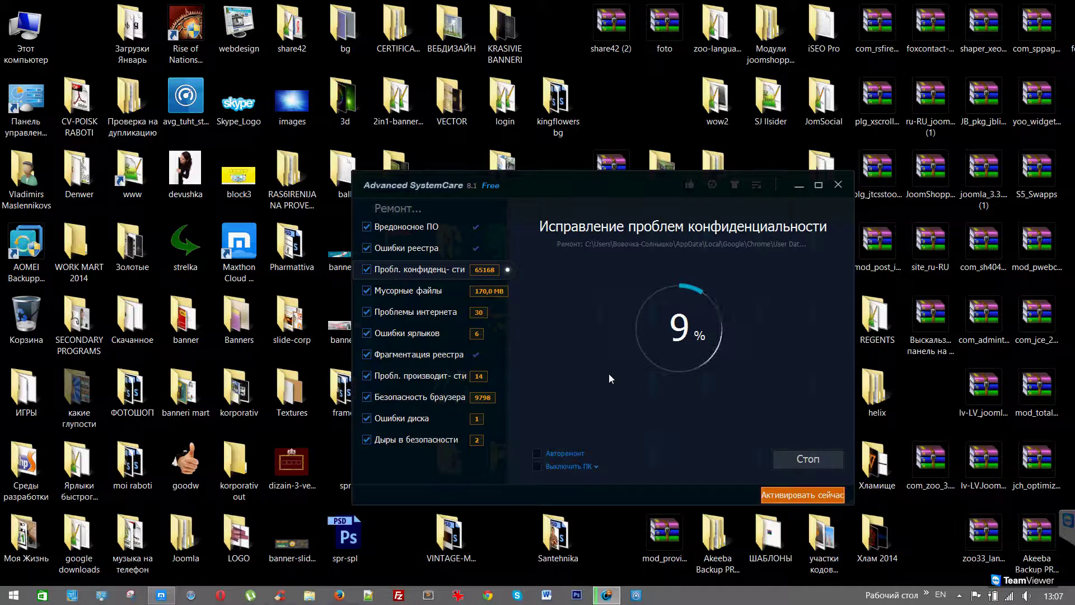
click(796, 462)
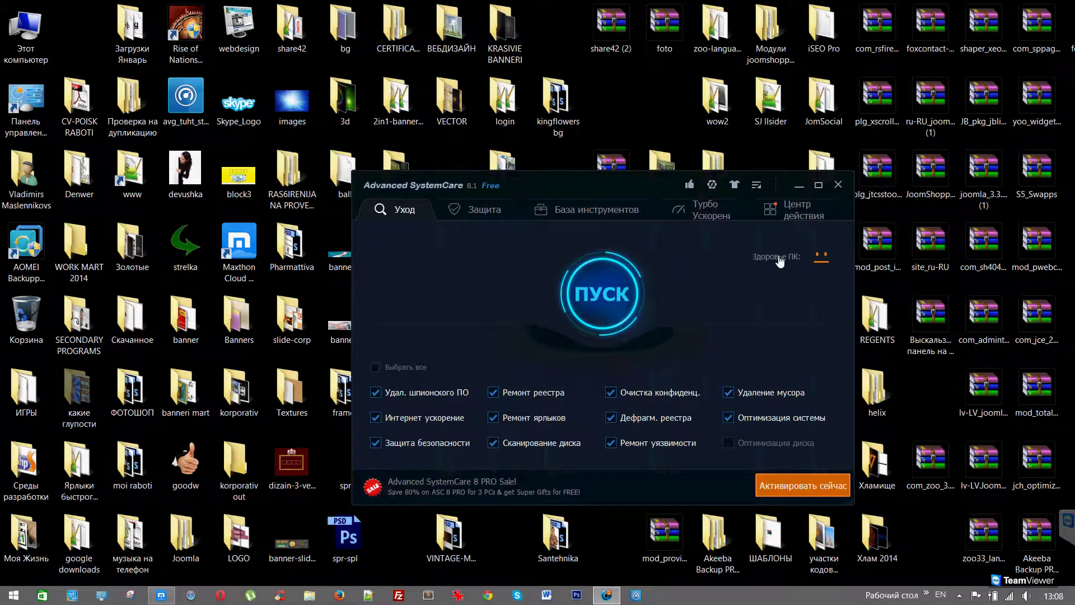
- Examine the PC health report, the protection options and the toolbox, and return to the care page
click(822, 258)
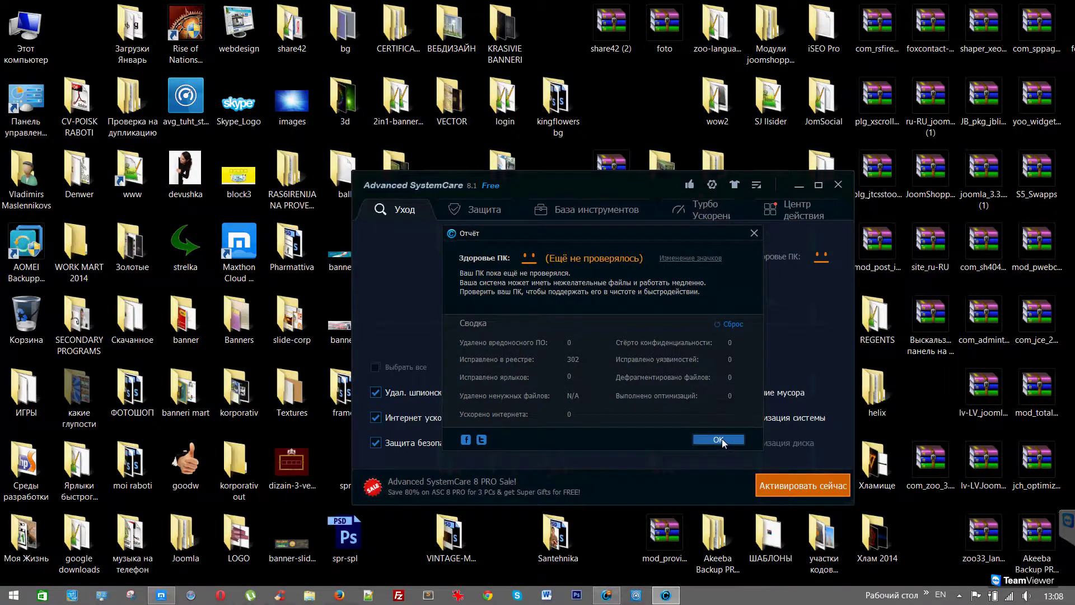
click(722, 442)
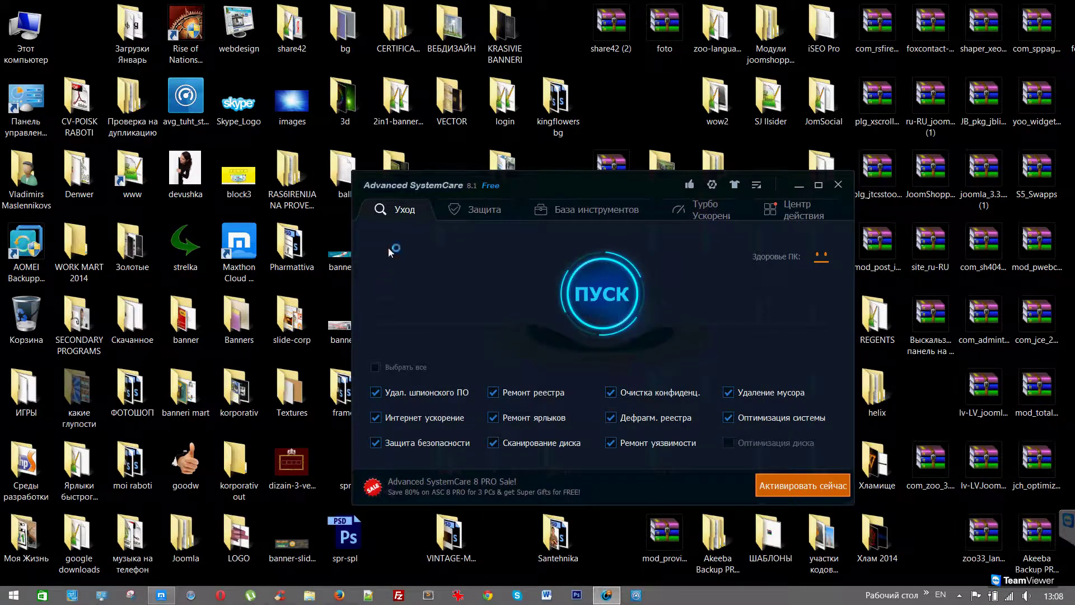
click(476, 217)
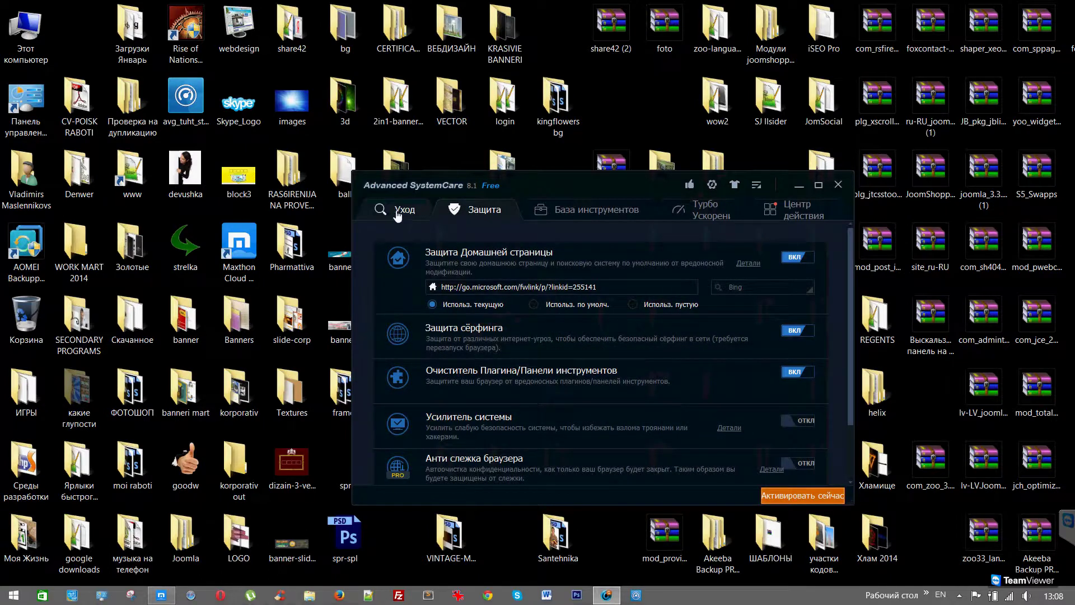
click(398, 210)
click(546, 212)
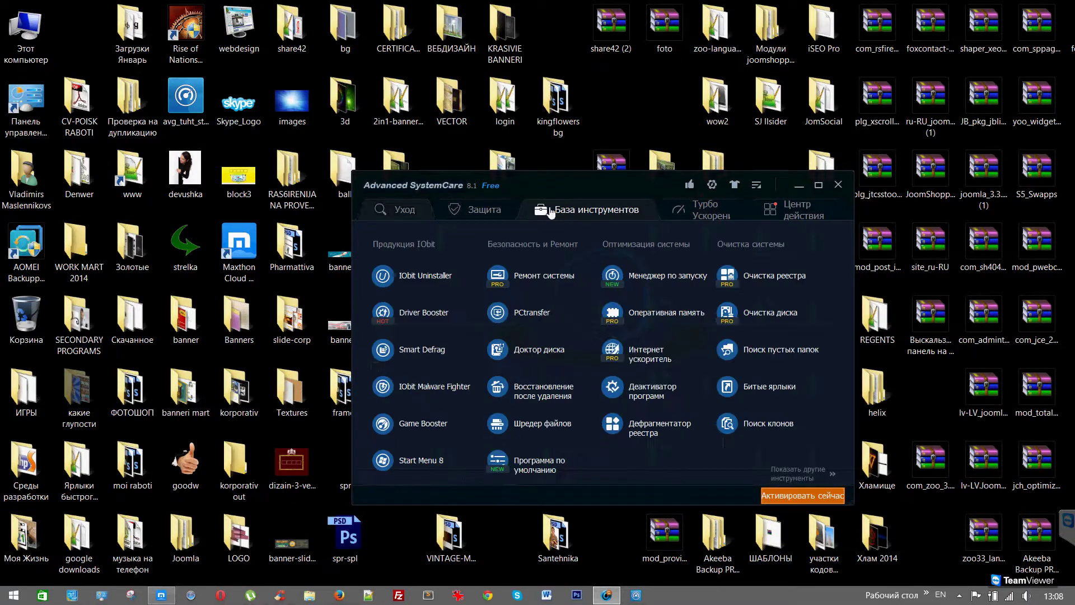
click(403, 211)
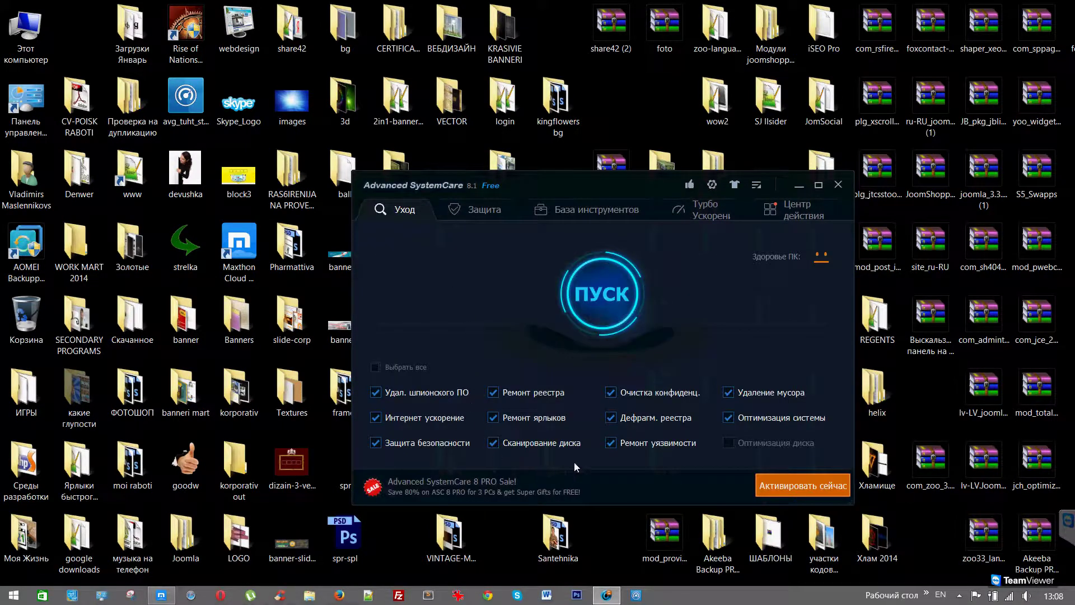
- Start a new care scan with disk scanning excluded, and enable automatic repair
click(493, 443)
click(596, 296)
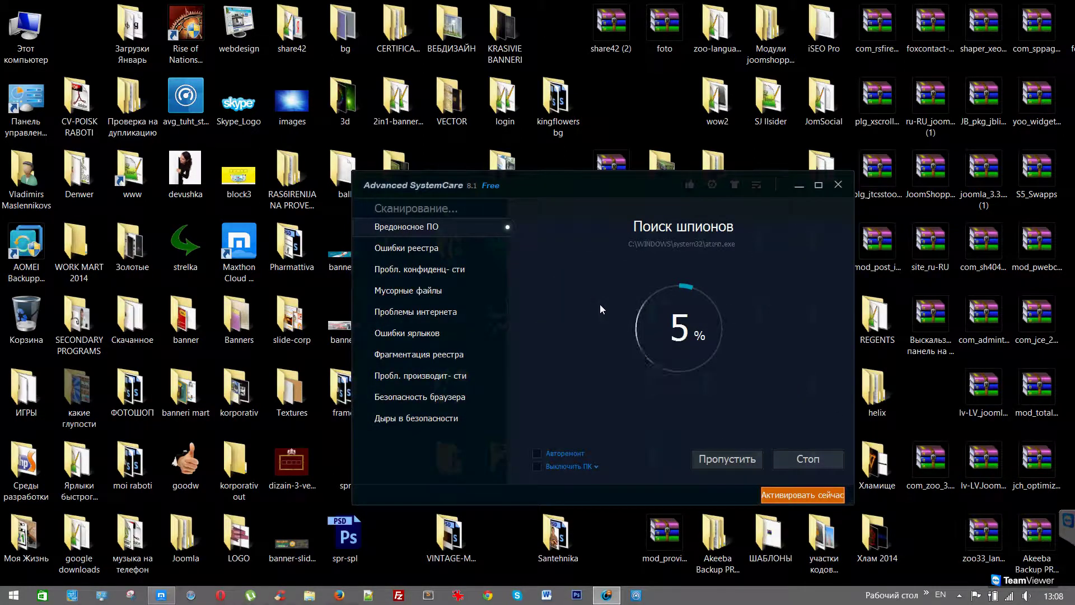
mouse_move(575, 179)
mouse_down()
mouse_move(510, 171)
mouse_move(495, 133)
mouse_move(560, 165)
mouse_up()
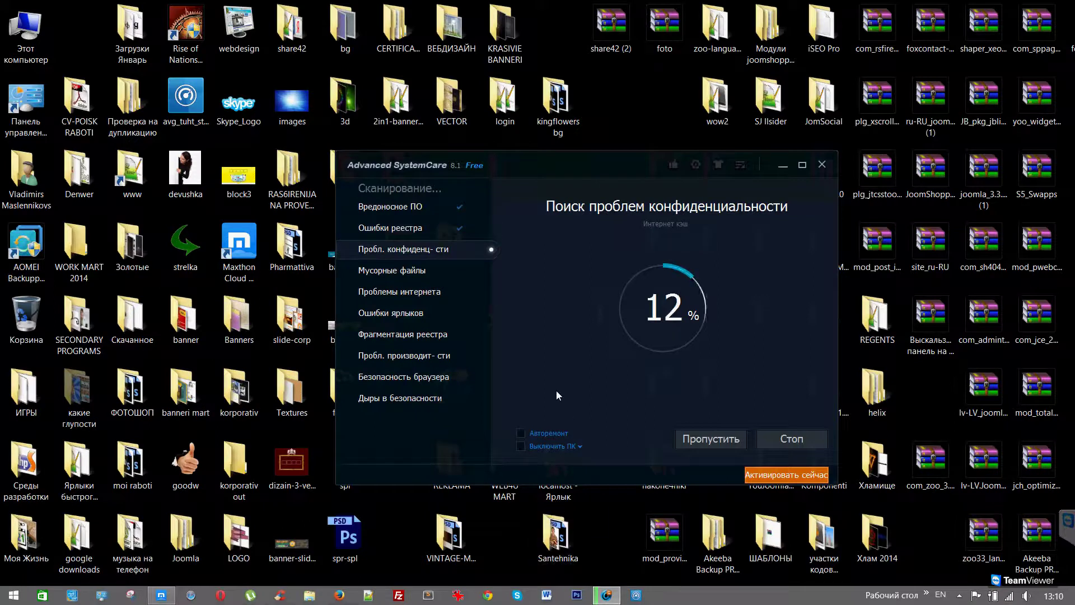
click(522, 432)
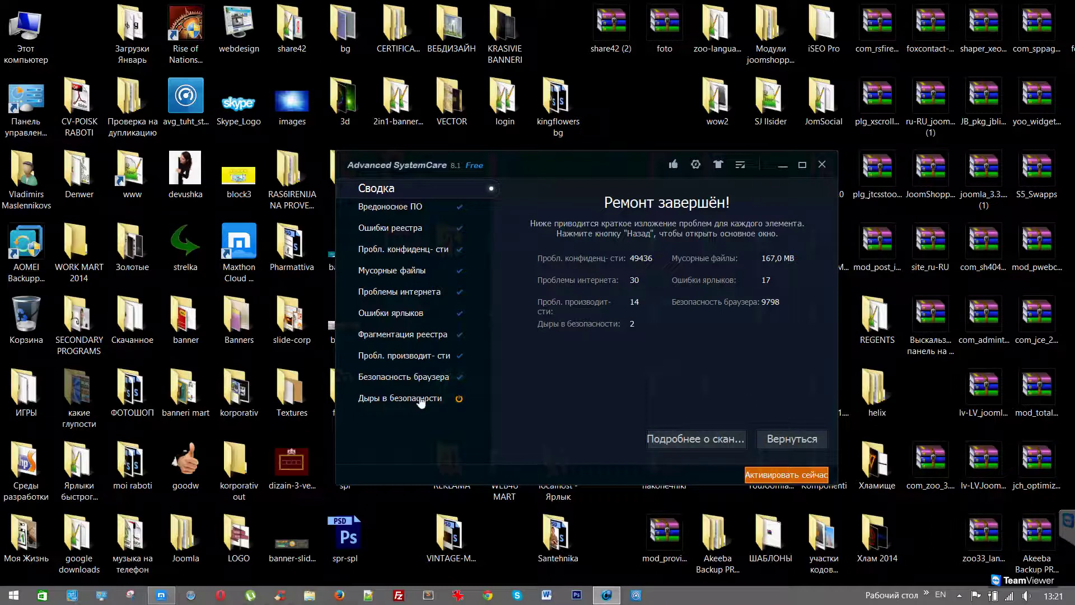
- Review the security holes in the repair summary, and look through the protection options and toolbox
click(460, 402)
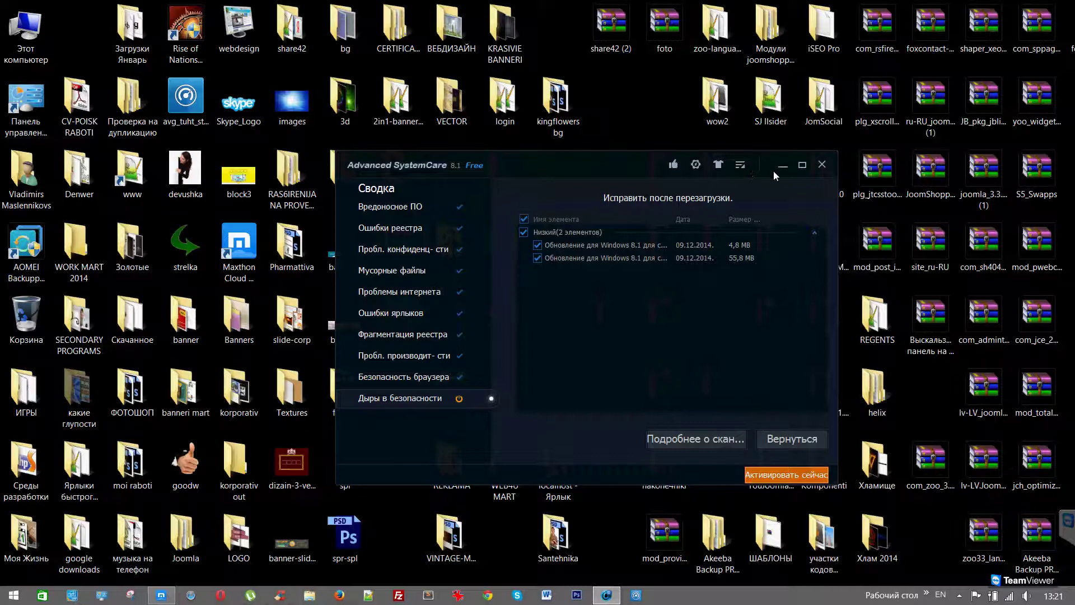
click(777, 439)
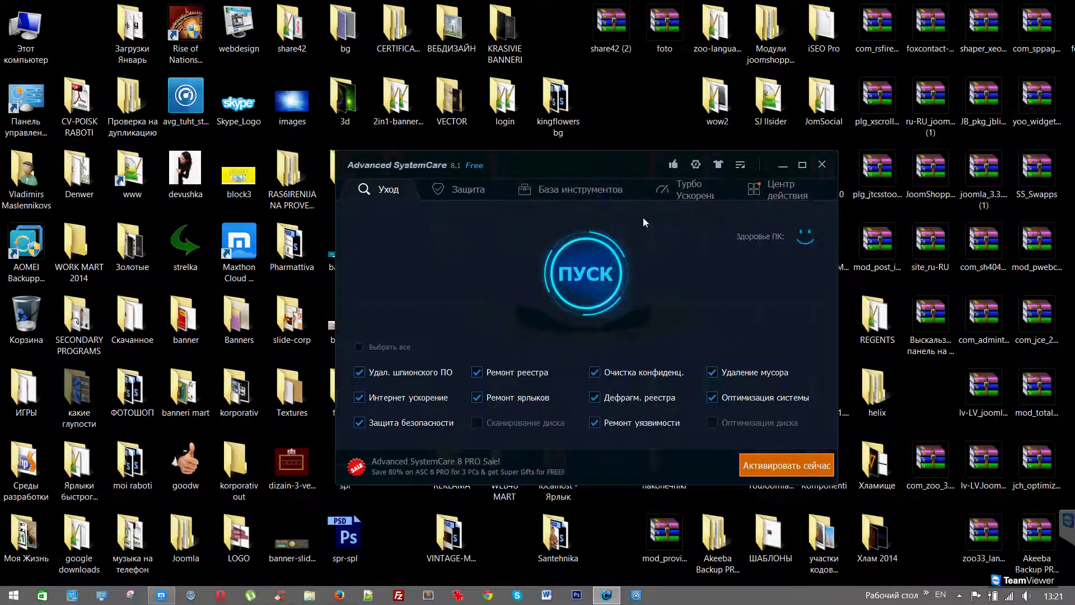
click(470, 189)
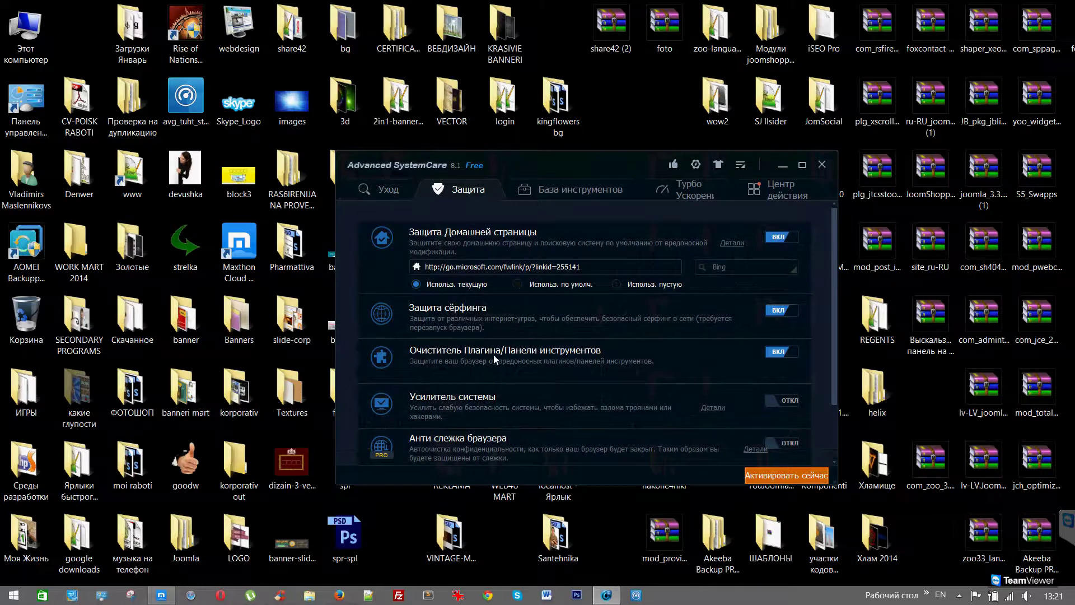
scroll(478, 408, down, 2)
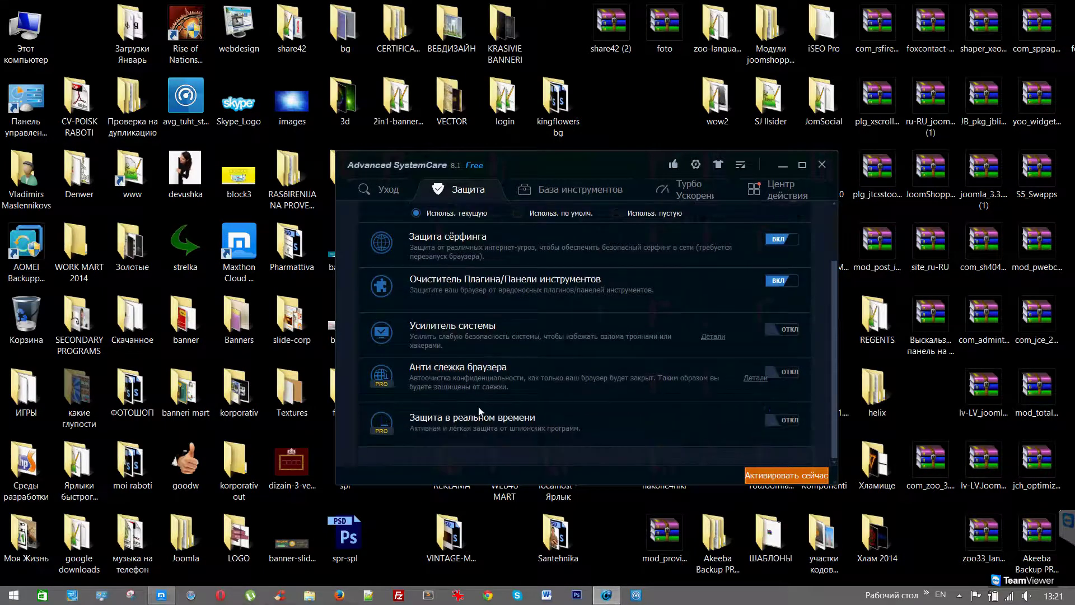
click(525, 191)
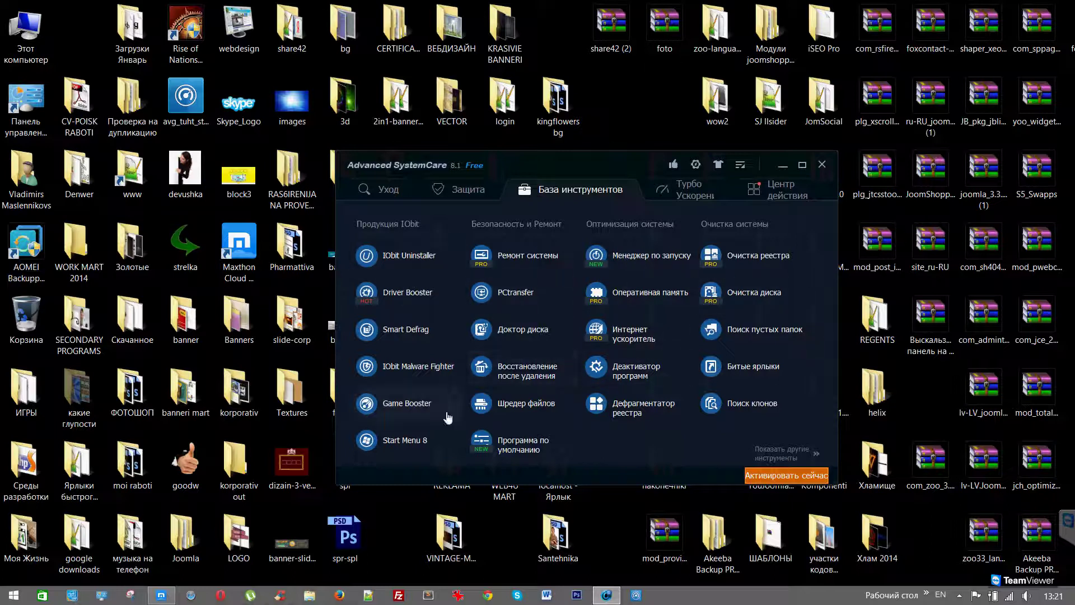
- Open the Program Deactivator and minimize it, launch Startup Manager, and review the default programs for each category before closing their list
click(631, 377)
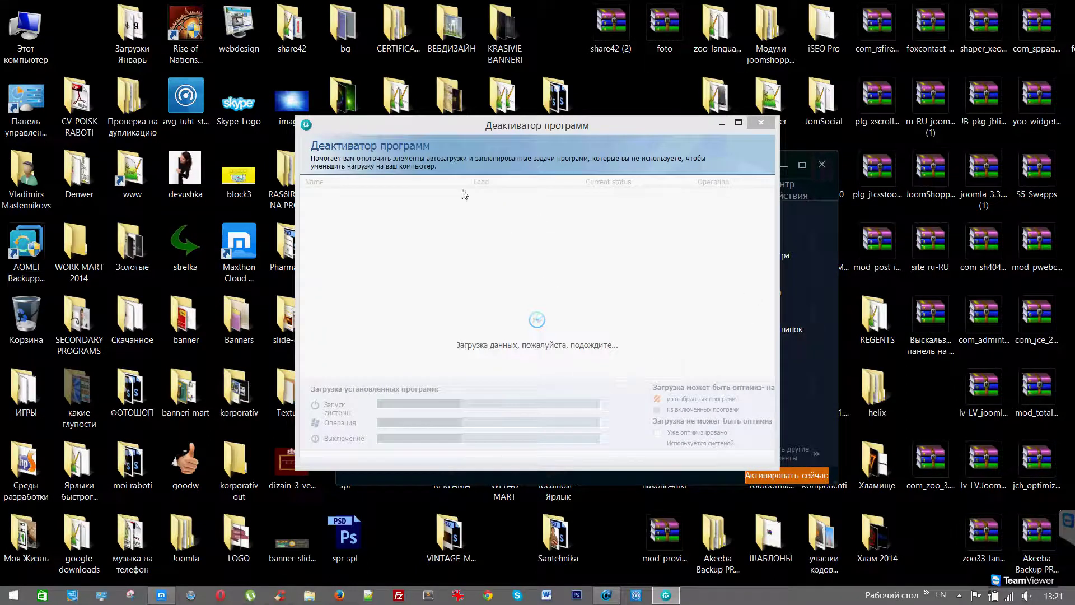
click(722, 122)
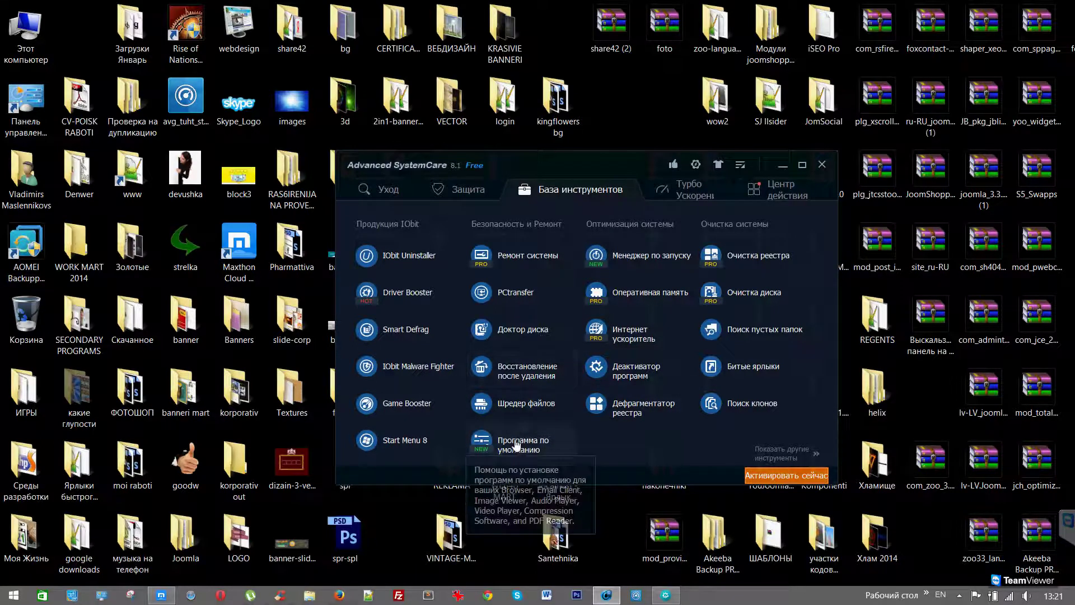
click(640, 265)
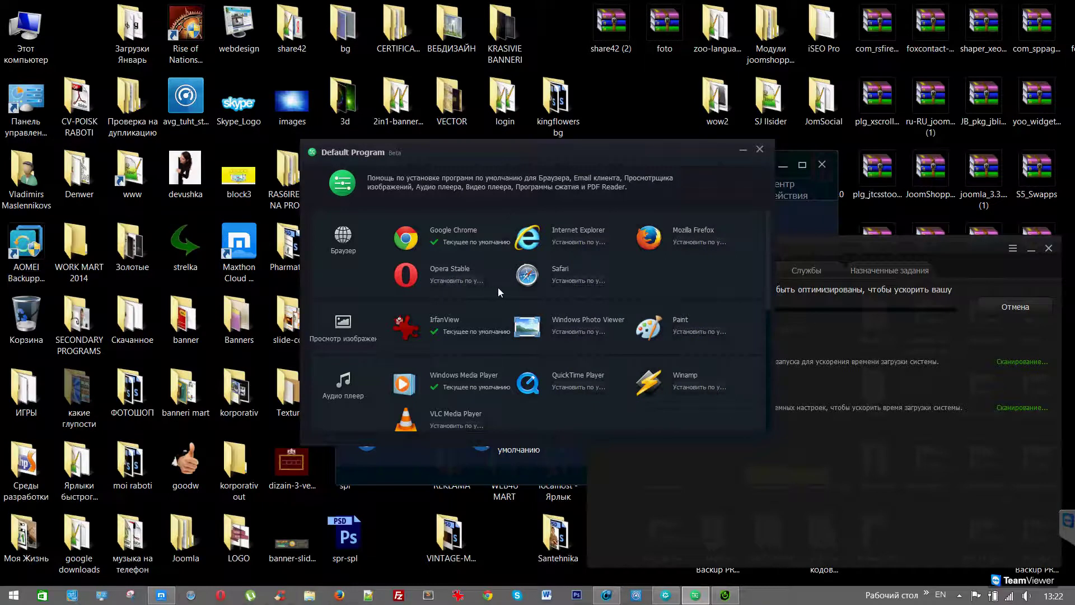
scroll(470, 277, down, 5)
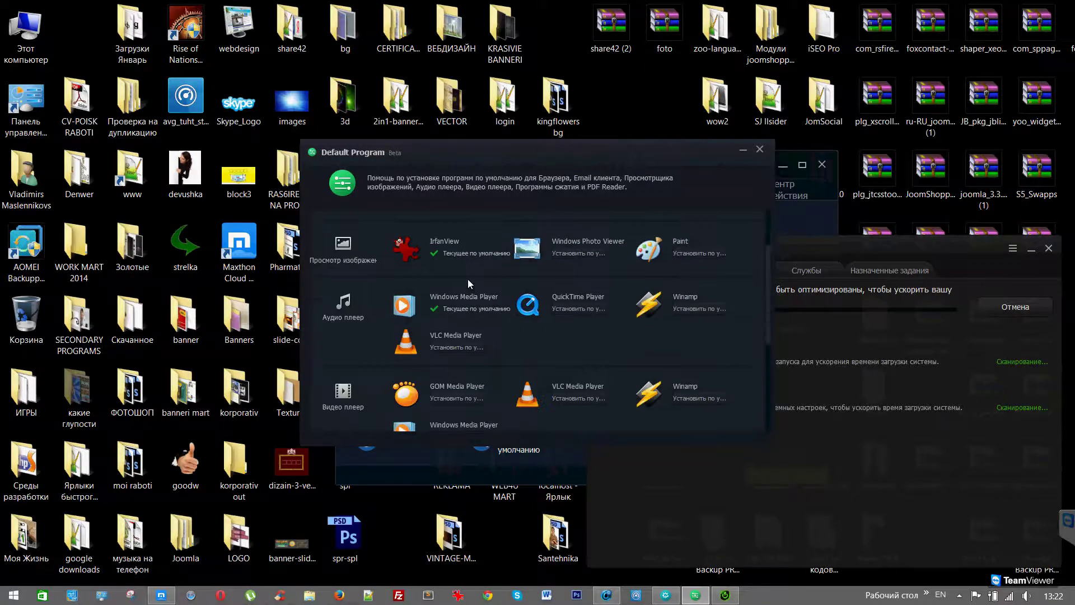
scroll(468, 279, down, 1)
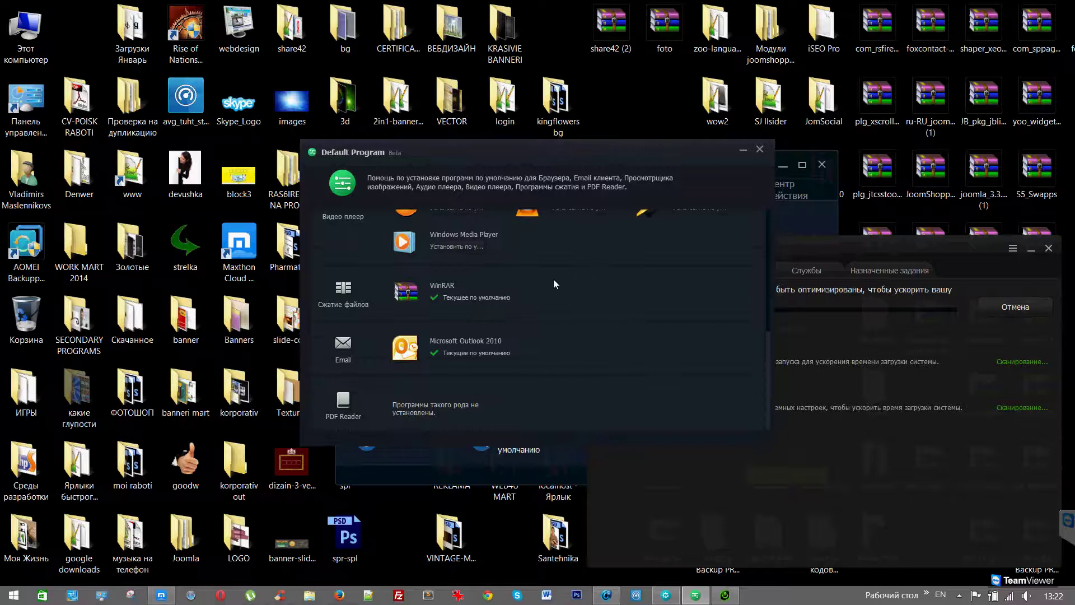
click(760, 149)
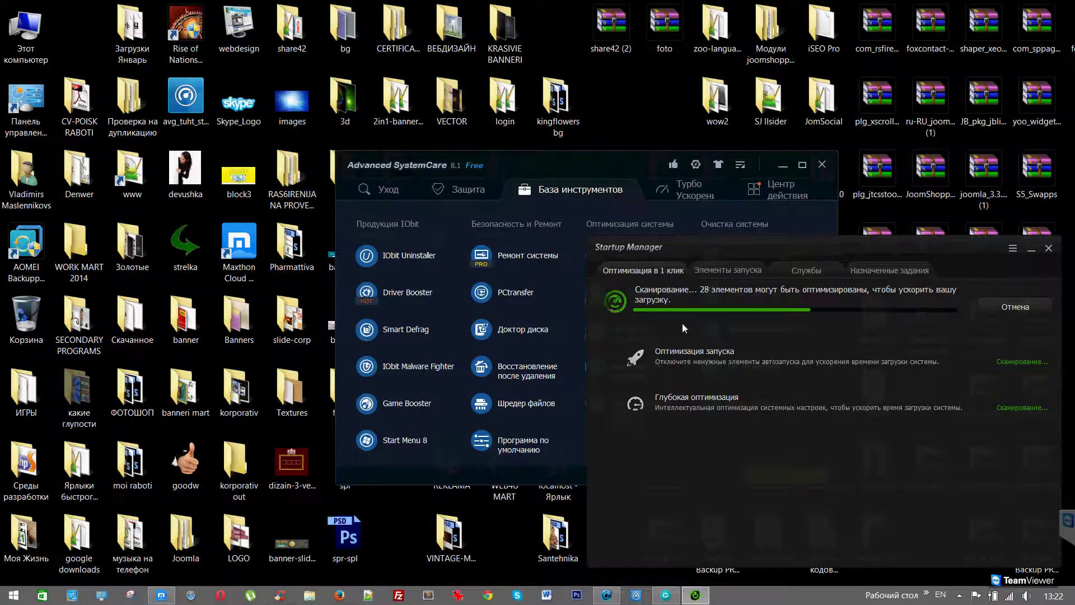
- Review the startup items suggested for optimization in Startup Manager, and close it without choosing a boot time notification option
drag(734, 245, 535, 200)
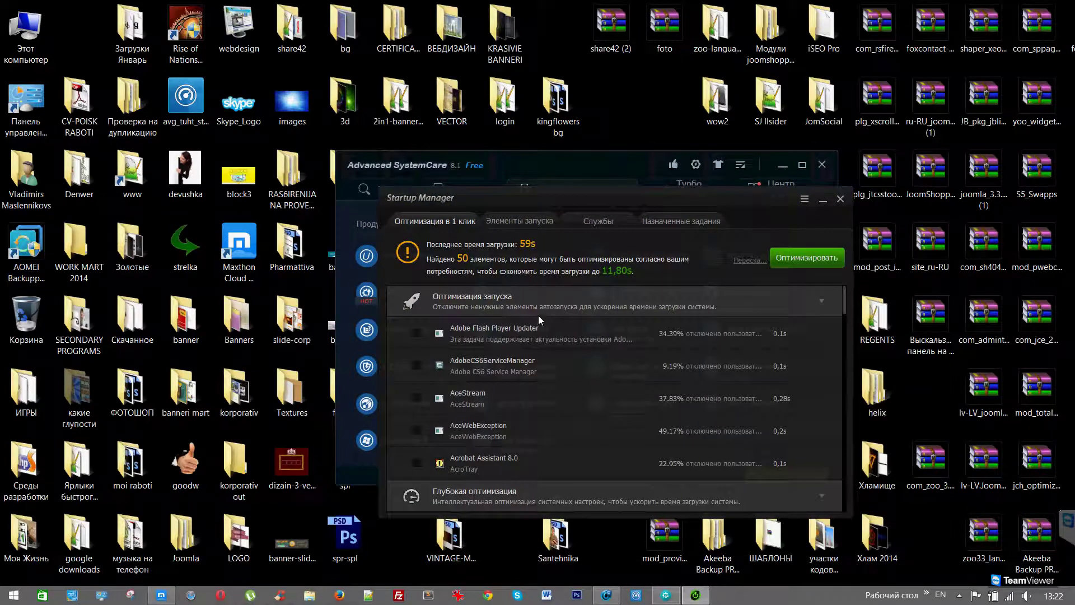
scroll(416, 368, down, 3)
click(807, 257)
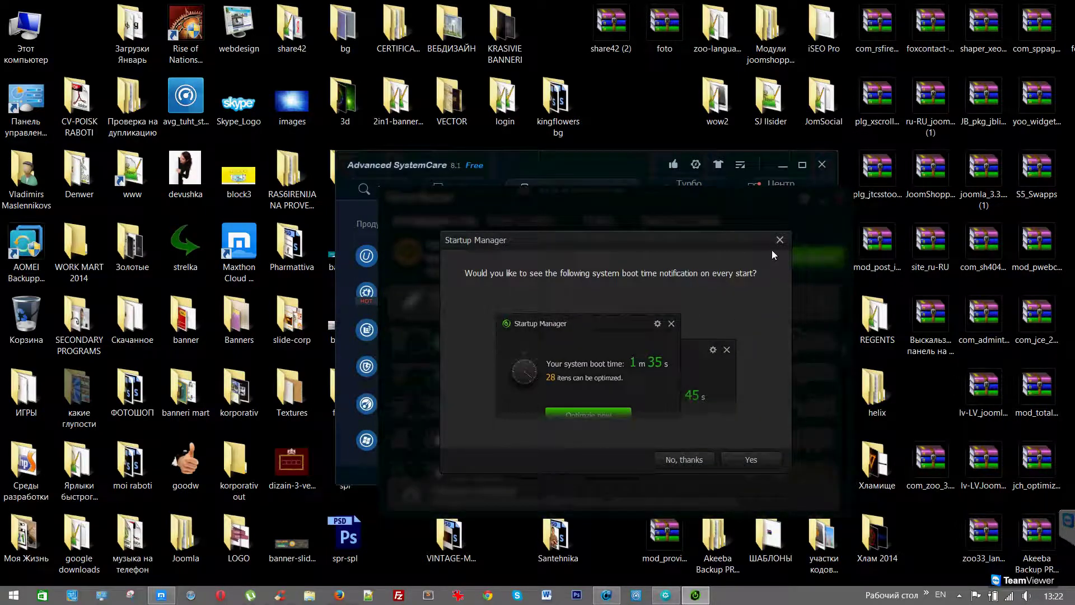
click(780, 240)
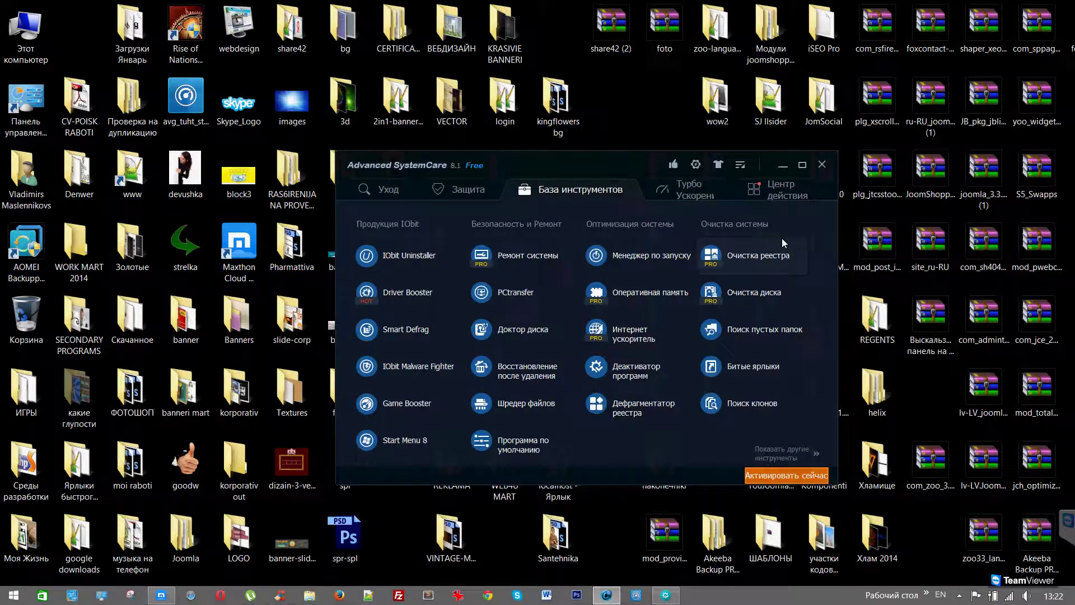
- Close Advanced SystemCare and restart the computer
click(822, 165)
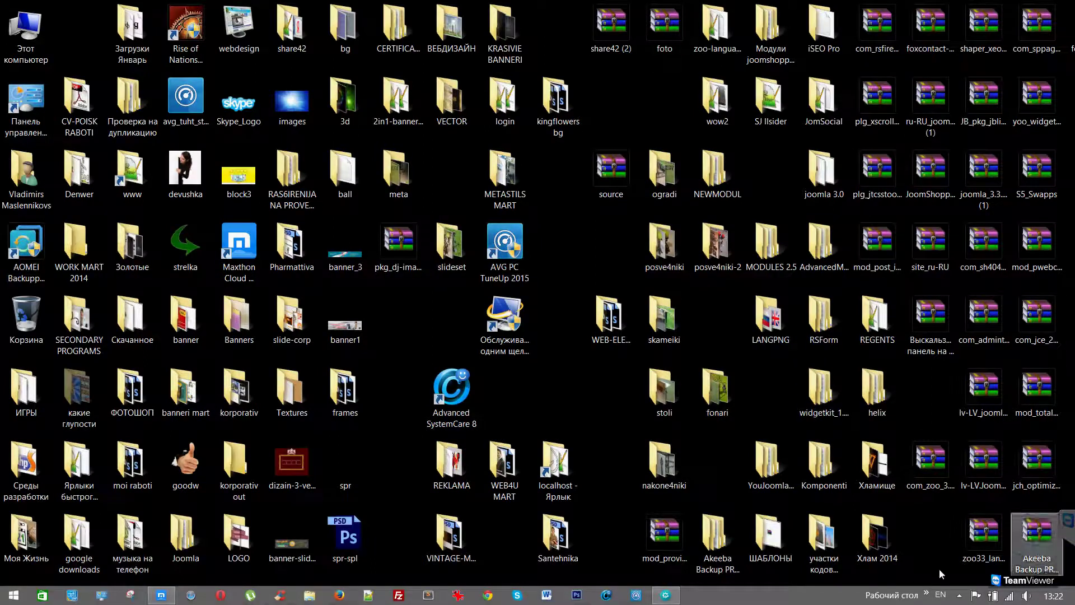
click(14, 595)
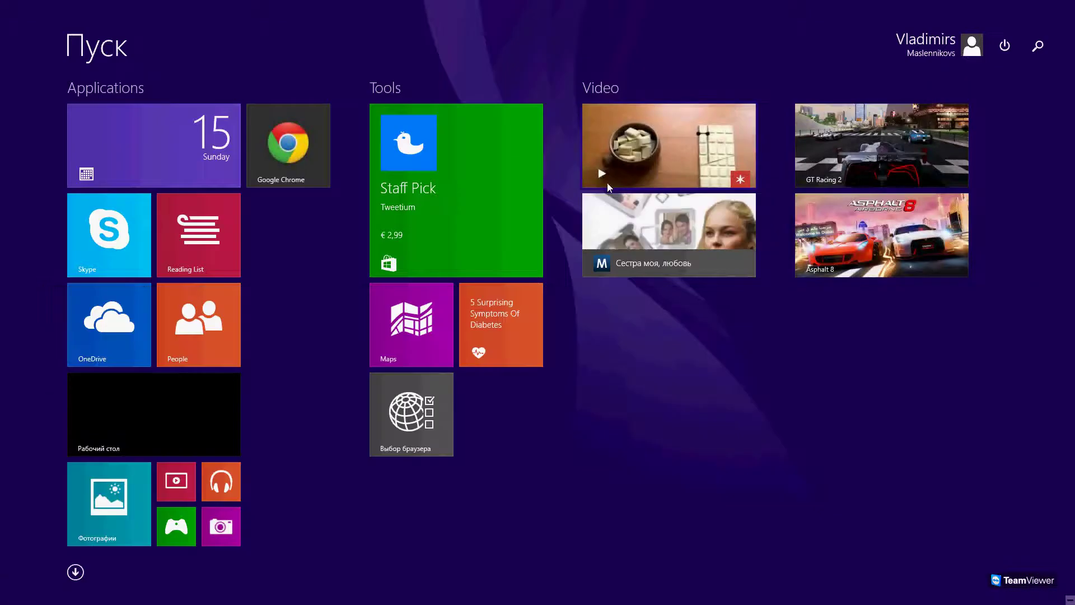
click(1006, 46)
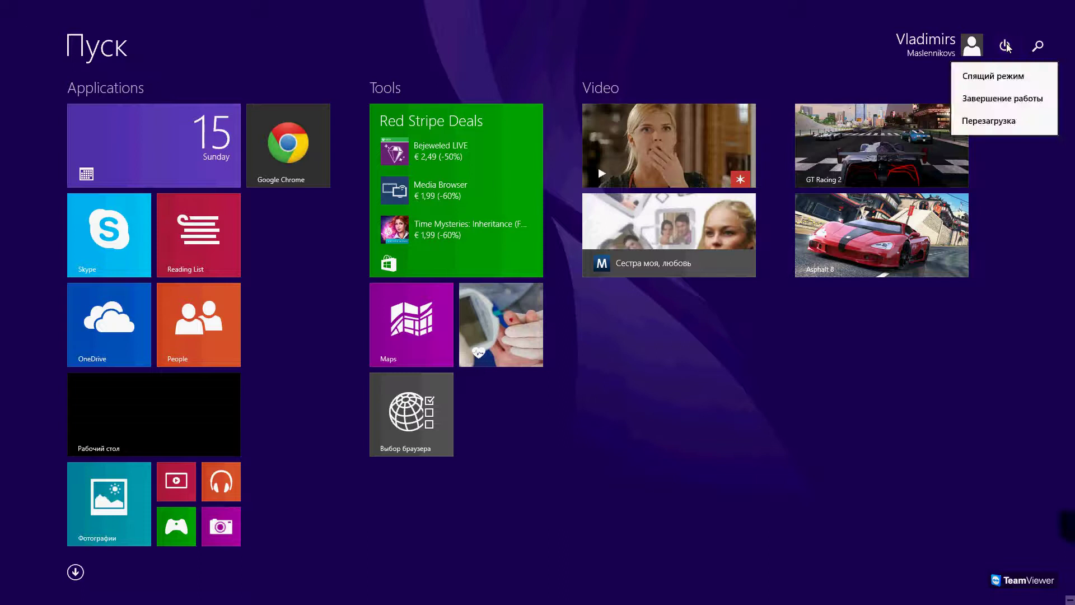
click(992, 118)
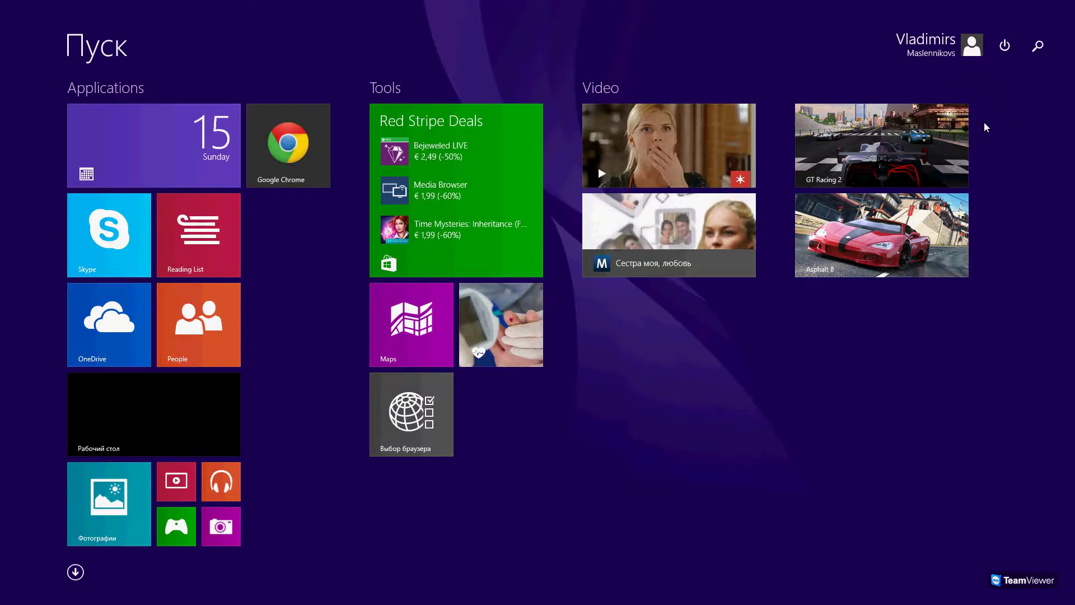